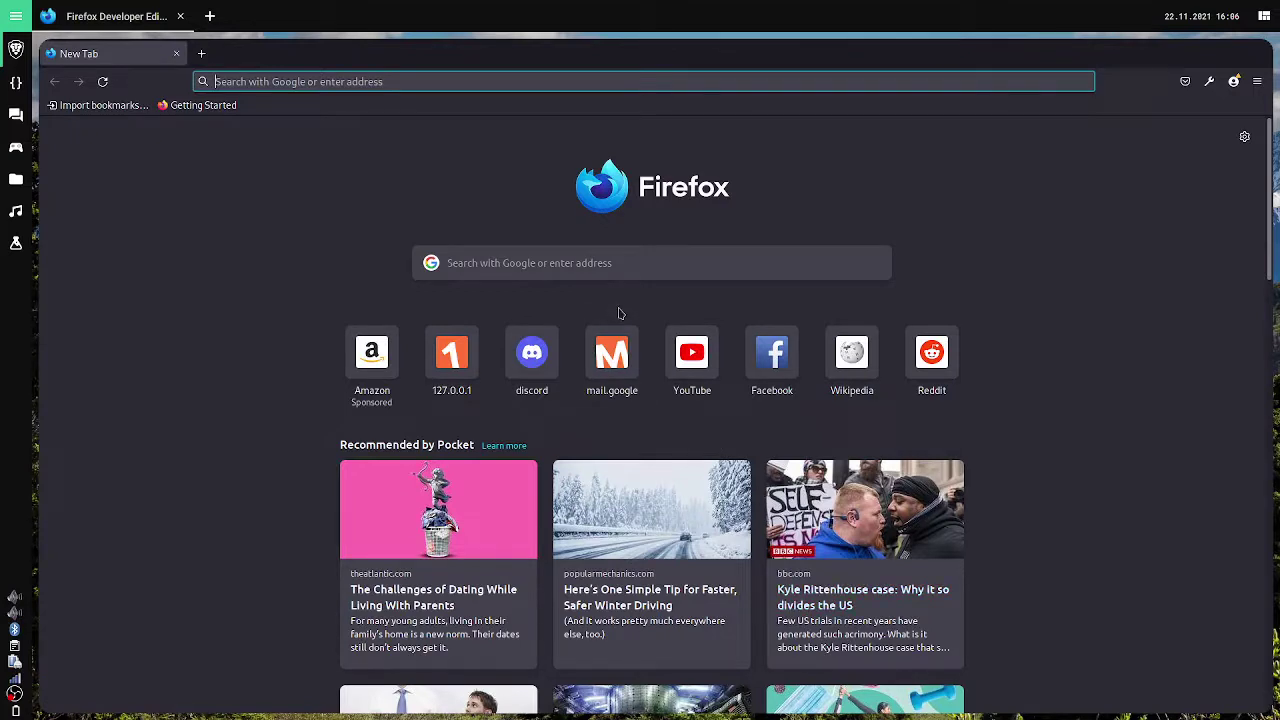
Load tabliss.io in Firefox Developer Edition and scroll through its homepage
{"action": "type", "text": "ta"}
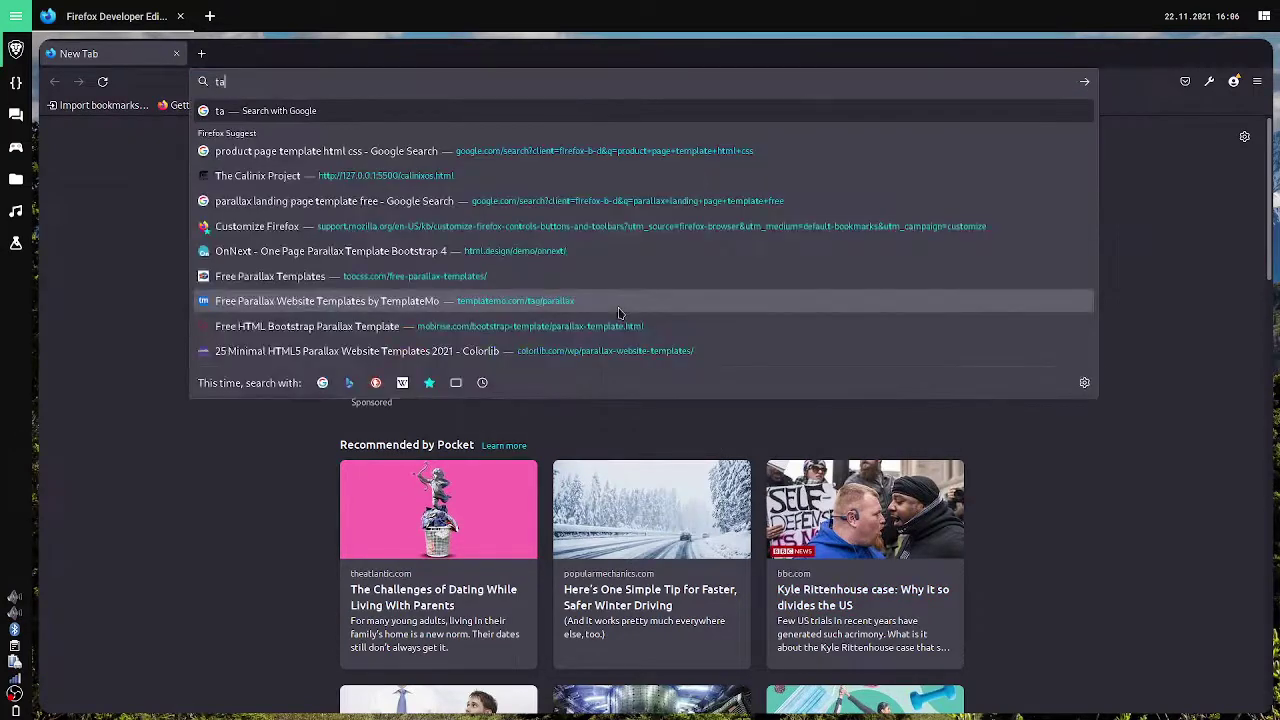
{"action": "type", "text": "bliss.io"}
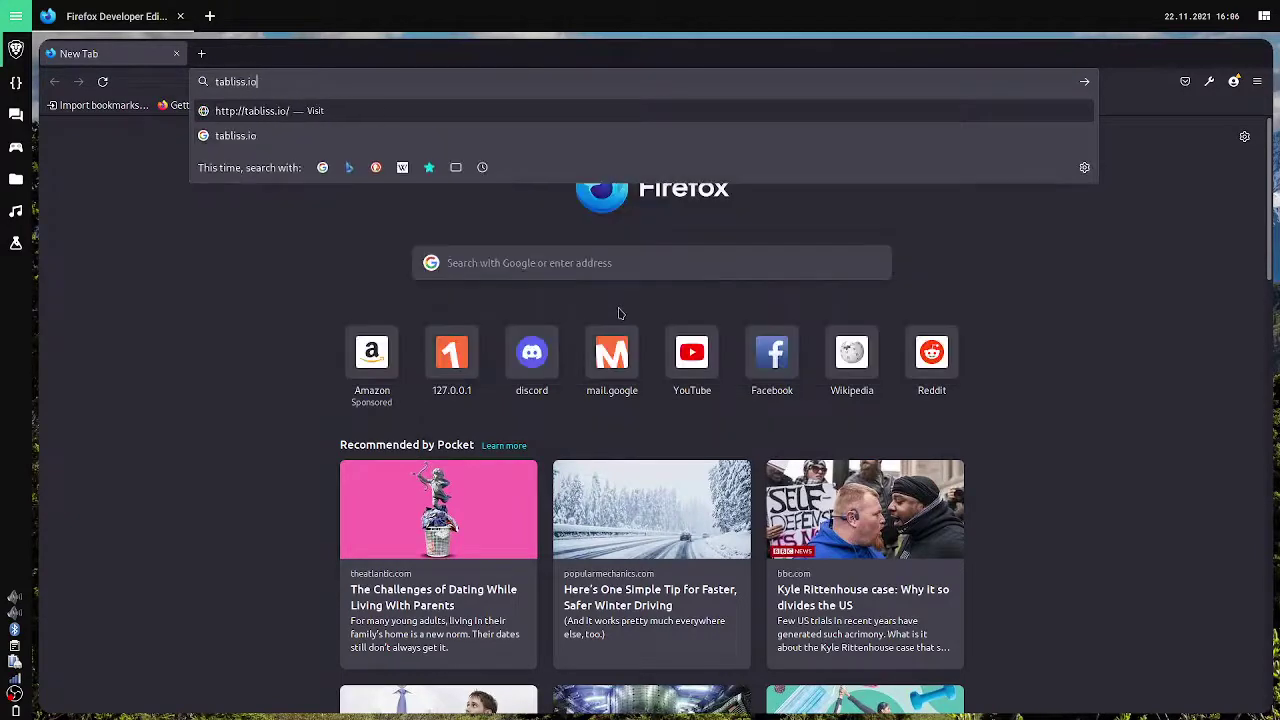
{"action": "key", "text": "Return"}
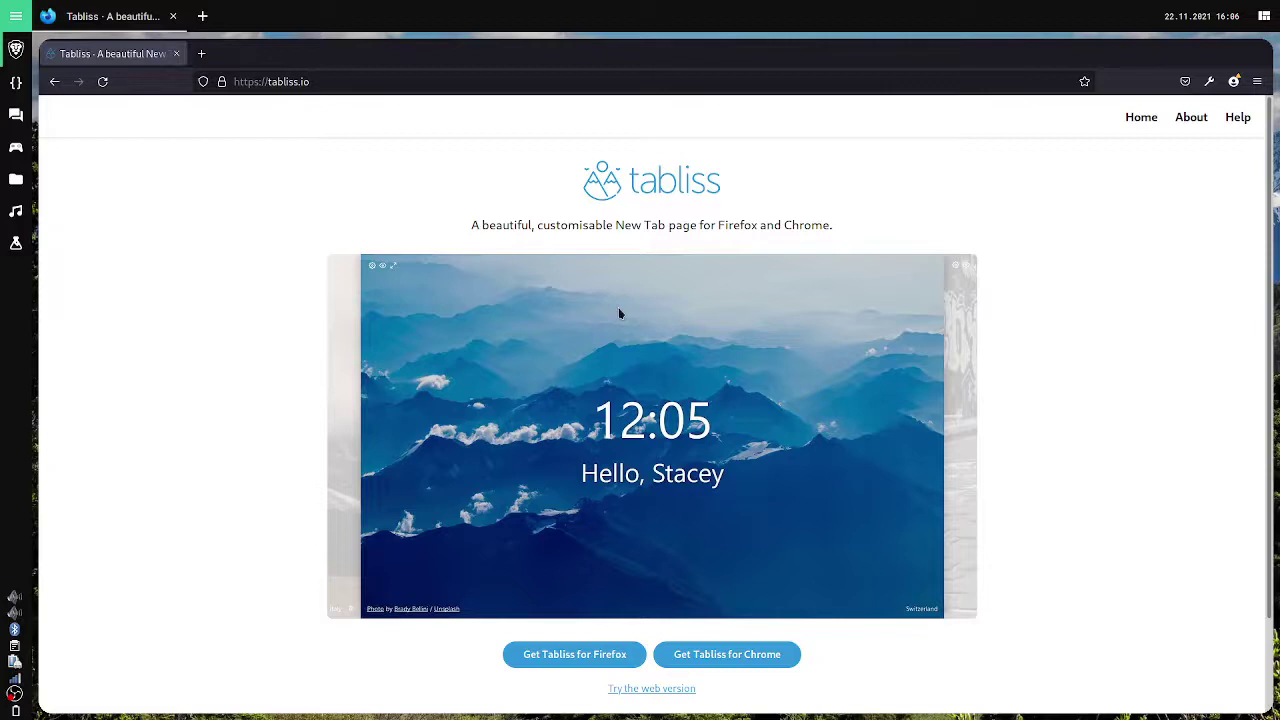
{"action": "scroll", "coordinate": [618, 314], "scroll_direction": "down", "scroll_amount": 2}
{"action": "scroll", "coordinate": [656, 366], "scroll_direction": "up", "scroll_amount": 2}
{"action": "scroll", "coordinate": [638, 256], "scroll_direction": "down", "scroll_amount": 2}
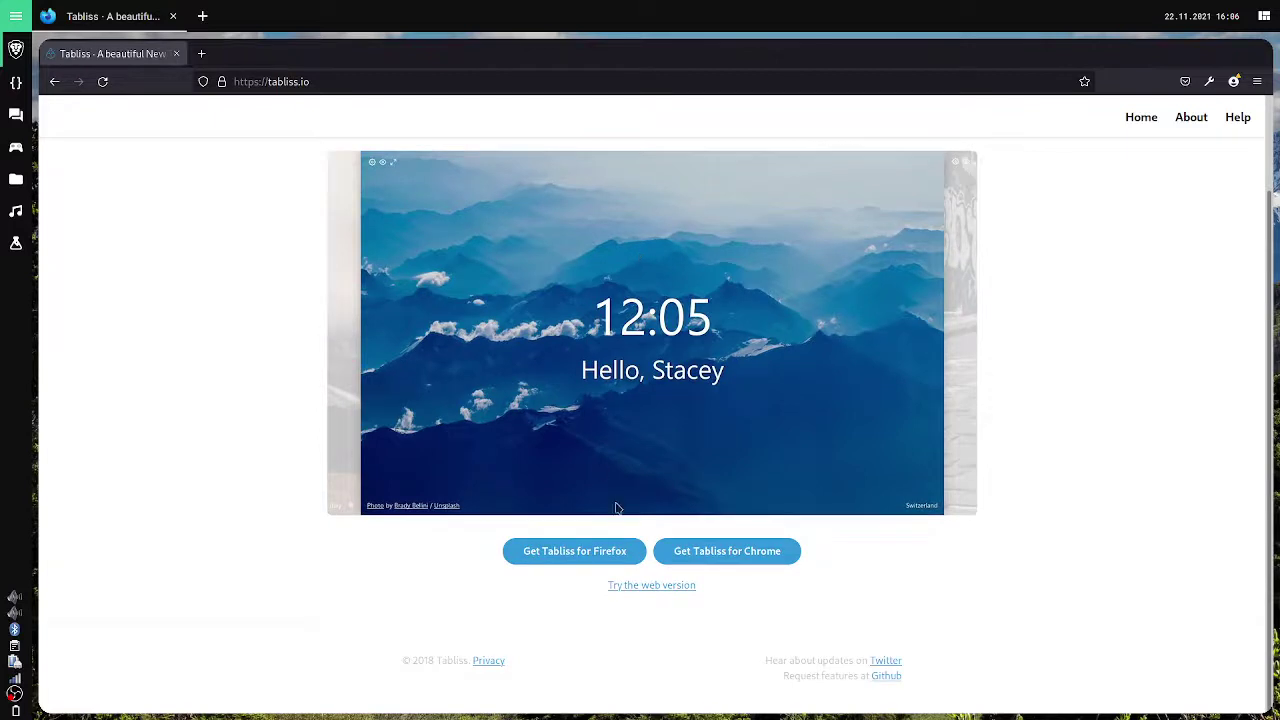
Add Tabliss from its Firefox Add-ons page, then open a new tab and close the add-on tab
{"action": "left_click", "coordinate": [583, 556]}
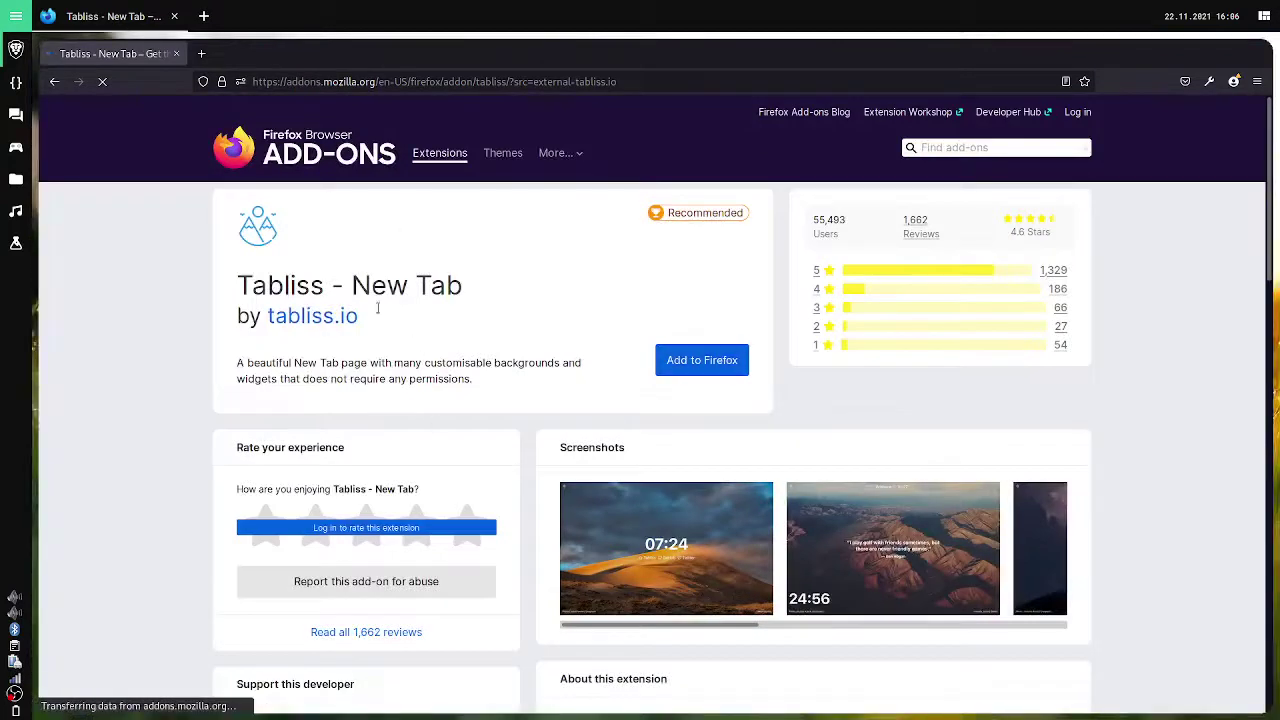
{"action": "left_click", "coordinate": [718, 350]}
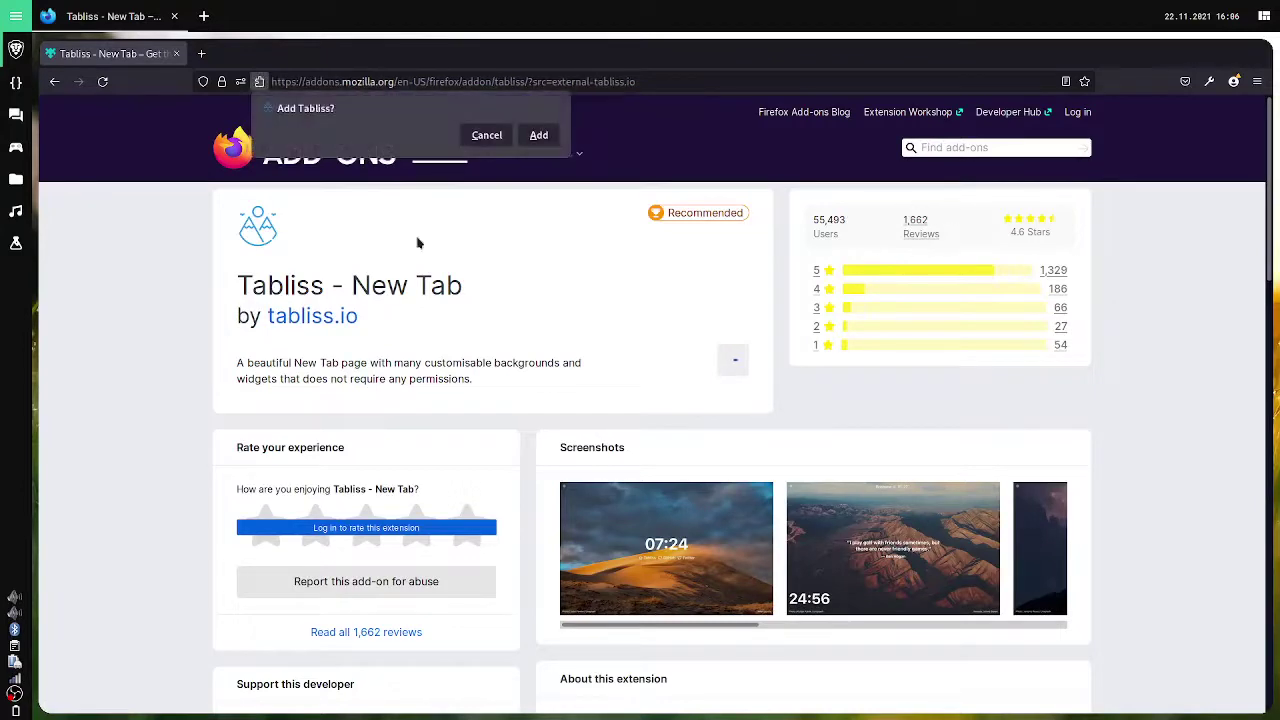
{"action": "left_click", "coordinate": [538, 135]}
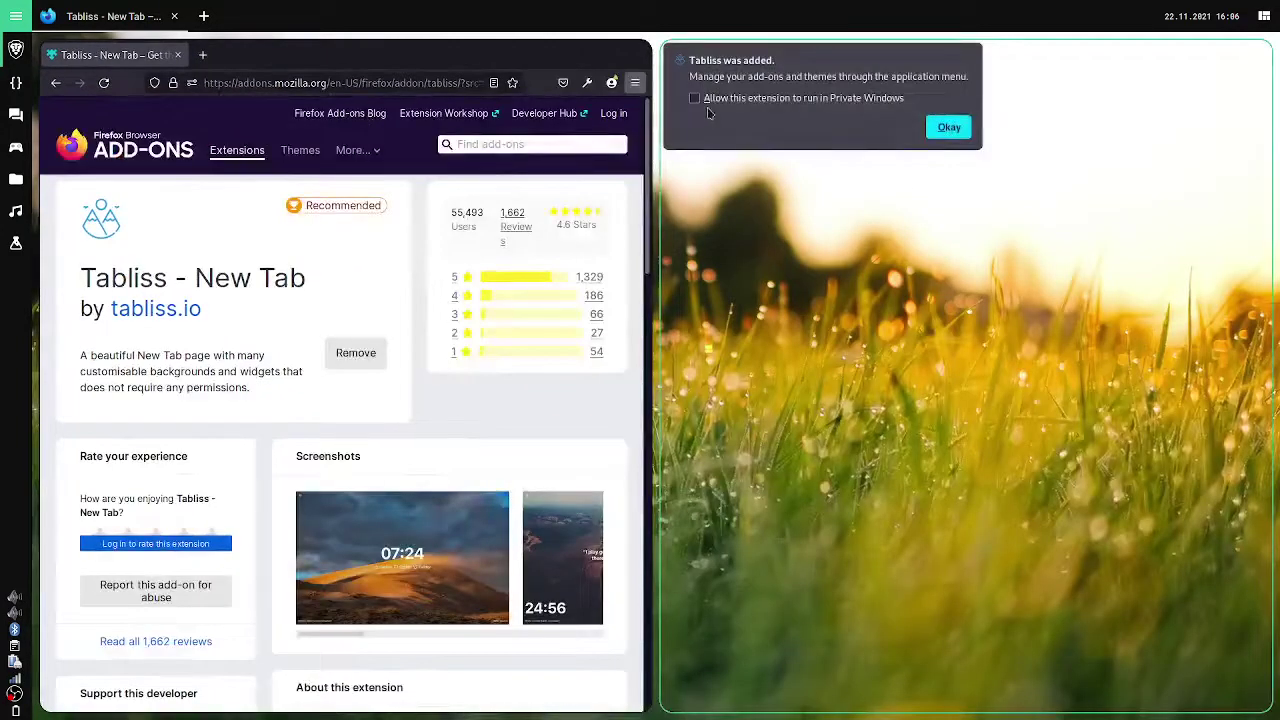
{"action": "left_click", "coordinate": [949, 128]}
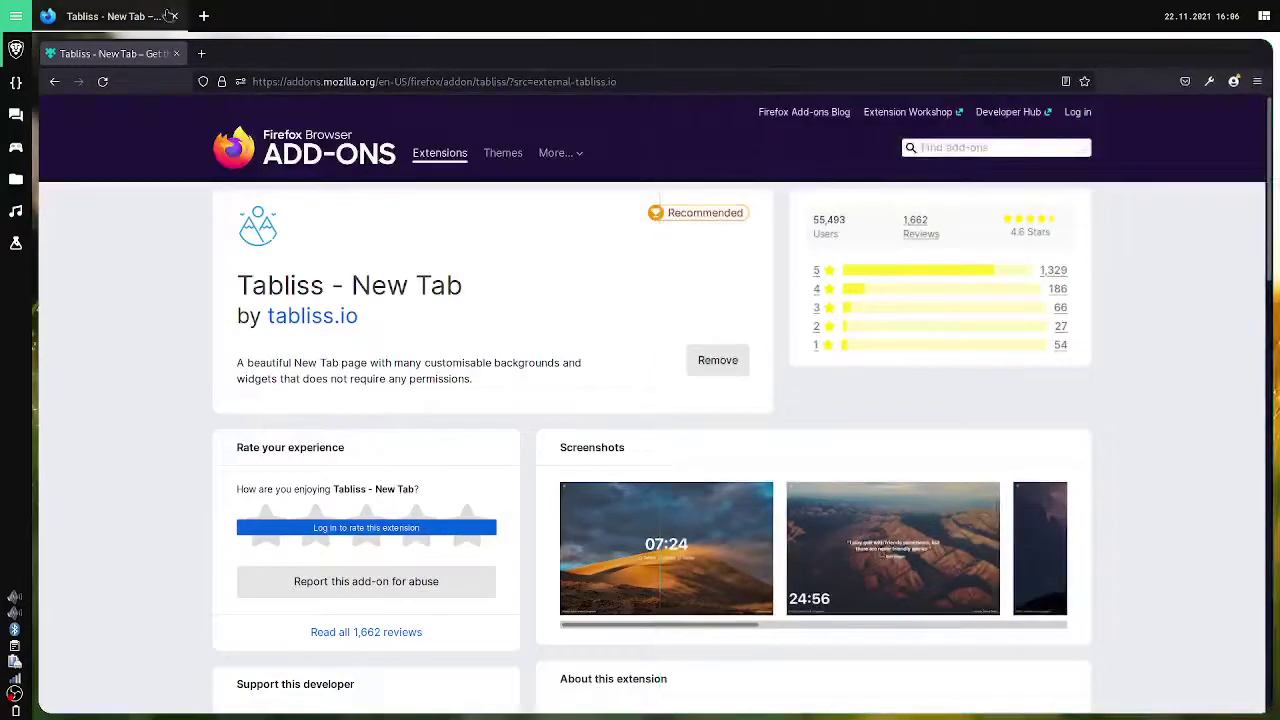
{"action": "left_click", "coordinate": [202, 54]}
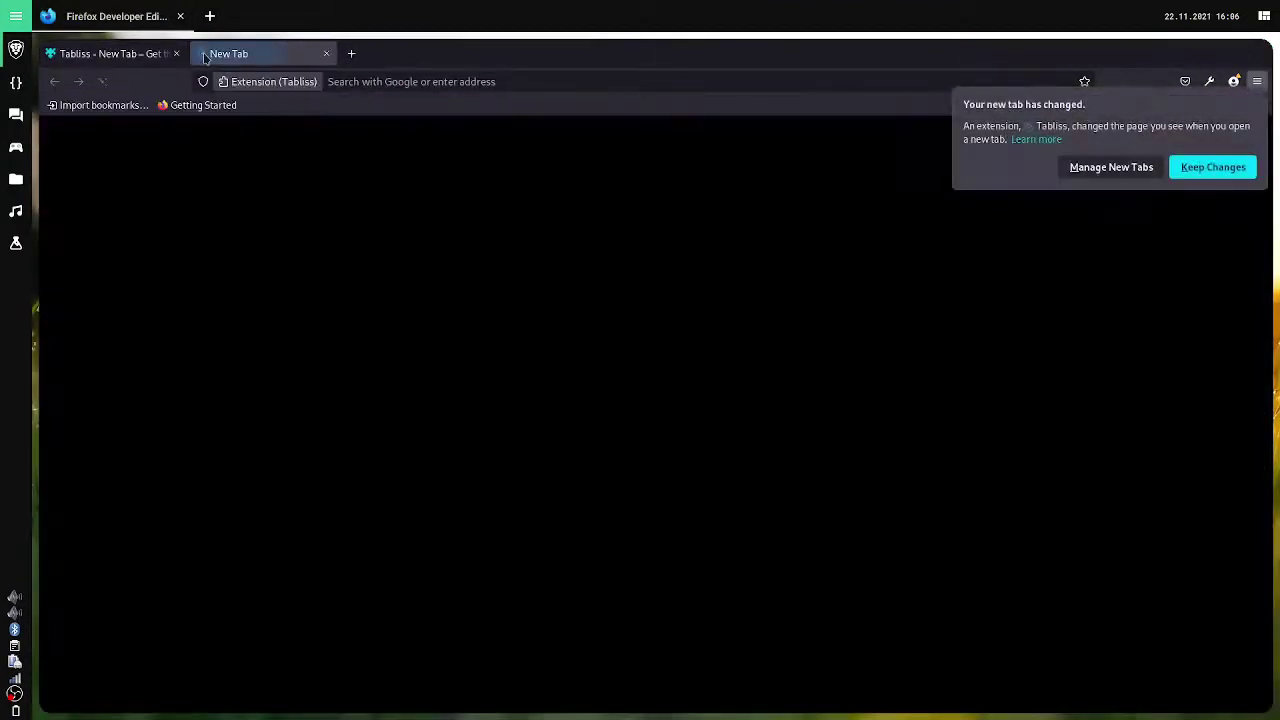
{"action": "left_click", "coordinate": [176, 55]}
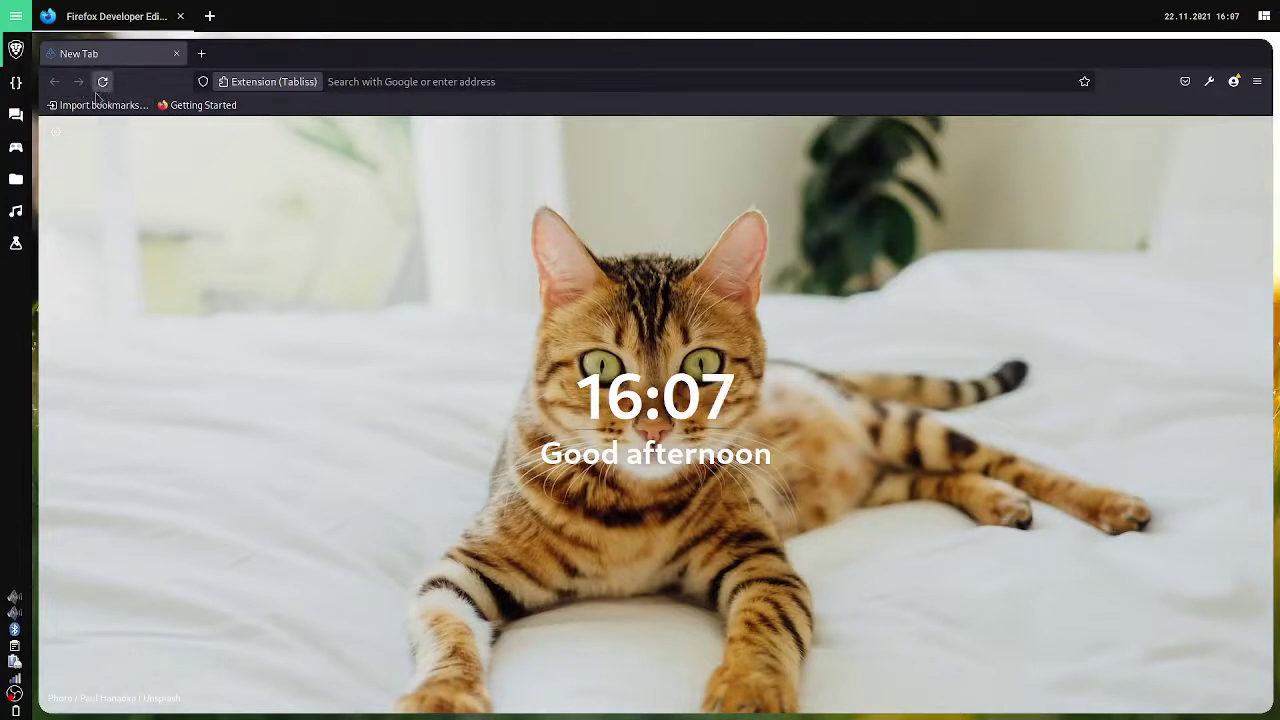
Let the Tabliss page finish loading the cat background, dismissing a stray context menu
{"action": "right_click", "coordinate": [130, 167]}
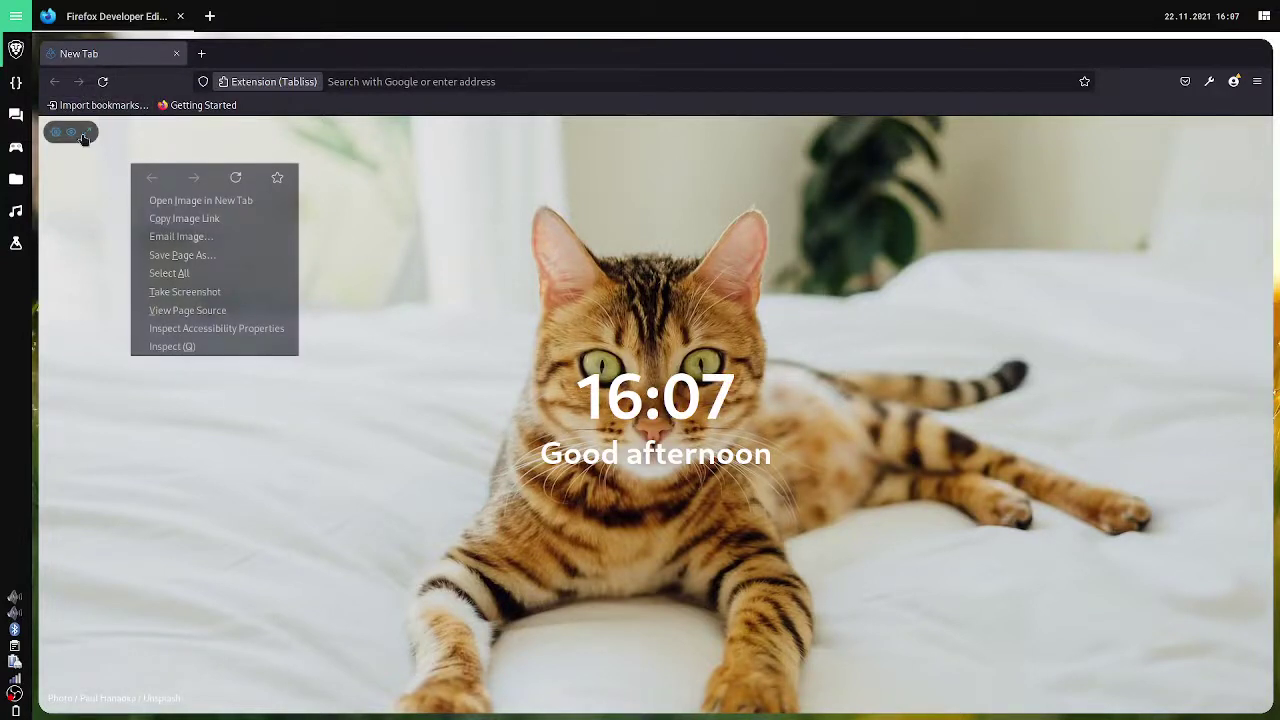
{"action": "left_click", "coordinate": [57, 134]}
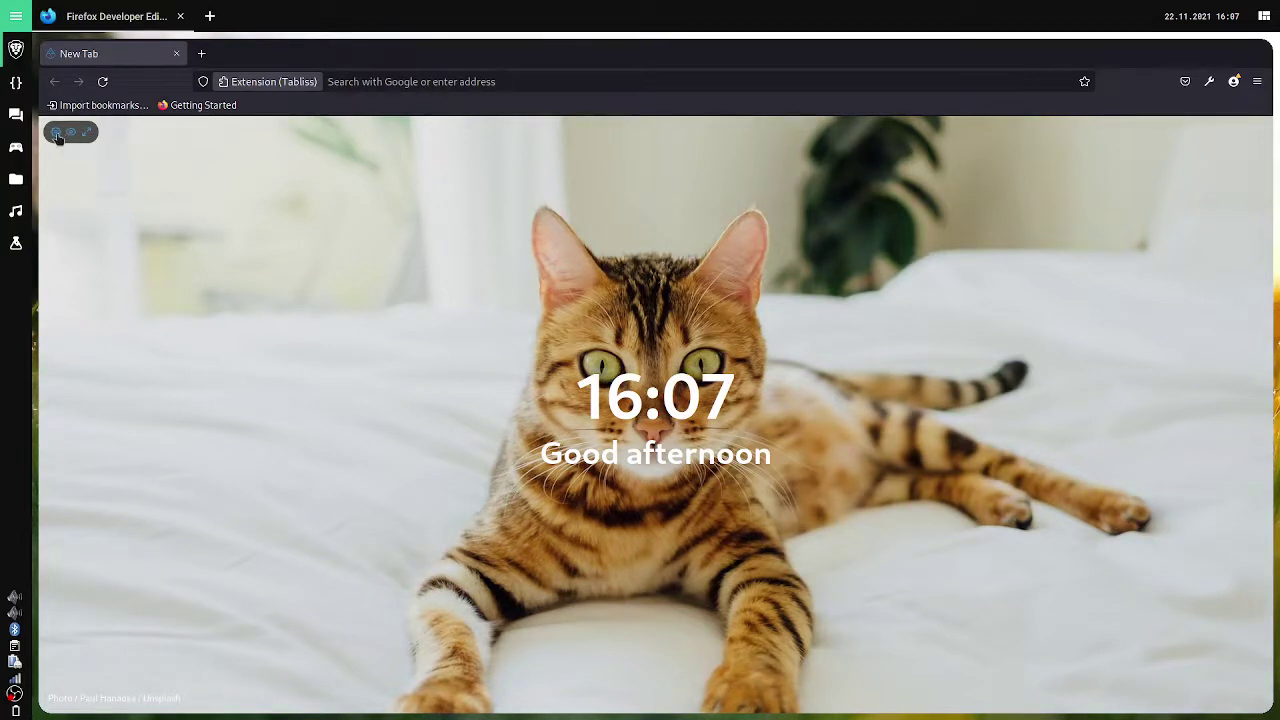
Set the Tabliss background source to Upload Images and upload smh.jpeg from Pictures
{"action": "left_click", "coordinate": [57, 134]}
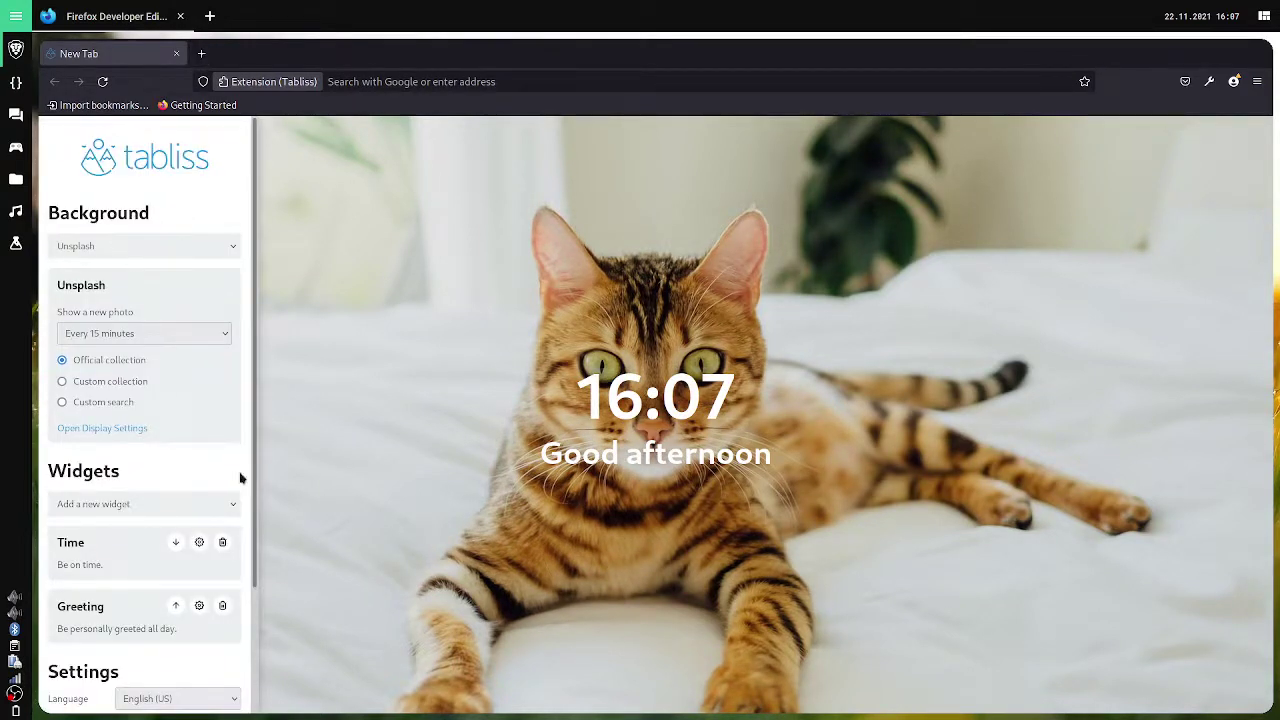
{"action": "left_click", "coordinate": [185, 250]}
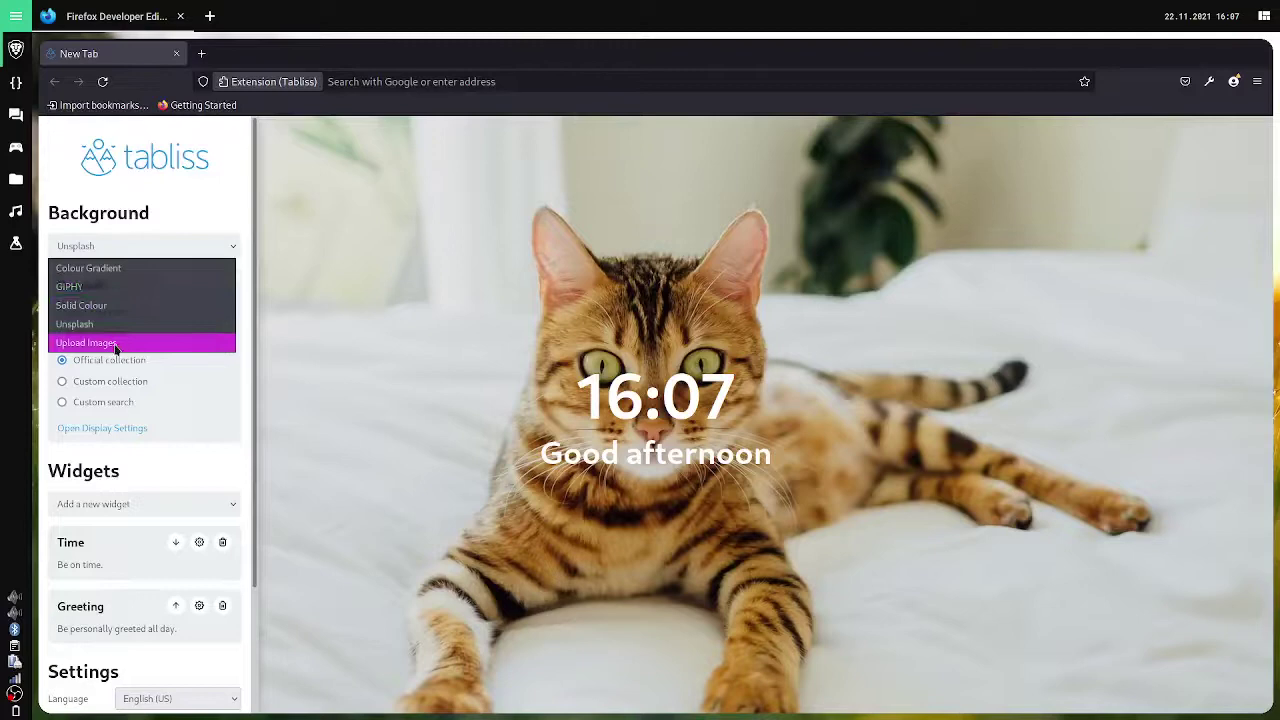
{"action": "left_click", "coordinate": [116, 342]}
{"action": "left_click", "coordinate": [81, 325]}
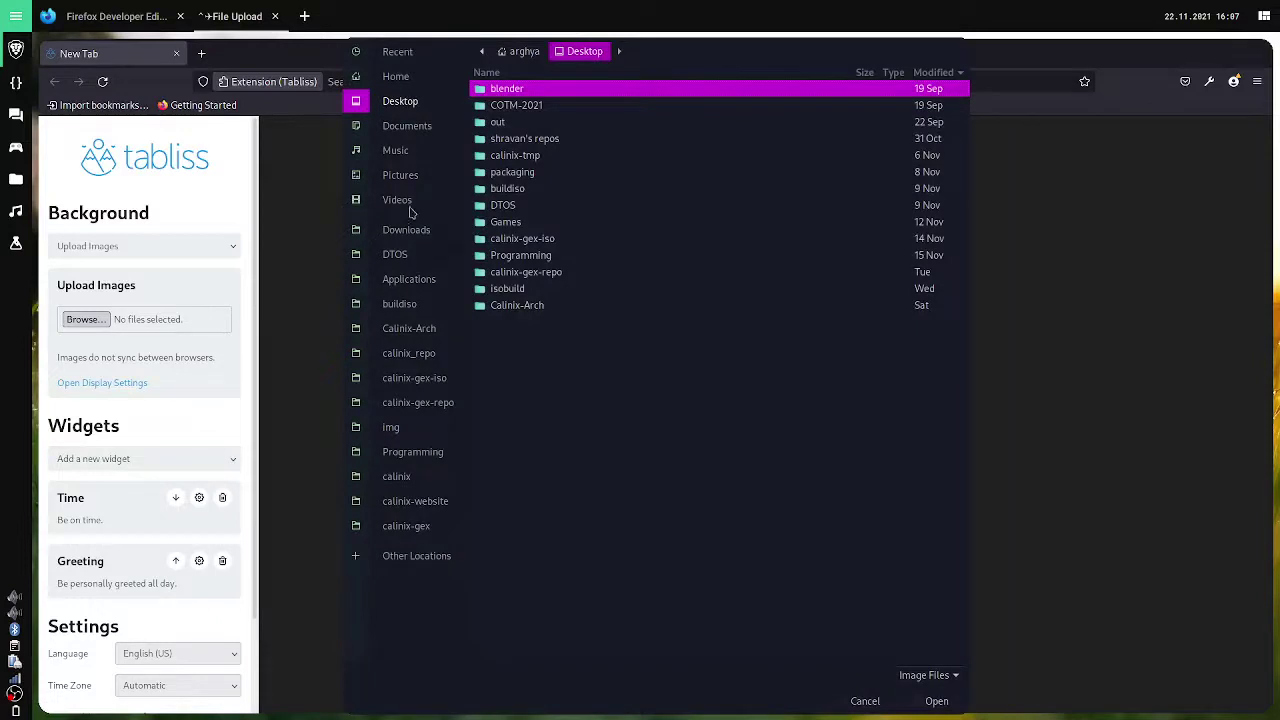
{"action": "left_click", "coordinate": [400, 175]}
{"action": "scroll", "coordinate": [514, 388], "scroll_direction": "down", "scroll_amount": 10}
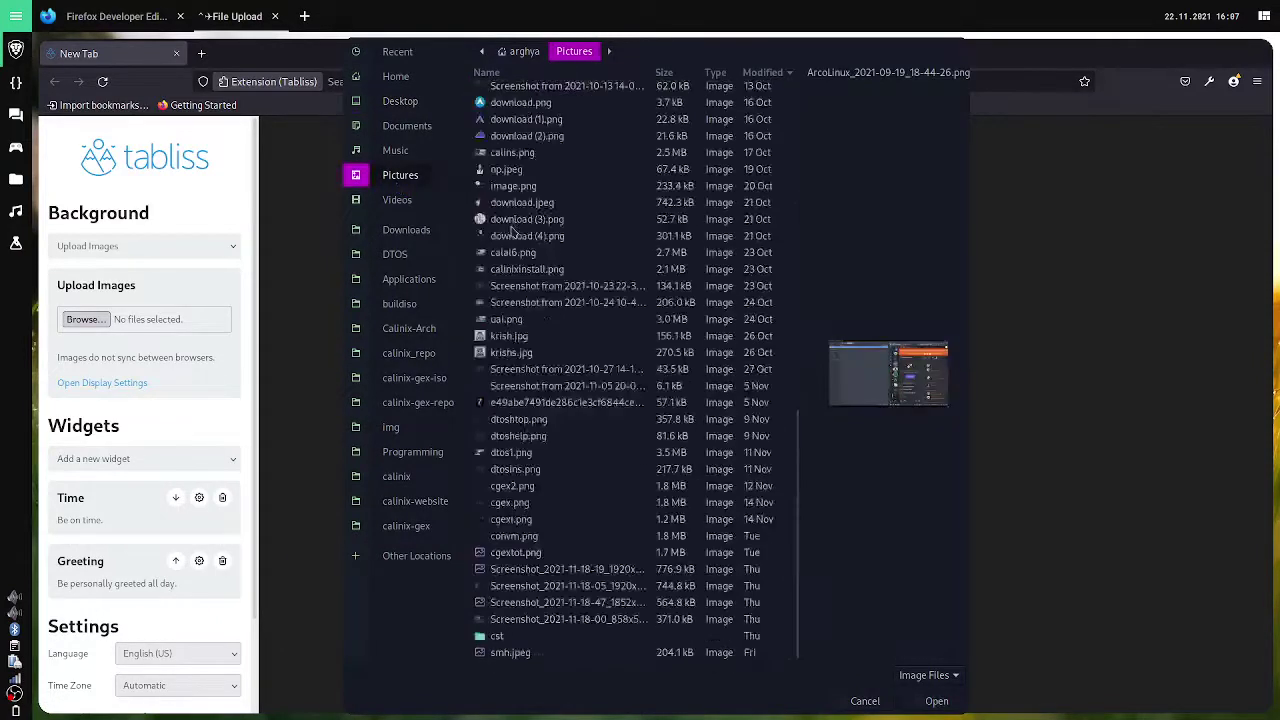
{"action": "left_click", "coordinate": [510, 652]}
{"action": "double_click", "coordinate": [510, 652]}
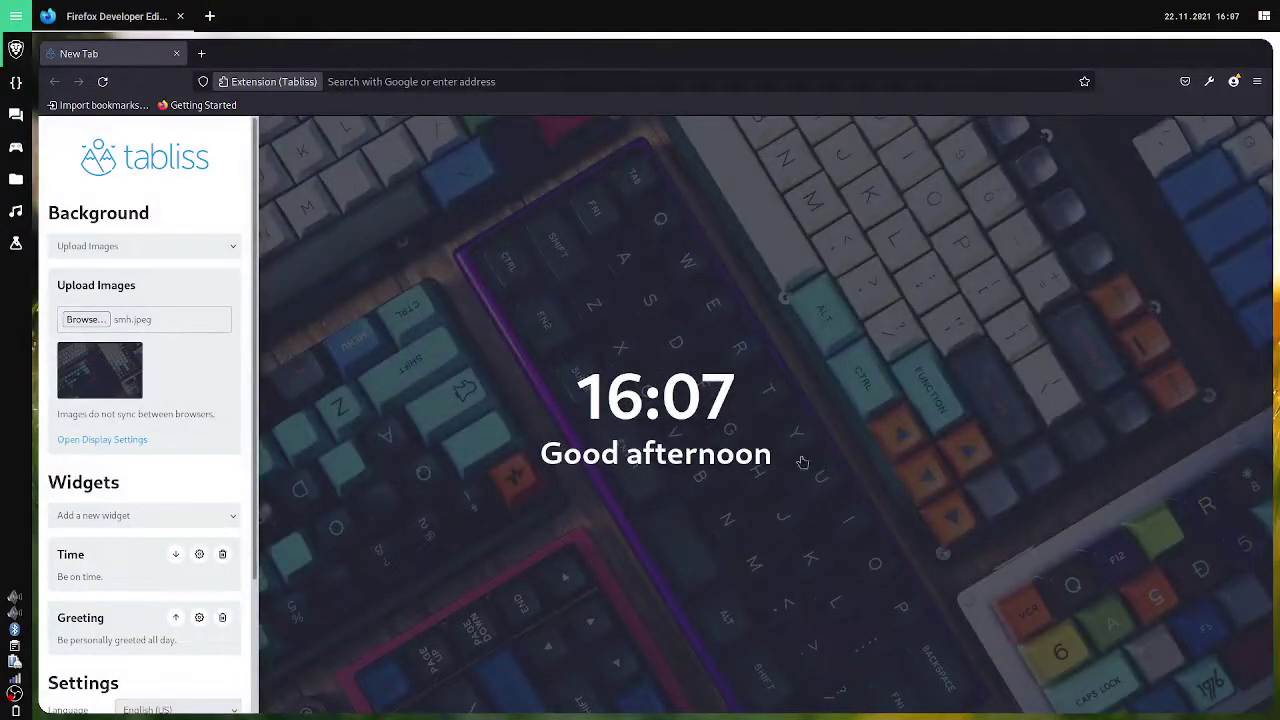
Open the background display settings, try the Blur slider, and return blur to zero
{"action": "left_click", "coordinate": [86, 441]}
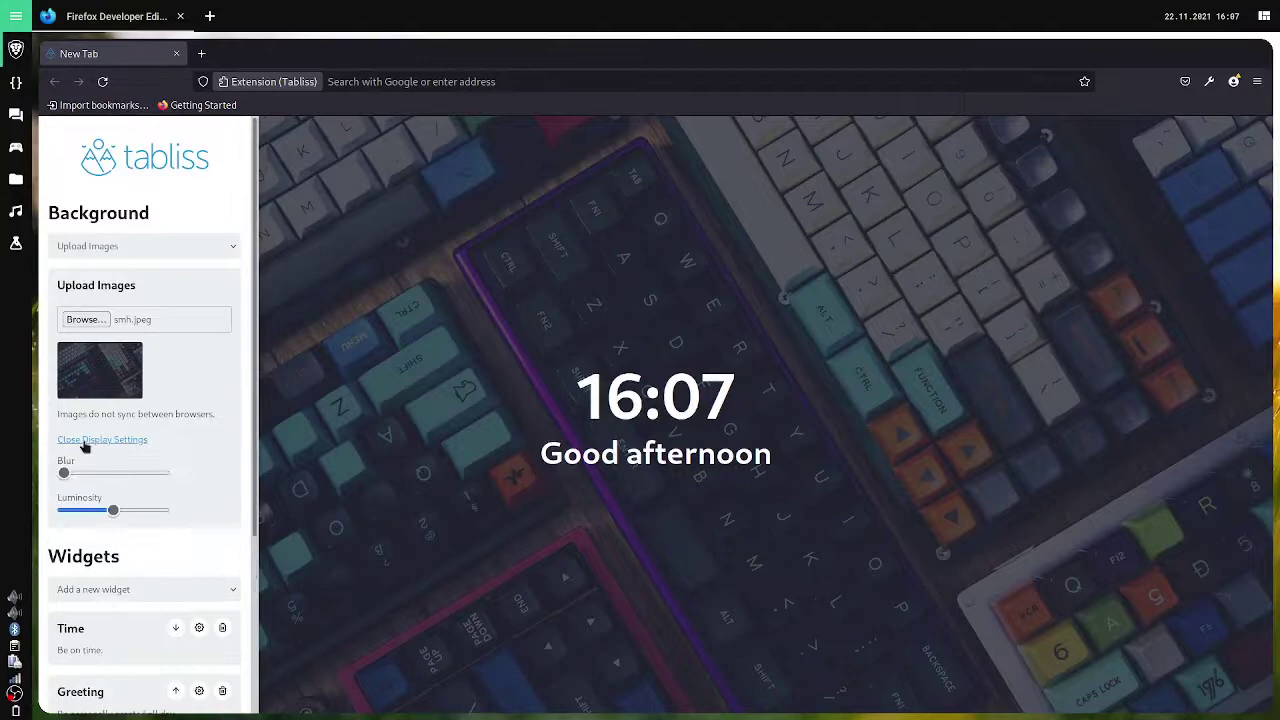
{"action": "left_click_drag", "start_coordinate": [64, 472], "coordinate": [114, 515]}
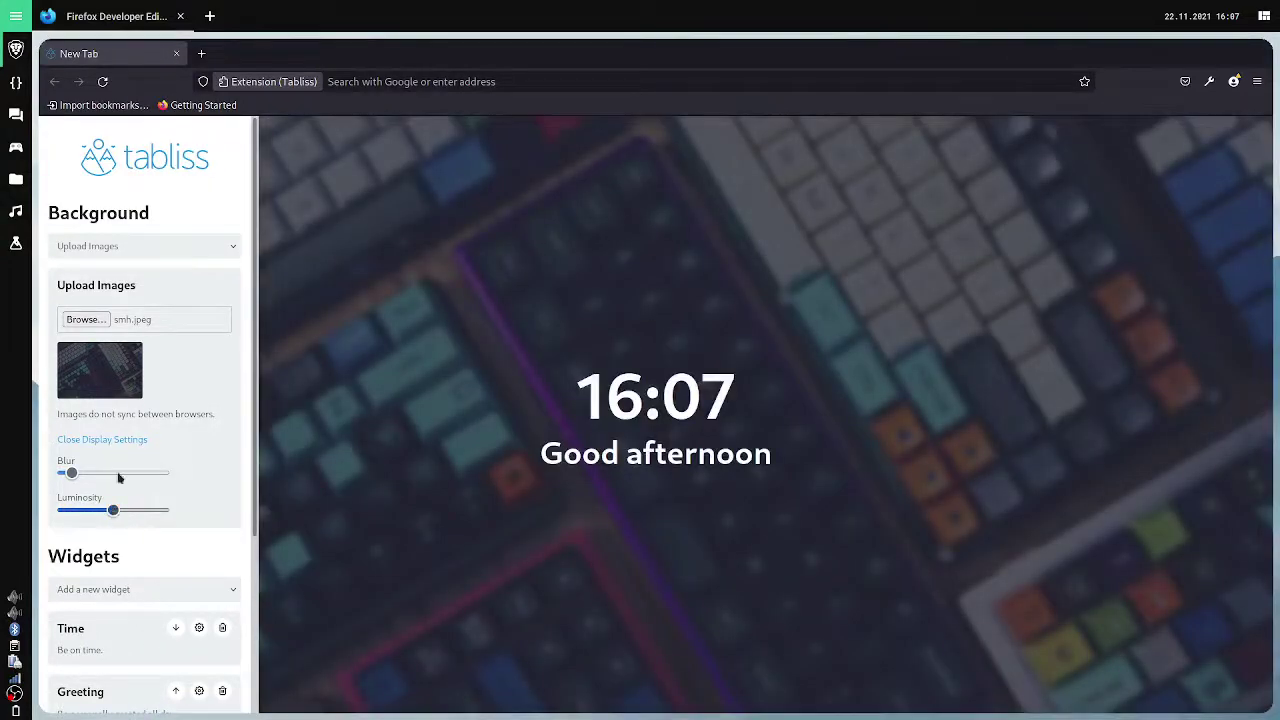
{"action": "left_click_drag", "start_coordinate": [73, 471], "coordinate": [36, 476]}
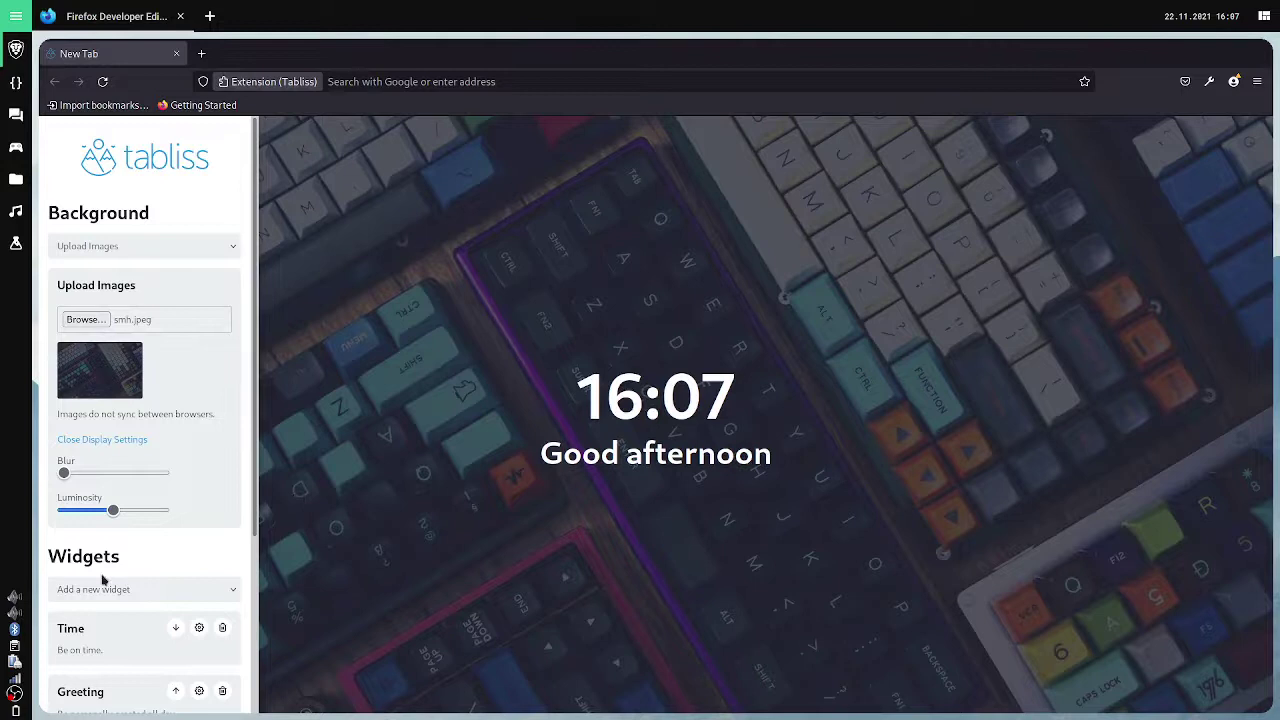
{"action": "scroll", "coordinate": [102, 580], "scroll_direction": "down", "scroll_amount": 3}
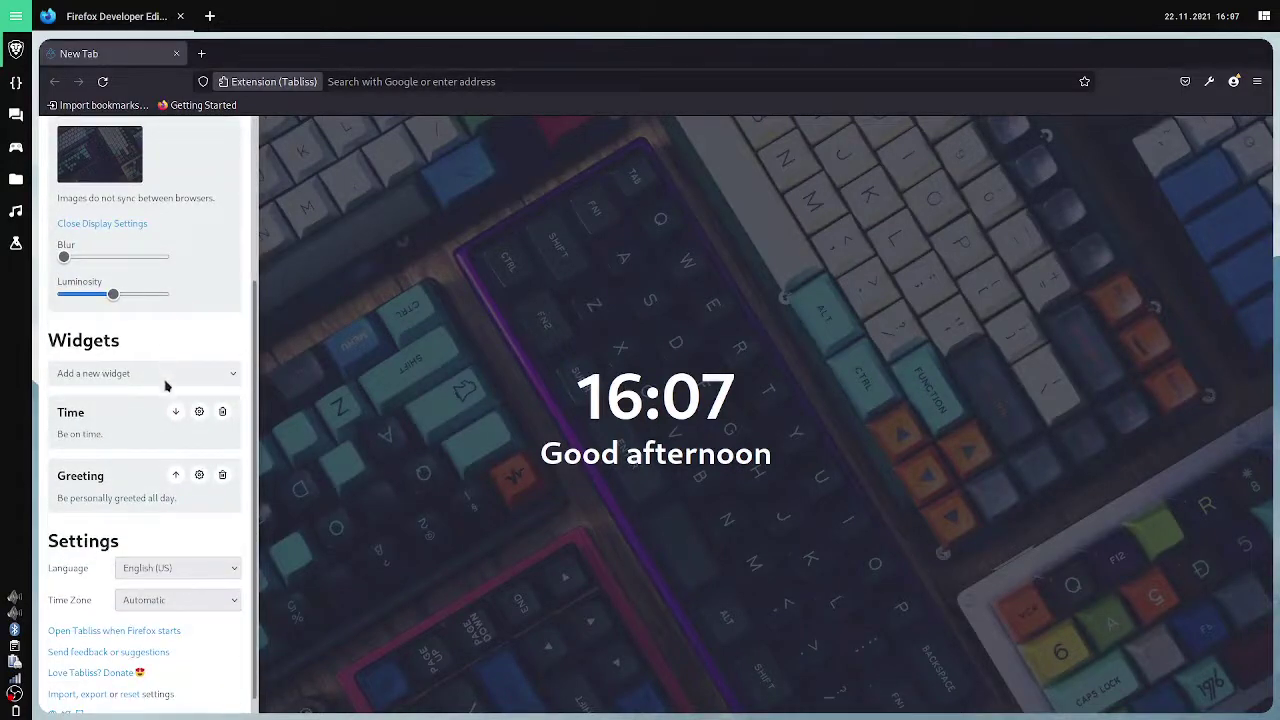
In the Time widget's display settings, keep the clock centred and increase its size
{"action": "left_click", "coordinate": [71, 414]}
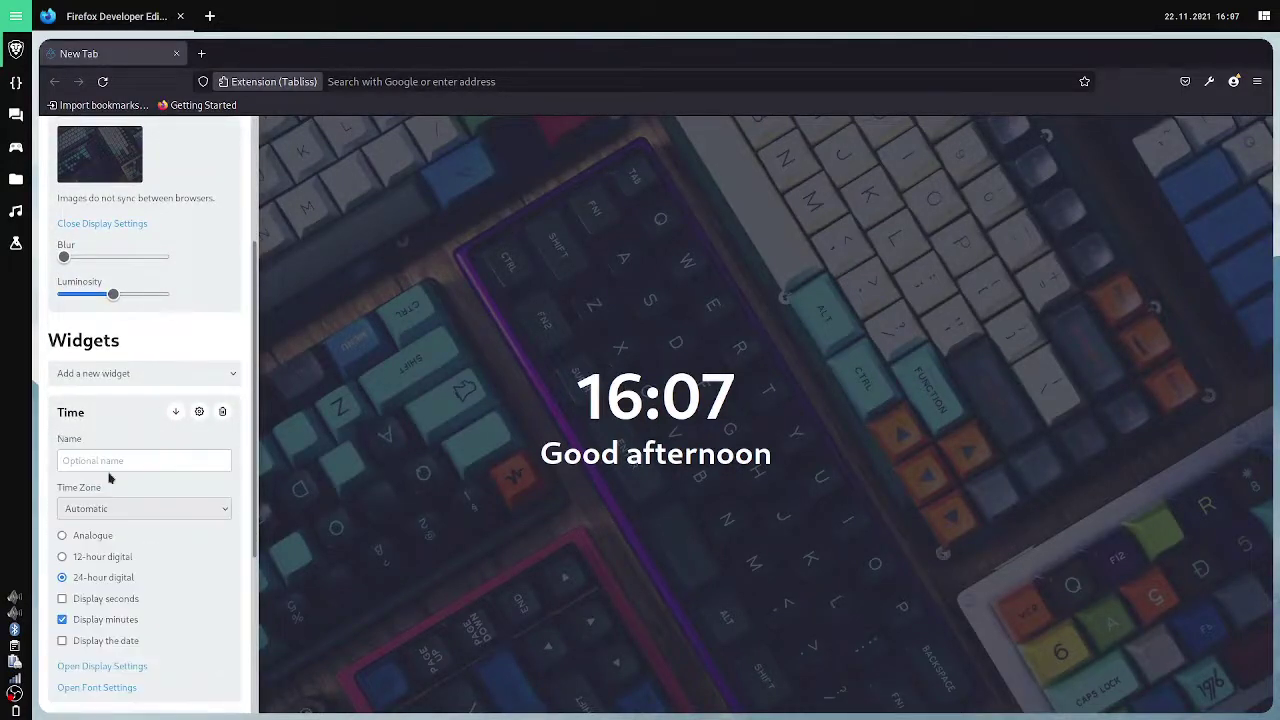
{"action": "scroll", "coordinate": [66, 660], "scroll_direction": "down", "scroll_amount": 2}
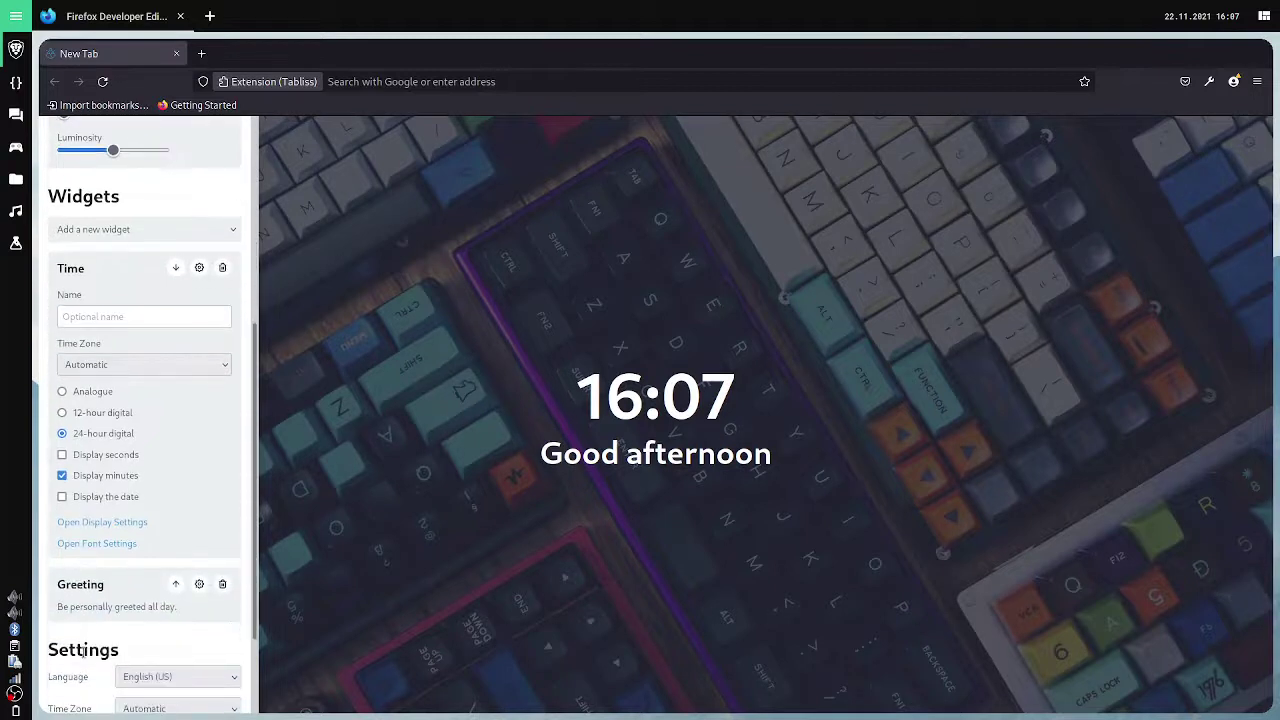
{"action": "left_click", "coordinate": [78, 522]}
{"action": "left_click", "coordinate": [78, 522]}
{"action": "left_click", "coordinate": [78, 522]}
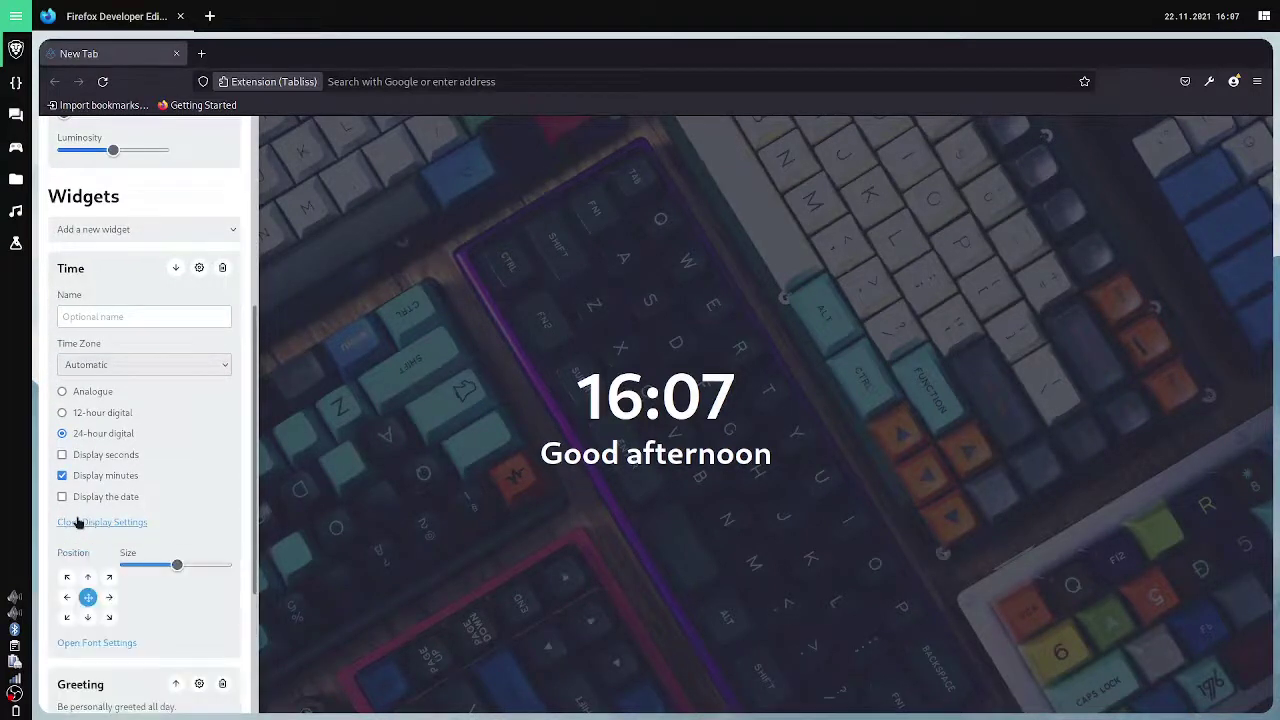
{"action": "left_click", "coordinate": [88, 577]}
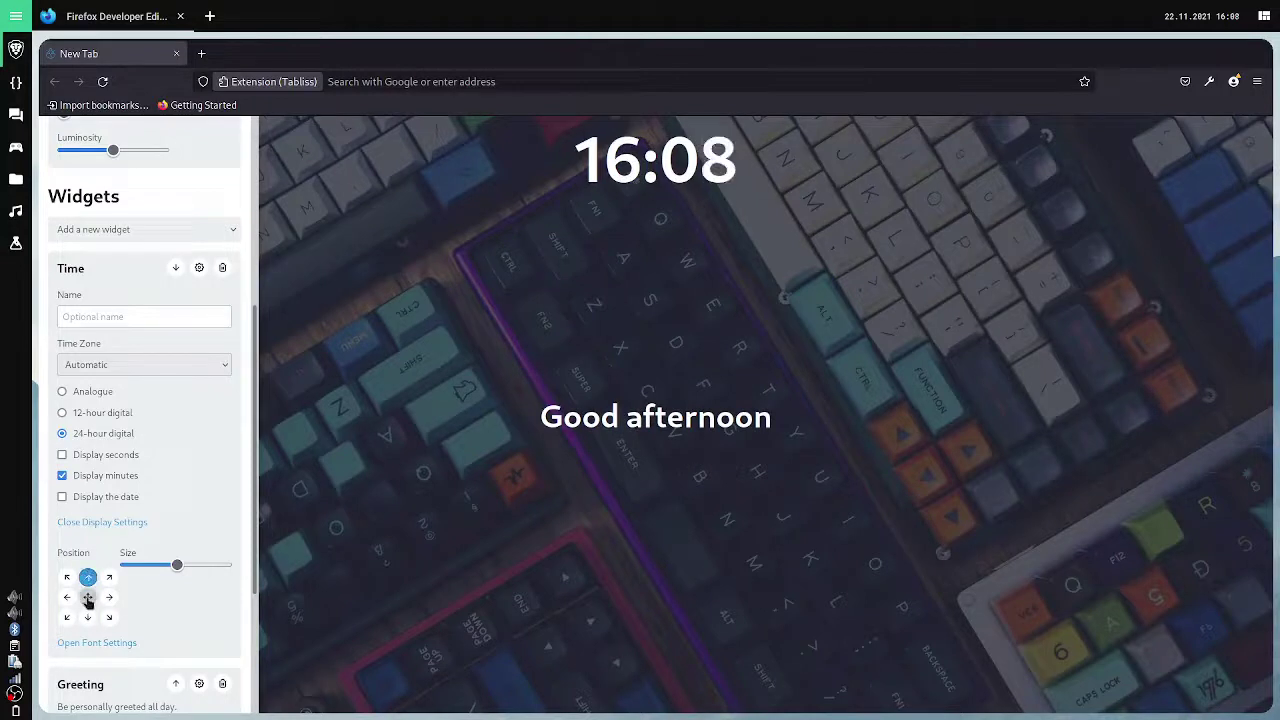
{"action": "left_click", "coordinate": [88, 597]}
{"action": "mouse_move", "coordinate": [177, 565]}
{"action": "left_mouse_down"}
{"action": "mouse_move", "coordinate": [197, 566]}
{"action": "mouse_move", "coordinate": [182, 569]}
{"action": "left_mouse_up"}
{"action": "scroll", "coordinate": [164, 615], "scroll_direction": "down", "scroll_amount": 4}
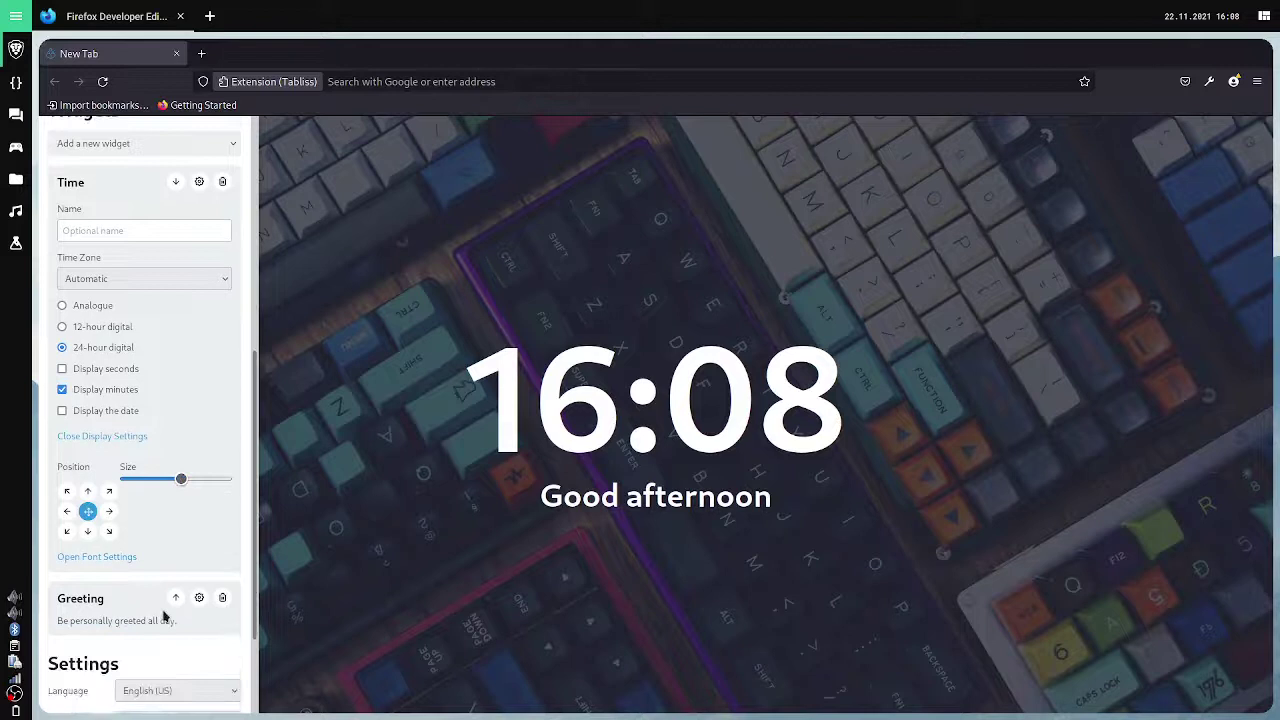
Change the clock font from Source Code Pro to Jetbrains Mono
{"action": "left_click", "coordinate": [105, 428]}
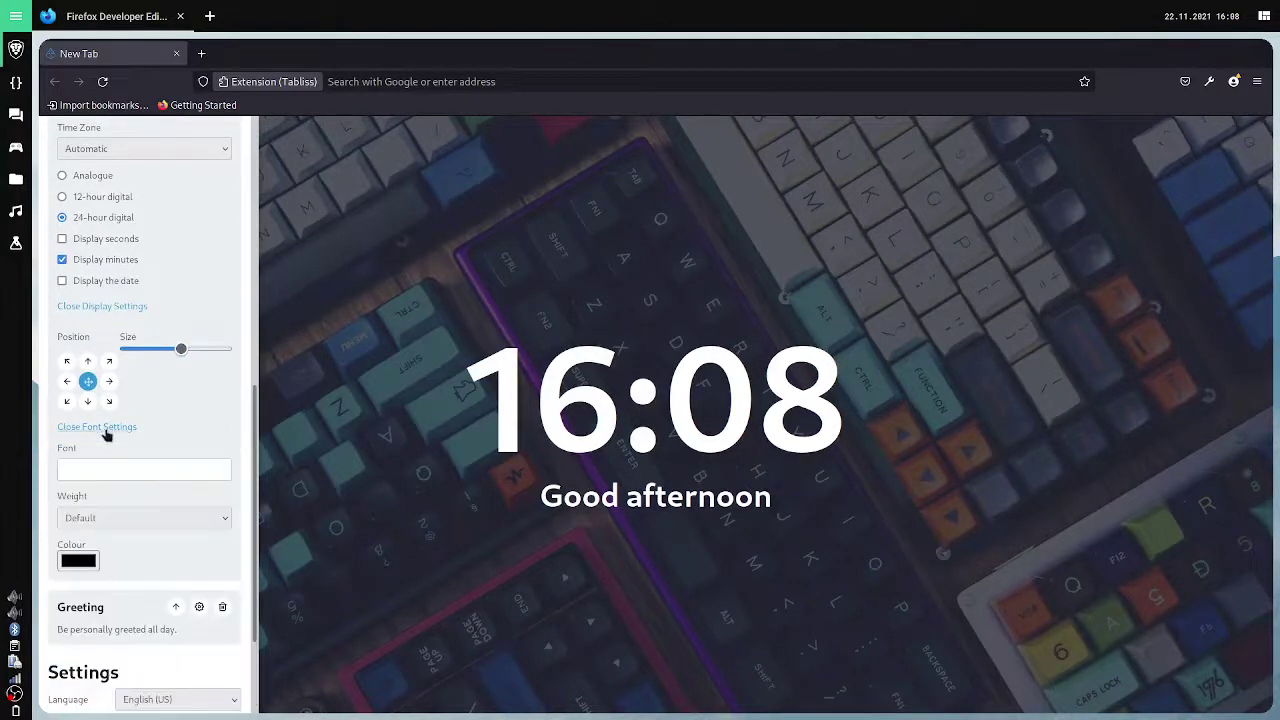
{"action": "left_click", "coordinate": [89, 459]}
{"action": "type", "text": "So"}
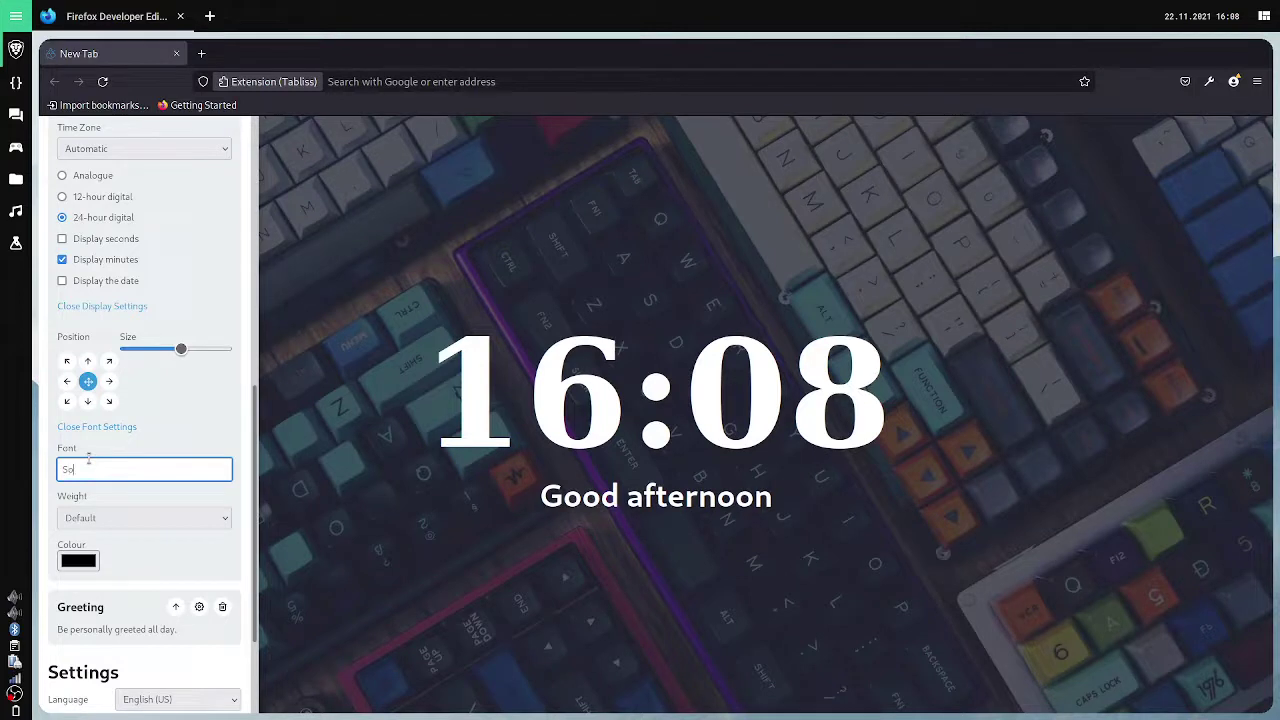
{"action": "type", "text": "urce Code Pro"}
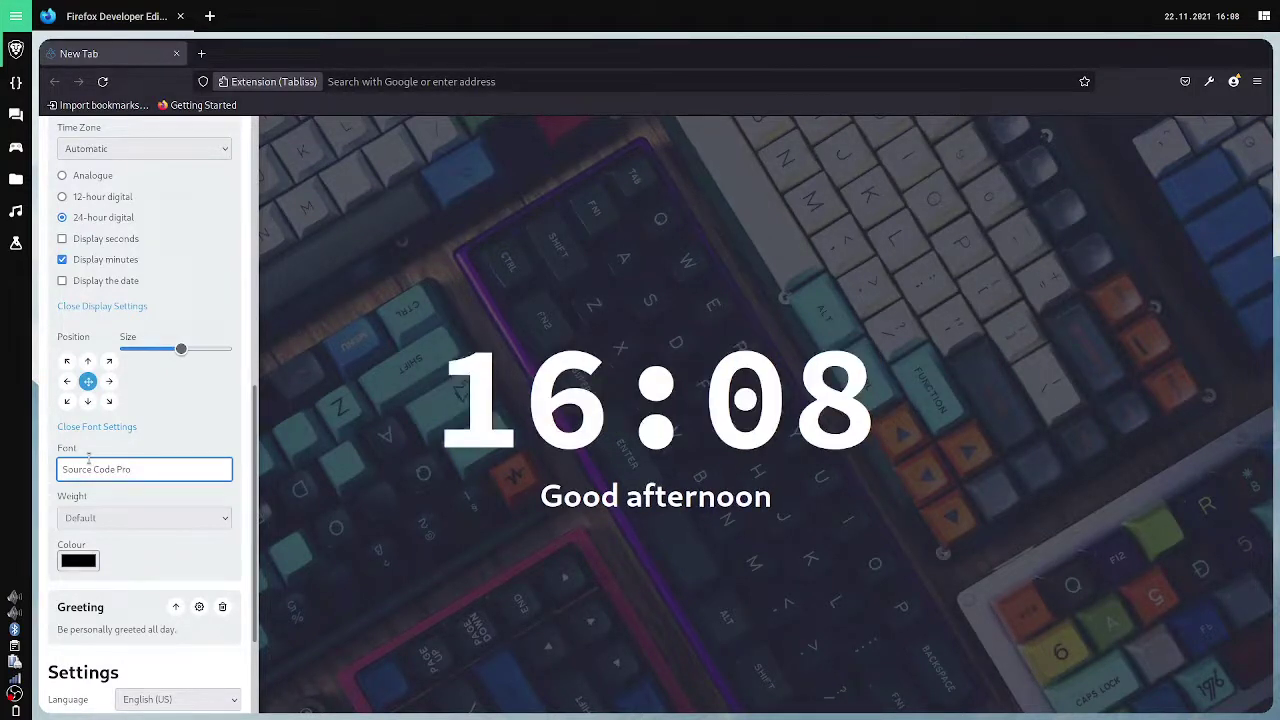
{"action": "key", "text": "BackSpace"}
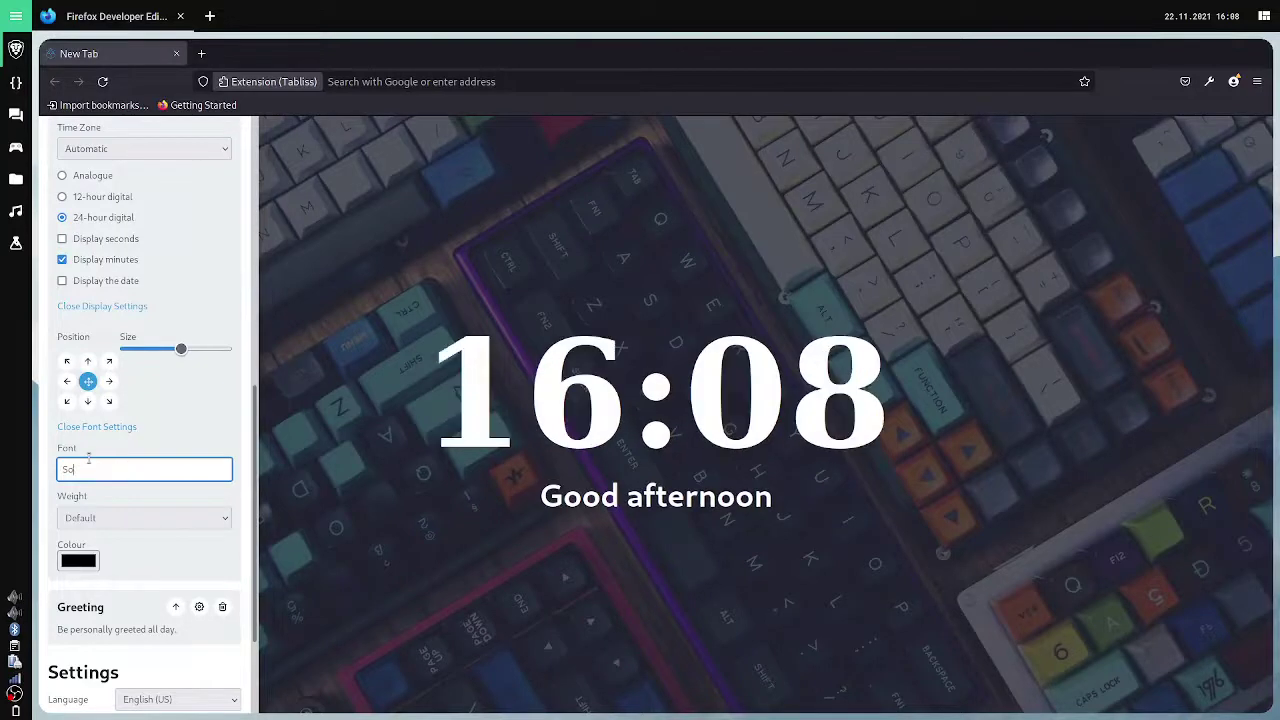
{"action": "key", "text": "BackSpace"}
{"action": "key", "text": "BackSpace"}
{"action": "type", "text": "Jetbrains Mono"}
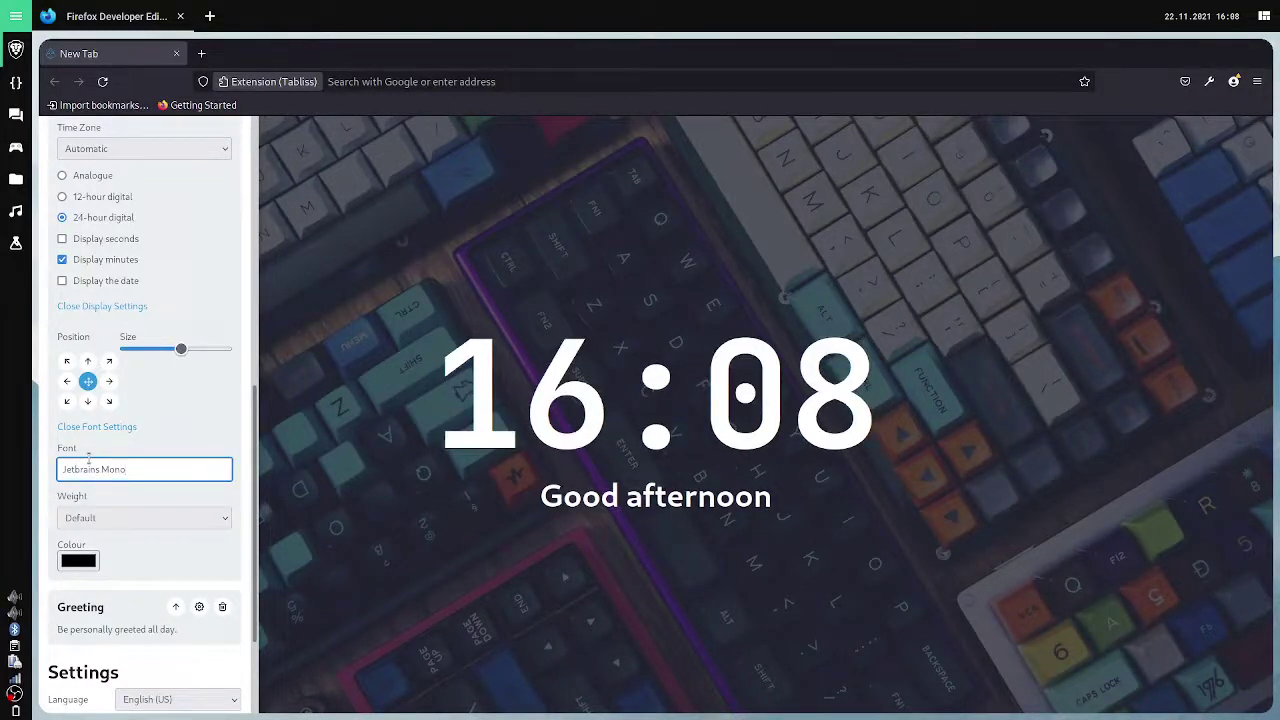
Shrink the clock slightly and set its font weight to Black
{"action": "left_click_drag", "start_coordinate": [167, 352], "coordinate": [166, 356]}
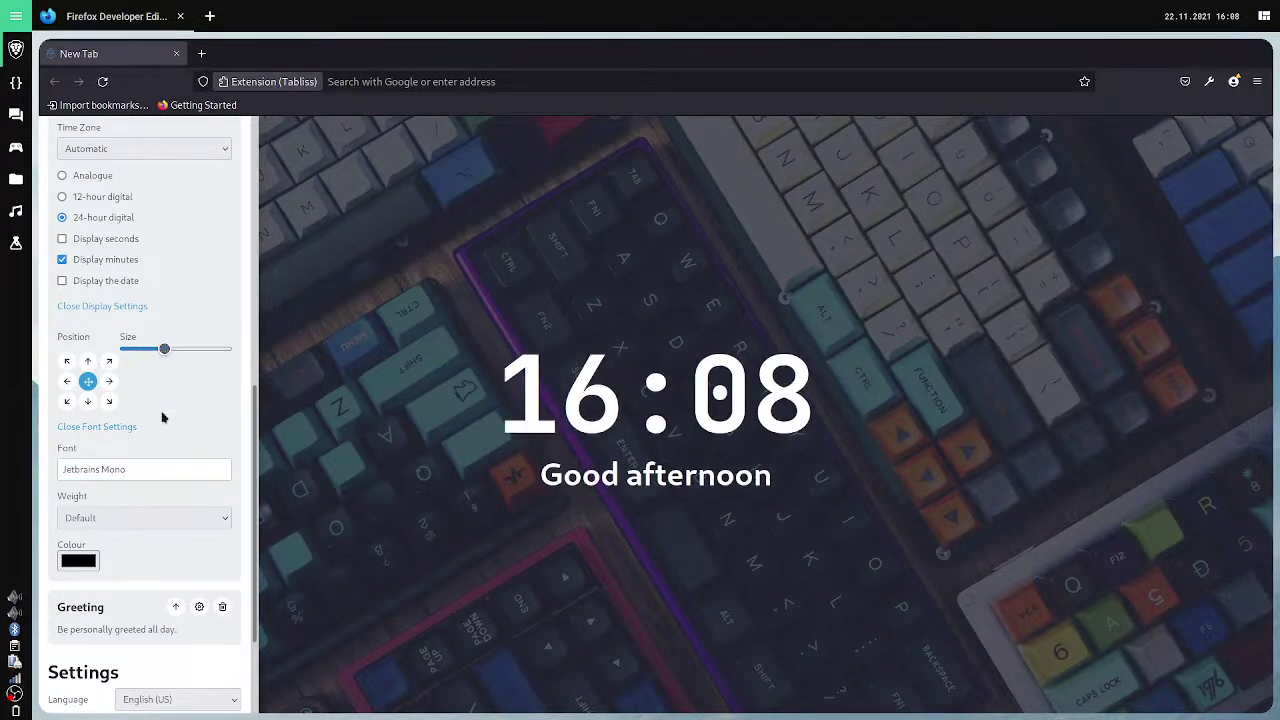
{"action": "left_click", "coordinate": [116, 519]}
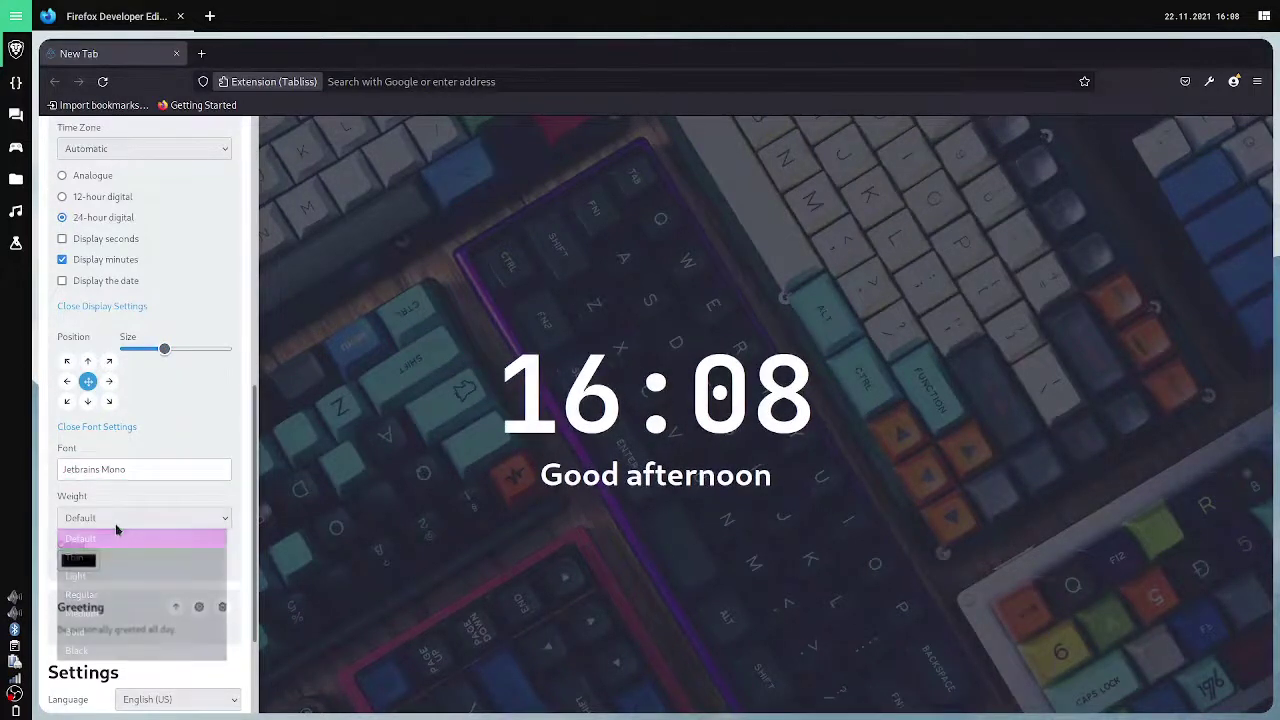
{"action": "left_click", "coordinate": [106, 648]}
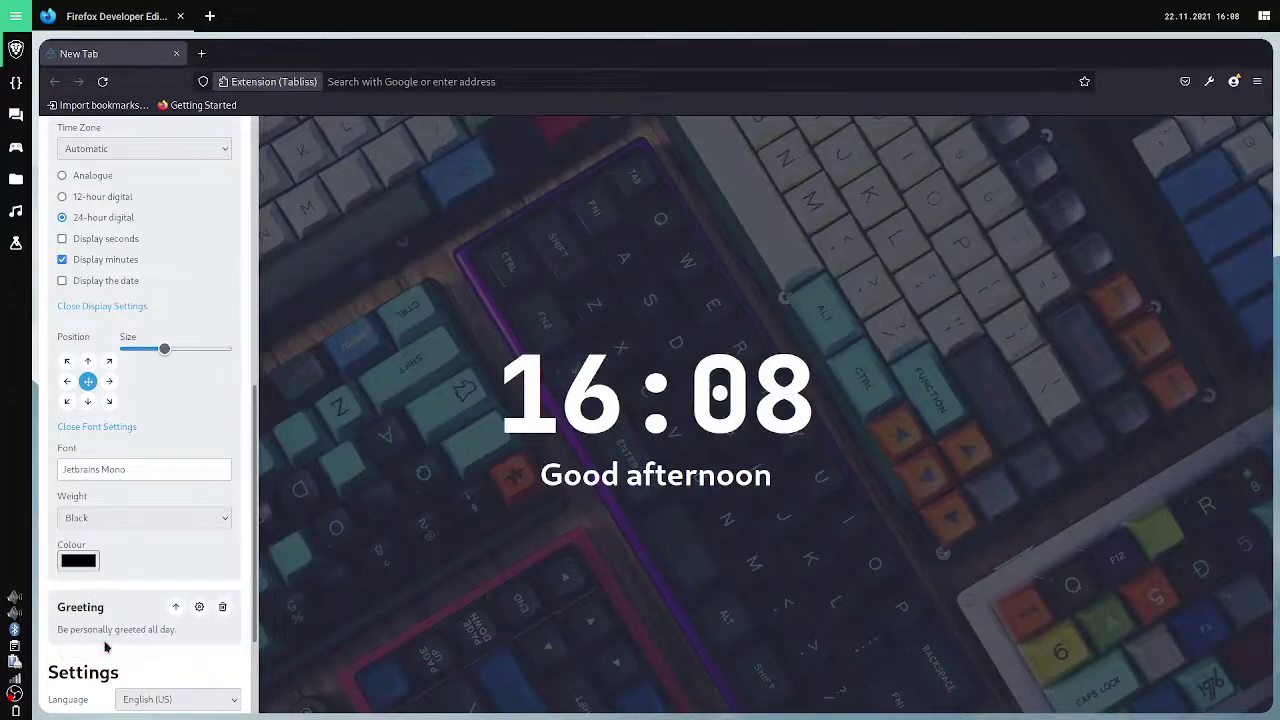
{"action": "scroll", "coordinate": [164, 586], "scroll_direction": "down", "scroll_amount": 3}
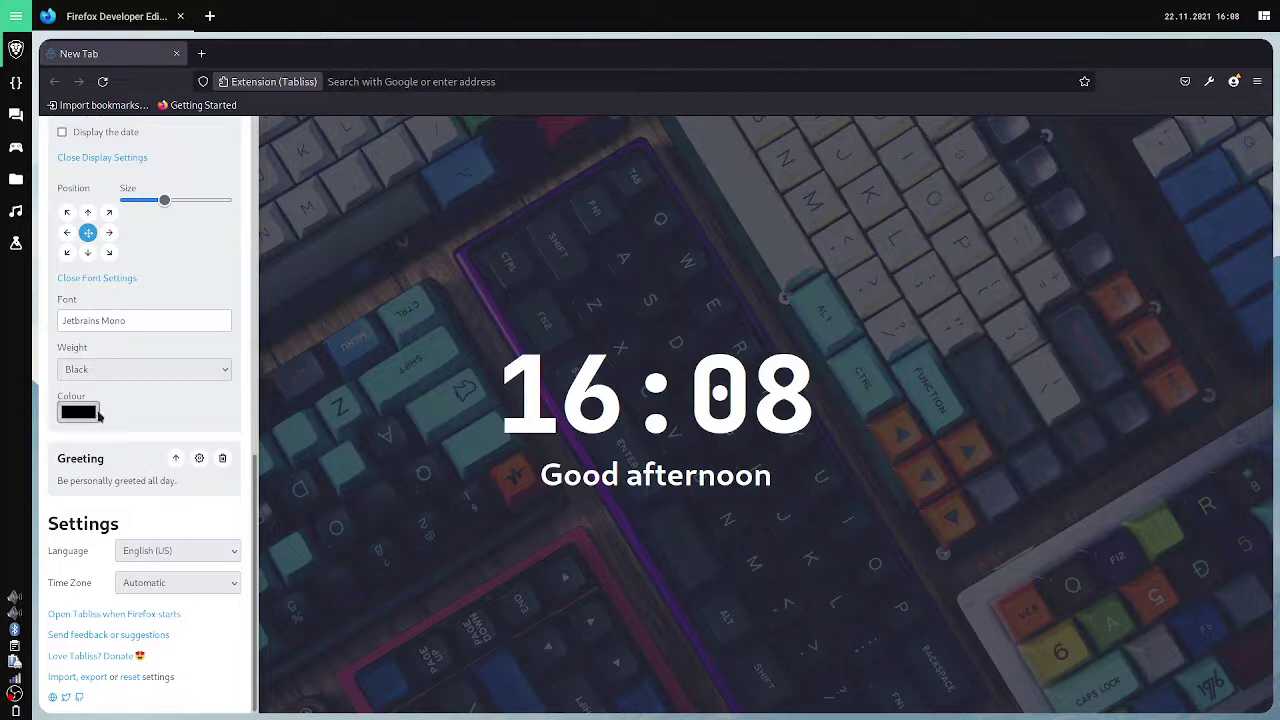
Enter the user's name in the Greeting widget's Name field
{"action": "left_click", "coordinate": [78, 458]}
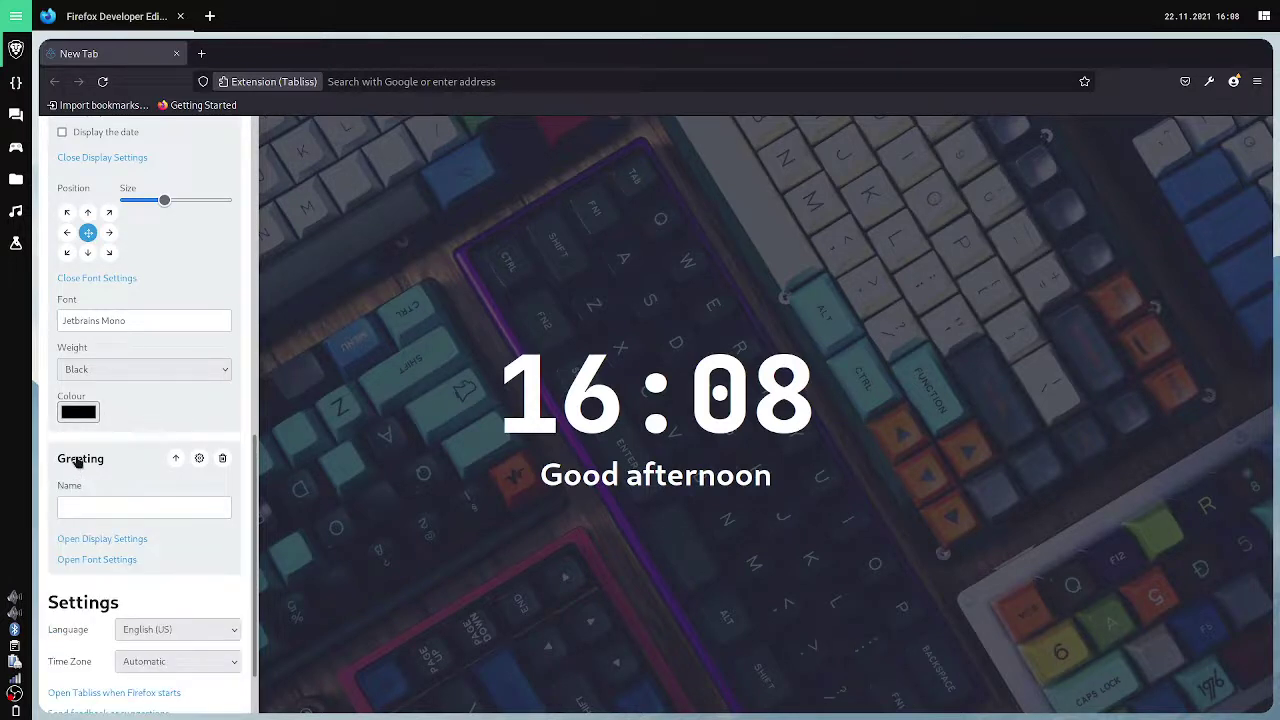
{"action": "left_click", "coordinate": [113, 502]}
{"action": "type", "text": "Jay"}
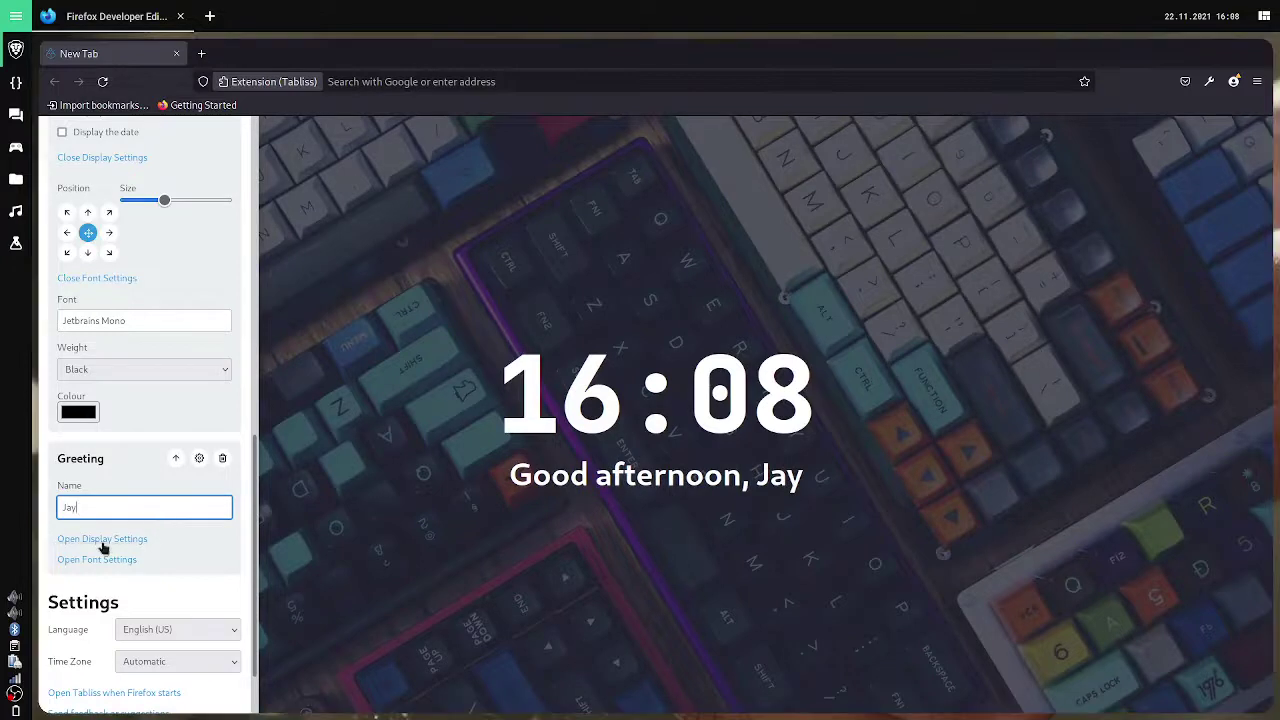
Shrink the greeting text slightly and move the Greeting widget above the clock
{"action": "left_click", "coordinate": [102, 543]}
{"action": "scroll", "coordinate": [128, 583], "scroll_direction": "down", "scroll_amount": 3}
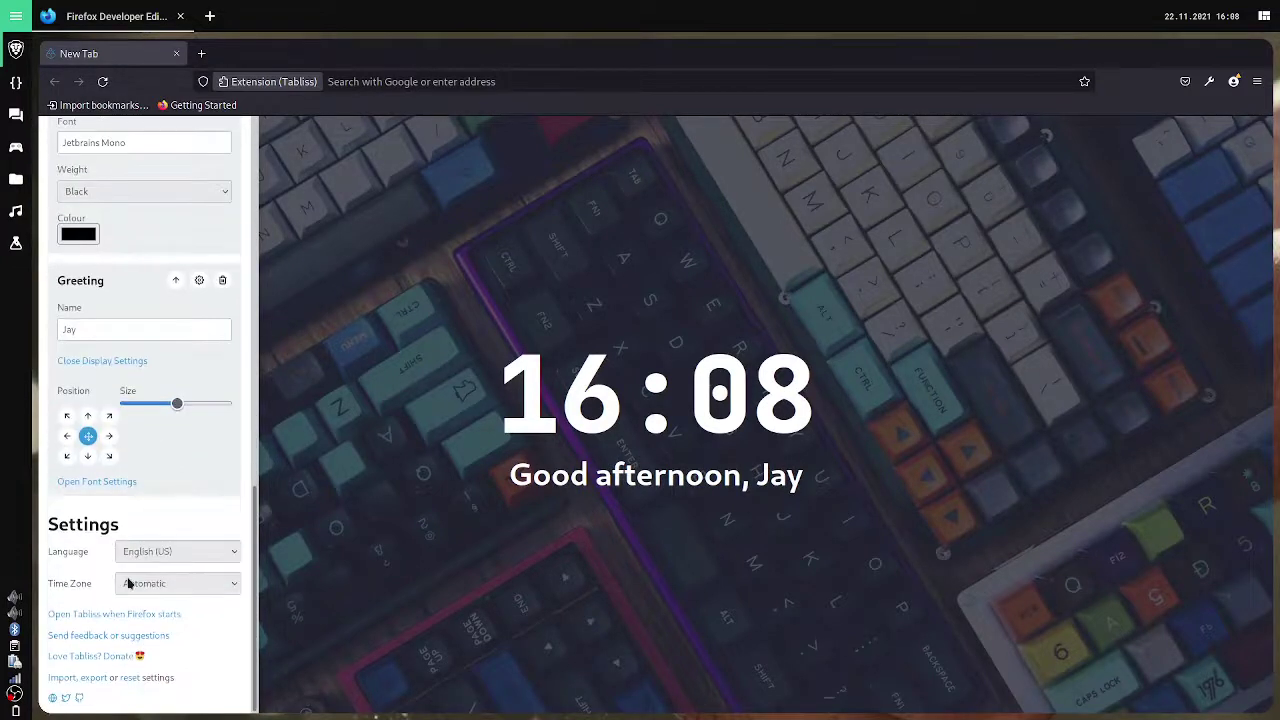
{"action": "left_click_drag", "start_coordinate": [177, 404], "coordinate": [144, 404]}
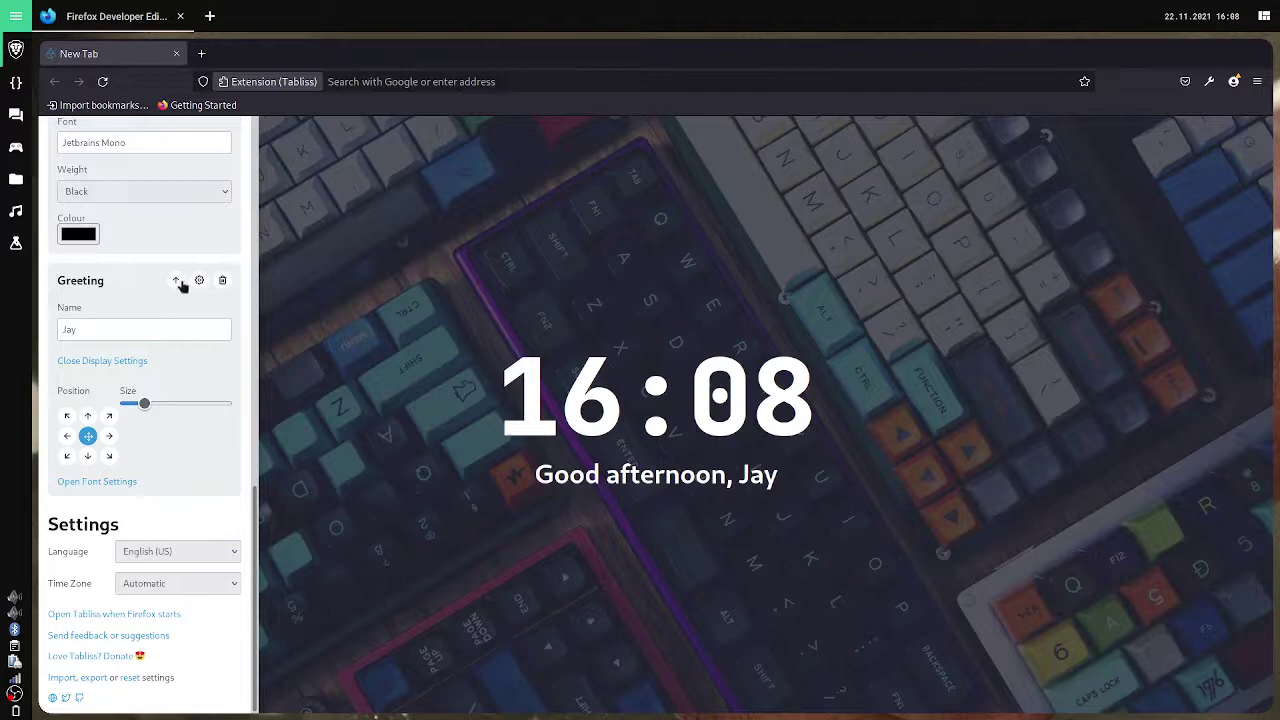
{"action": "left_click", "coordinate": [176, 280]}
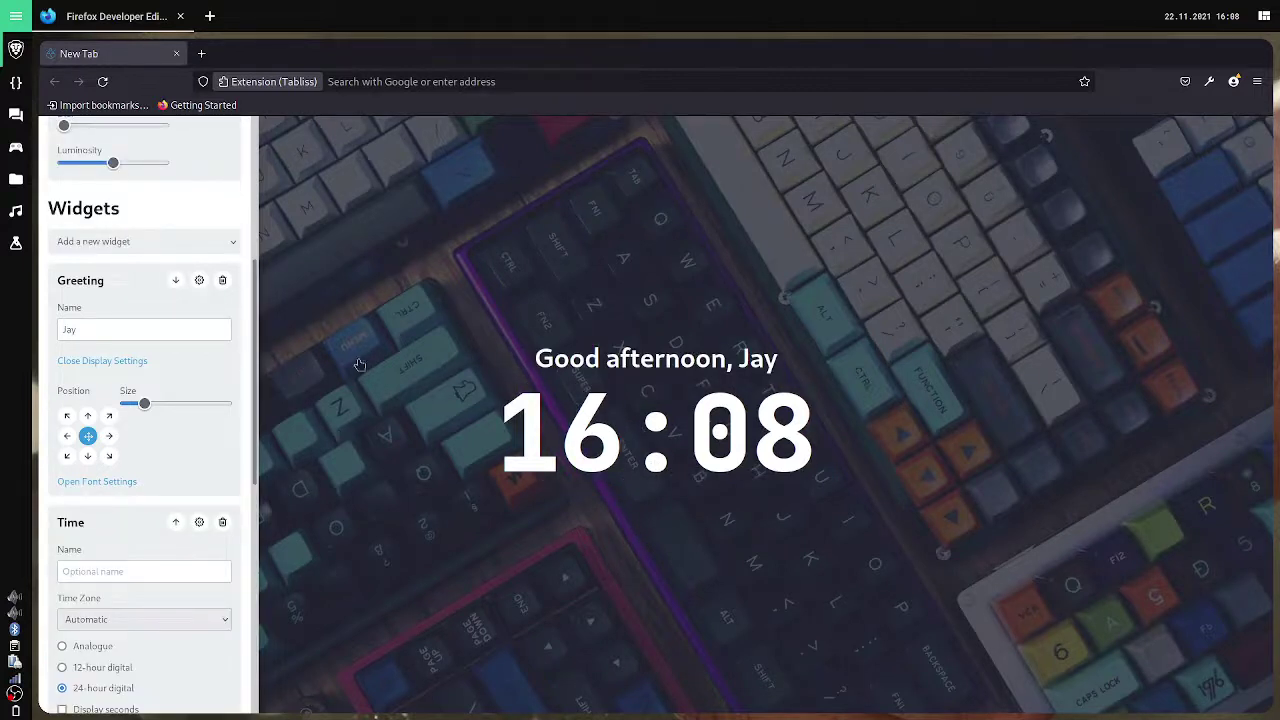
{"action": "scroll", "coordinate": [194, 517], "scroll_direction": "down", "scroll_amount": 5}
{"action": "scroll", "coordinate": [194, 517], "scroll_direction": "up", "scroll_amount": 5}
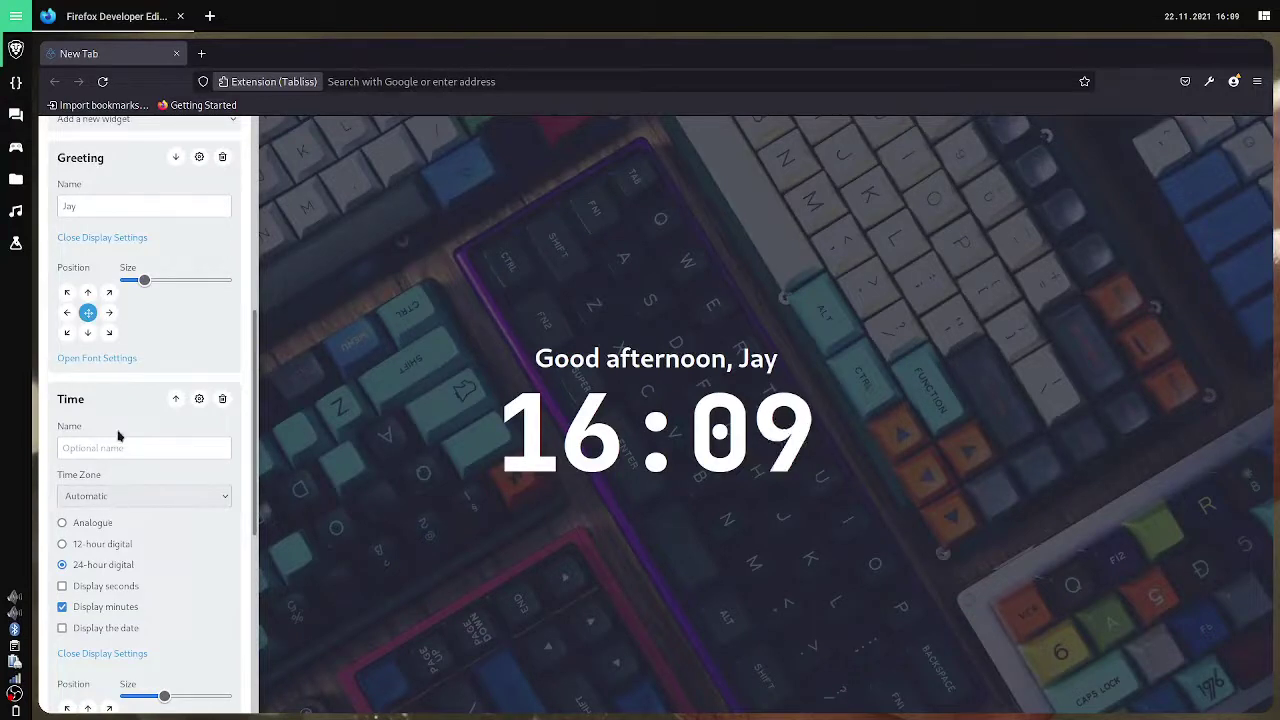
{"action": "scroll", "coordinate": [88, 390], "scroll_direction": "down", "scroll_amount": 2}
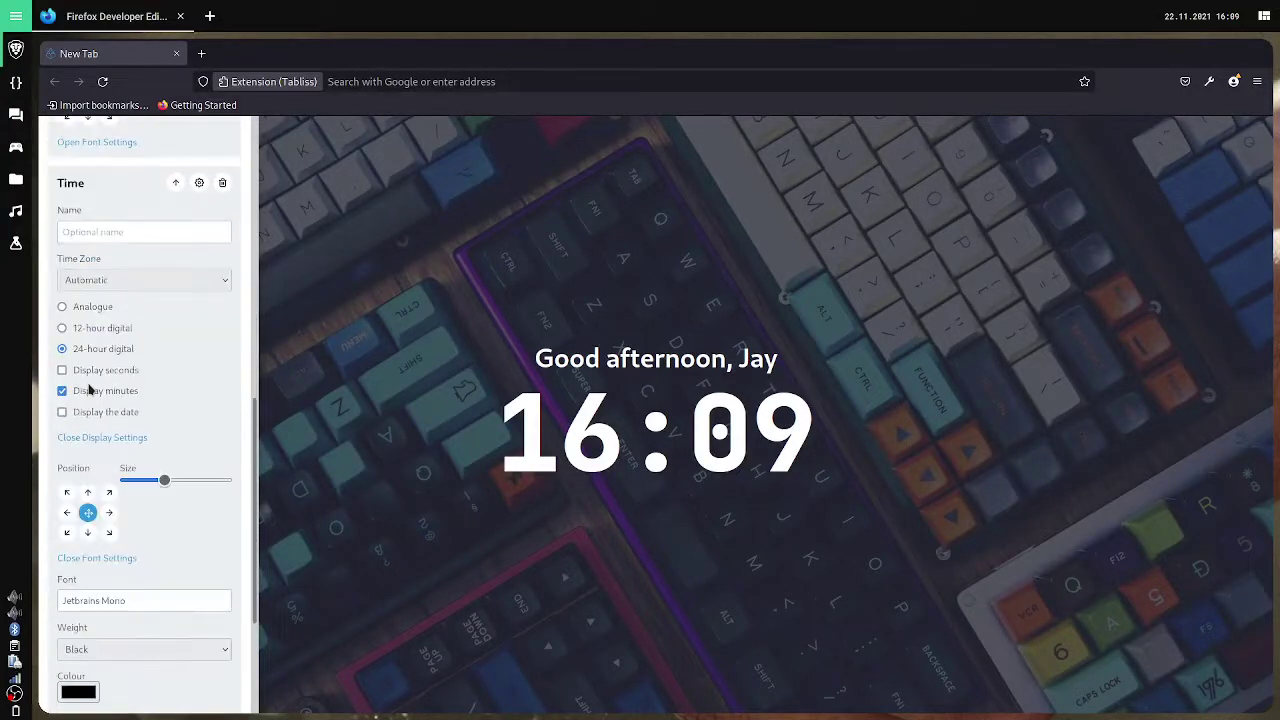
{"action": "scroll", "coordinate": [88, 390], "scroll_direction": "up", "scroll_amount": 5}
Add the Quotes widget to the Tabliss page
{"action": "left_click", "coordinate": [108, 407]}
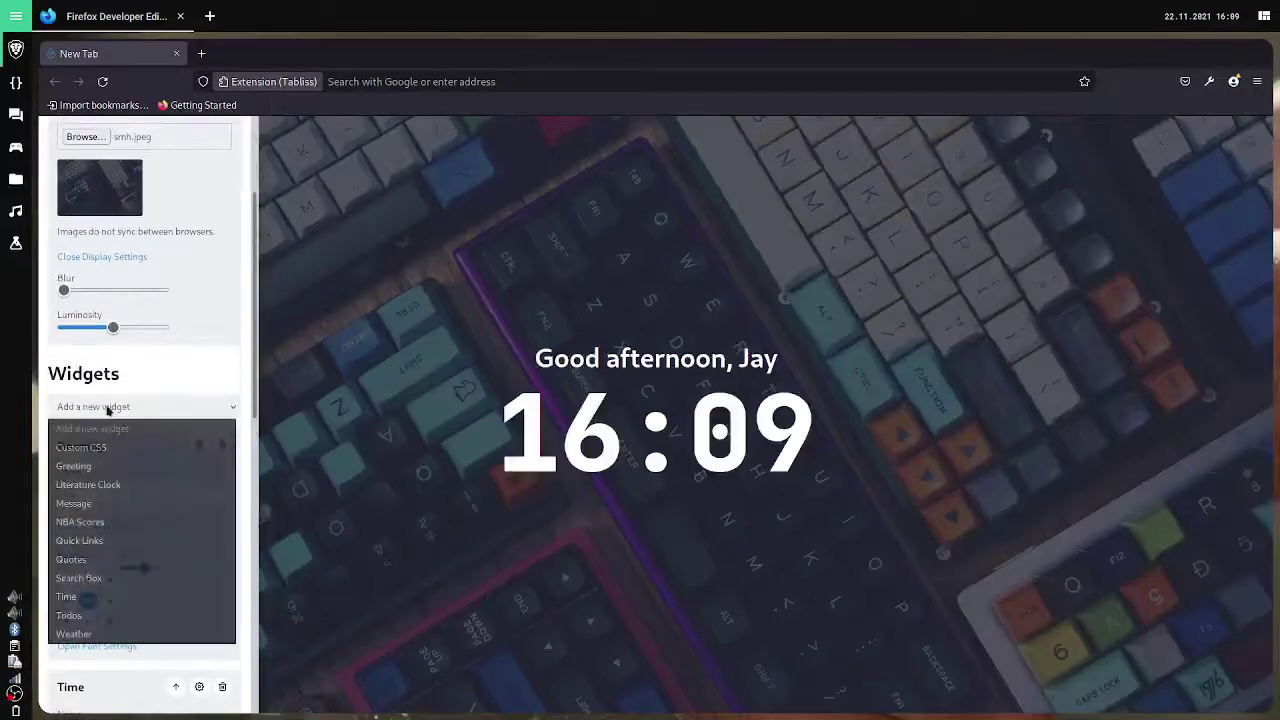
{"action": "left_click", "coordinate": [90, 577]}
{"action": "scroll", "coordinate": [80, 567], "scroll_direction": "down", "scroll_amount": 4}
{"action": "scroll", "coordinate": [78, 567], "scroll_direction": "down", "scroll_amount": 4}
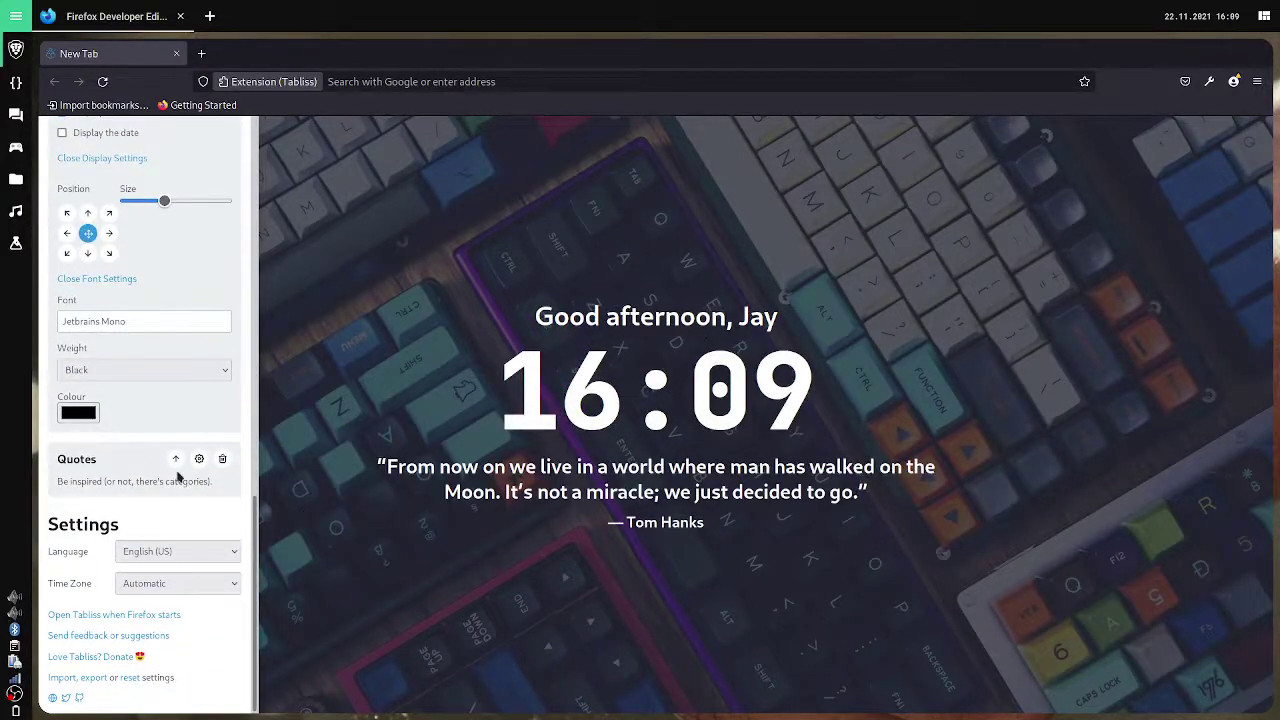
Place the quote at the bottom centre and make its text slightly smaller
{"action": "left_click", "coordinate": [84, 463]}
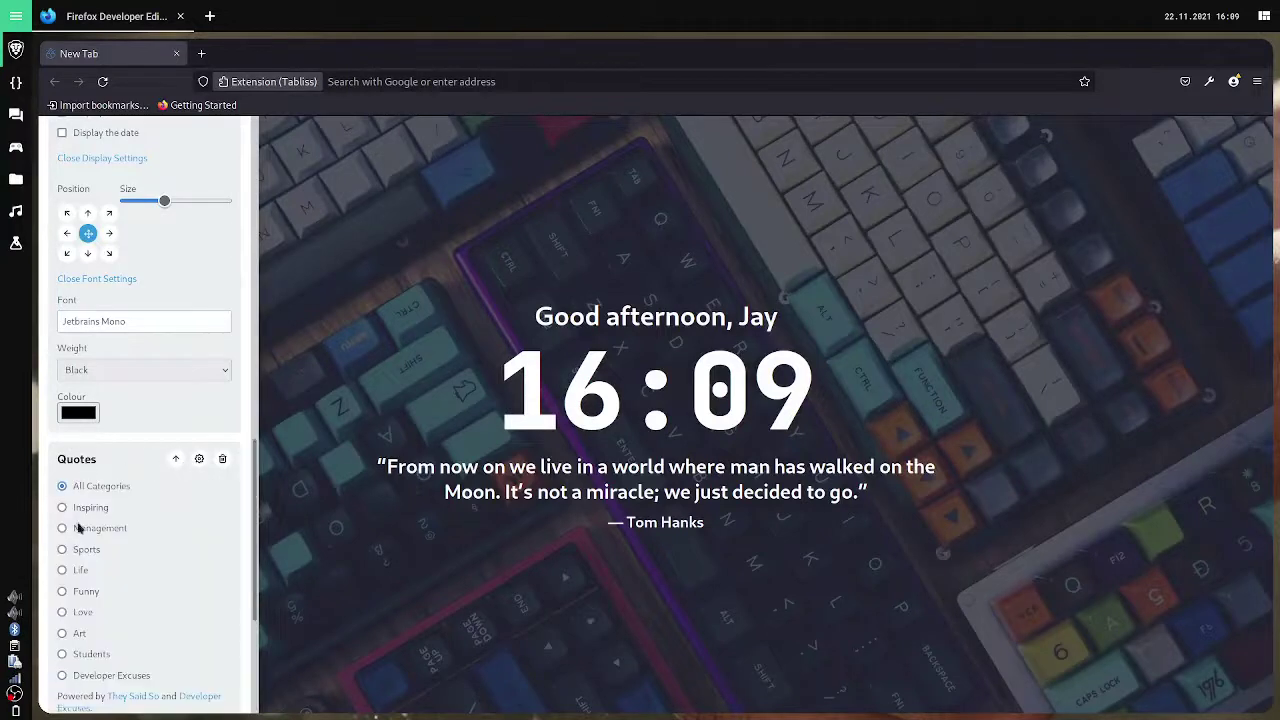
{"action": "scroll", "coordinate": [152, 541], "scroll_direction": "down", "scroll_amount": 5}
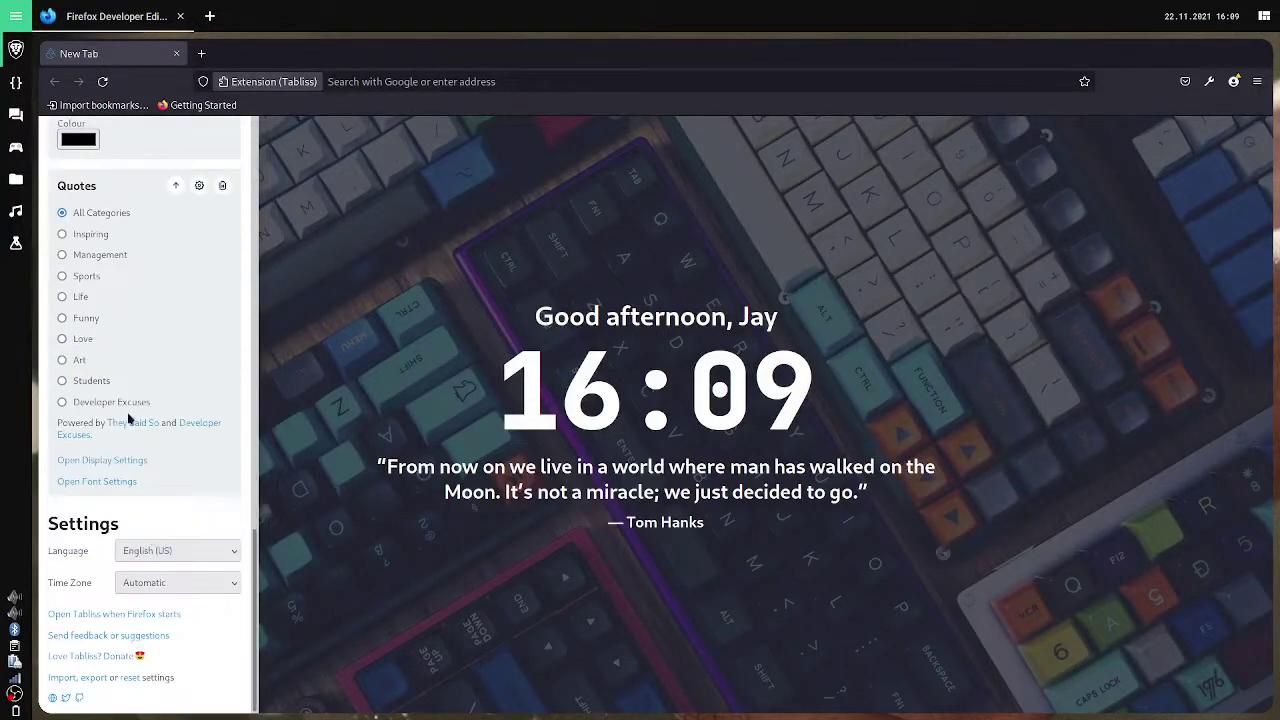
{"action": "left_click", "coordinate": [102, 460]}
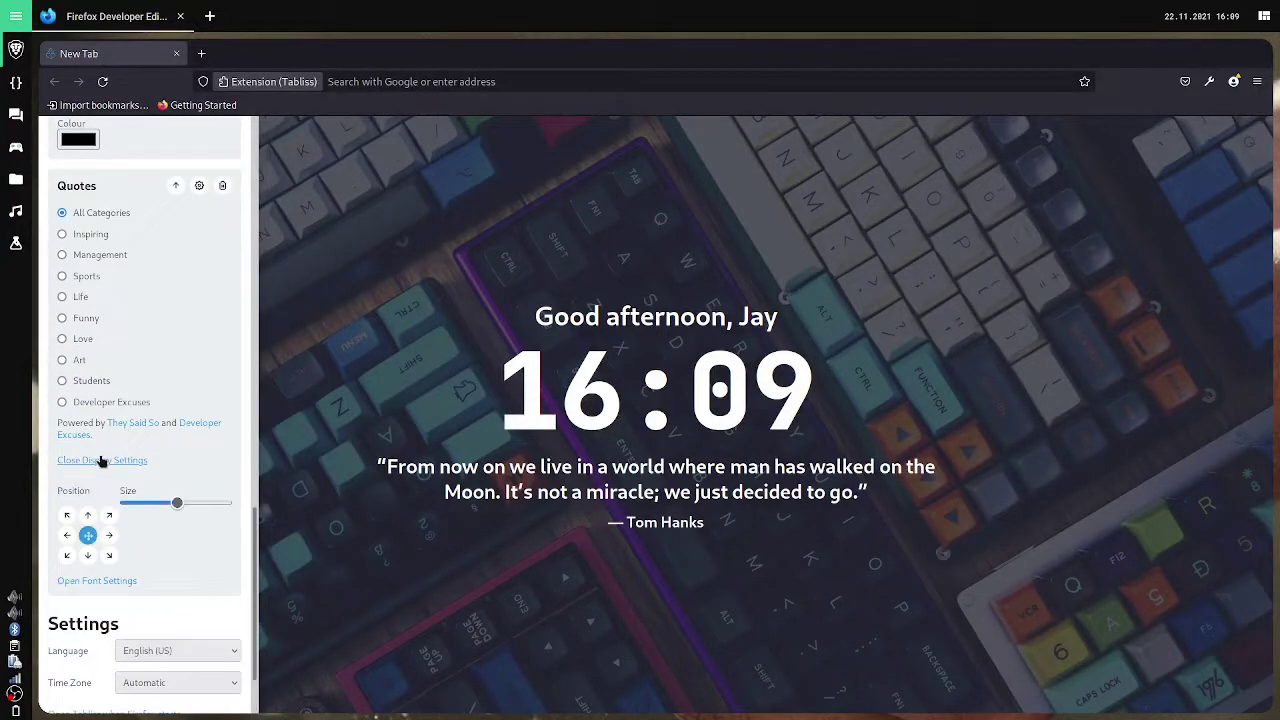
{"action": "left_click", "coordinate": [88, 555]}
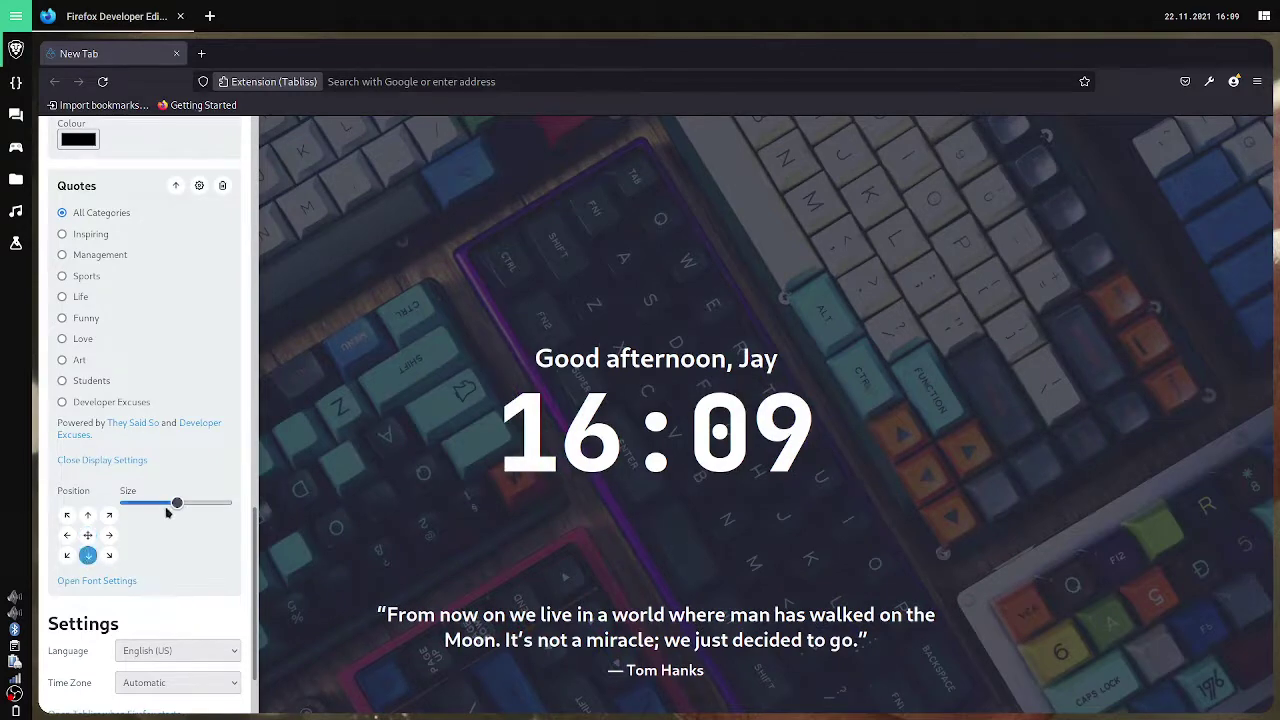
{"action": "mouse_move", "coordinate": [167, 512]}
{"action": "left_mouse_down"}
{"action": "mouse_move", "coordinate": [195, 505]}
{"action": "mouse_move", "coordinate": [131, 505]}
{"action": "mouse_move", "coordinate": [147, 512]}
{"action": "left_mouse_up"}
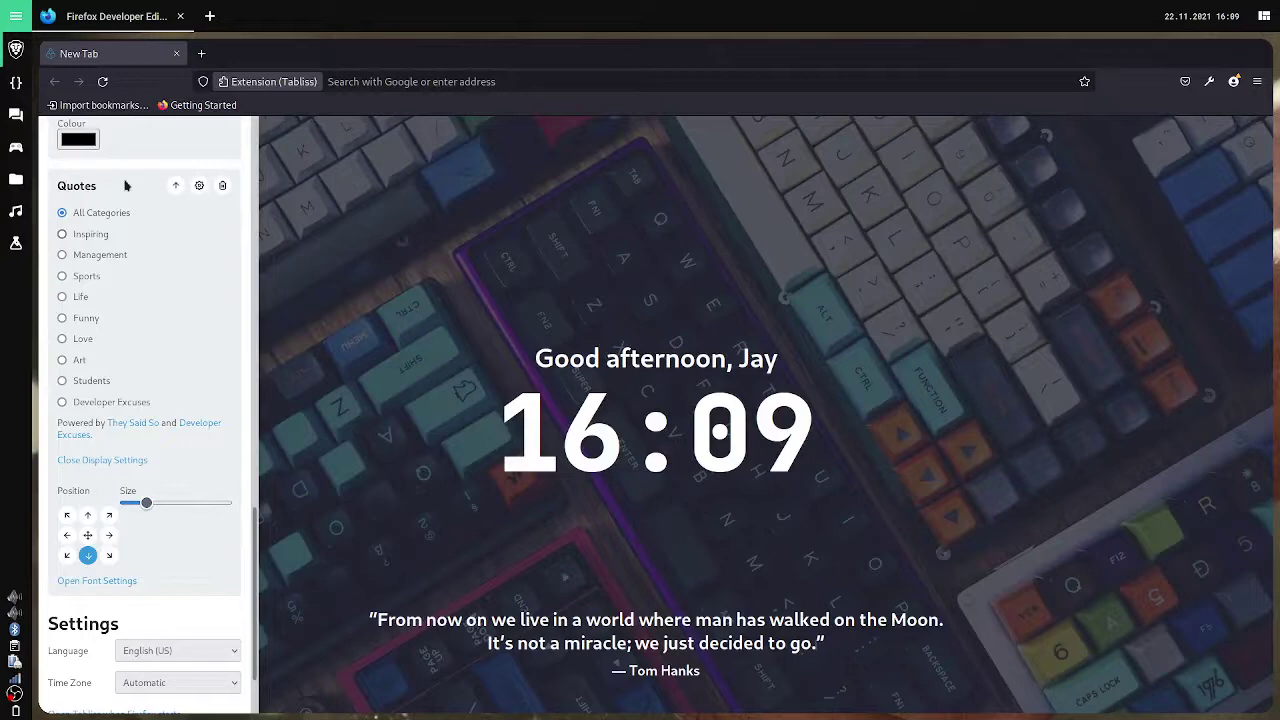
{"action": "scroll", "coordinate": [73, 167], "scroll_direction": "up", "scroll_amount": 10}
{"action": "scroll", "coordinate": [73, 167], "scroll_direction": "up", "scroll_amount": 5}
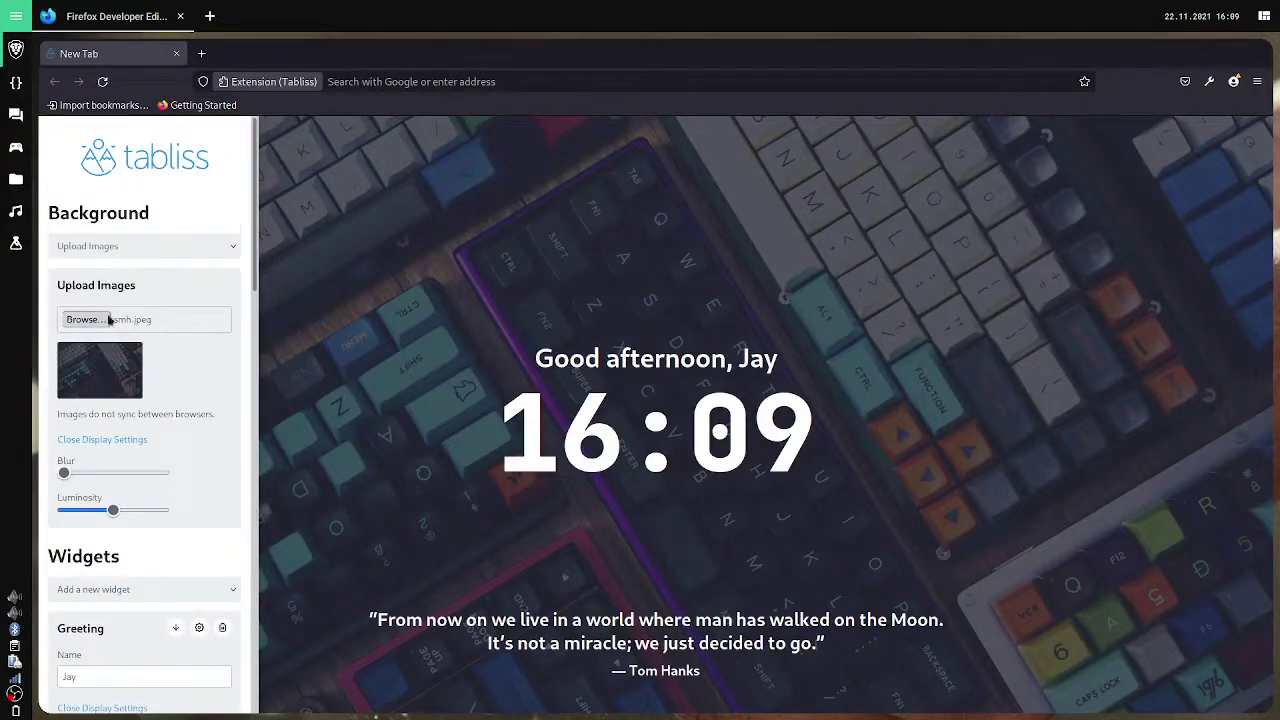
Add the Weather widget to the Tabliss page
{"action": "left_click", "coordinate": [130, 596]}
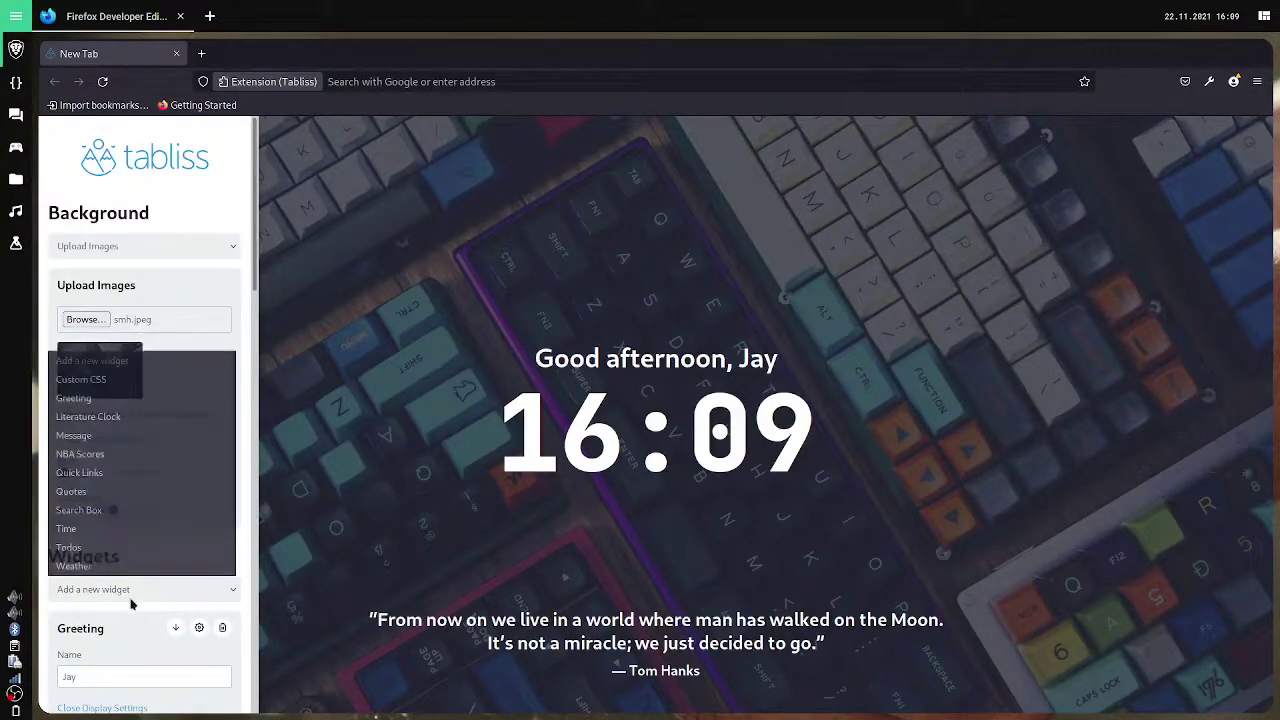
{"action": "left_click", "coordinate": [112, 568]}
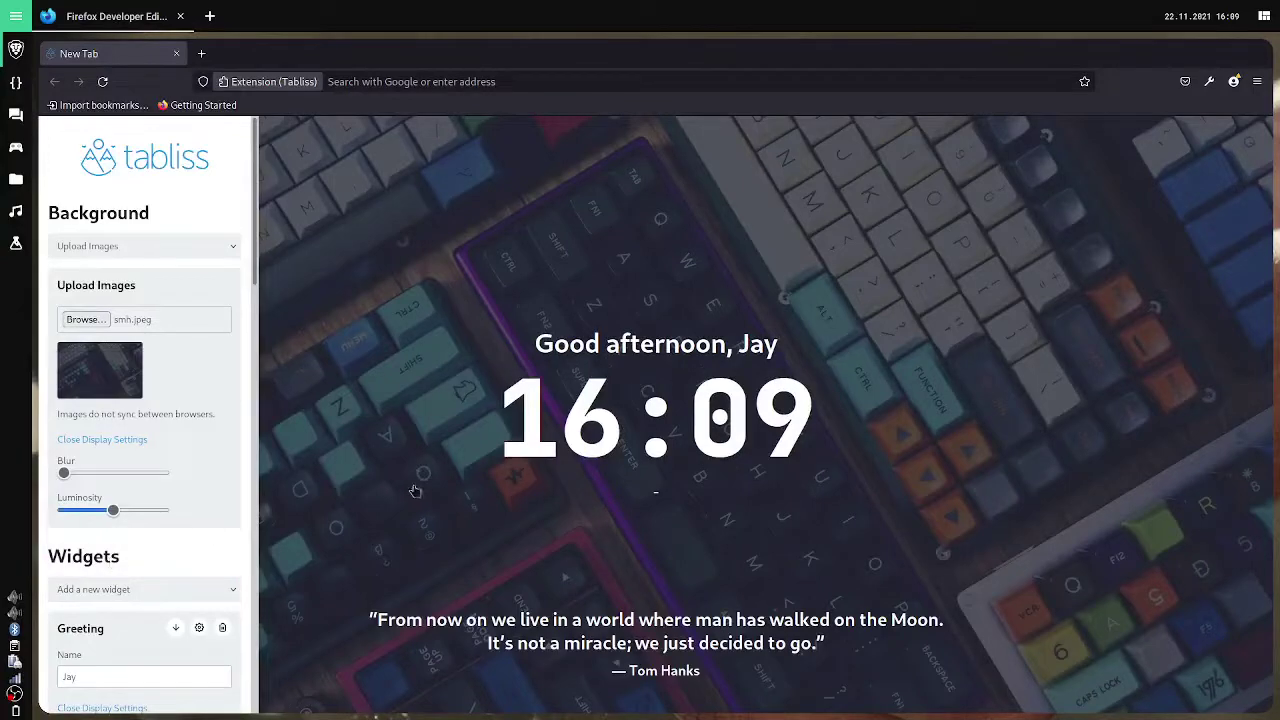
{"action": "scroll", "coordinate": [209, 478], "scroll_direction": "down", "scroll_amount": 5}
{"action": "scroll", "coordinate": [209, 481], "scroll_direction": "down", "scroll_amount": 10}
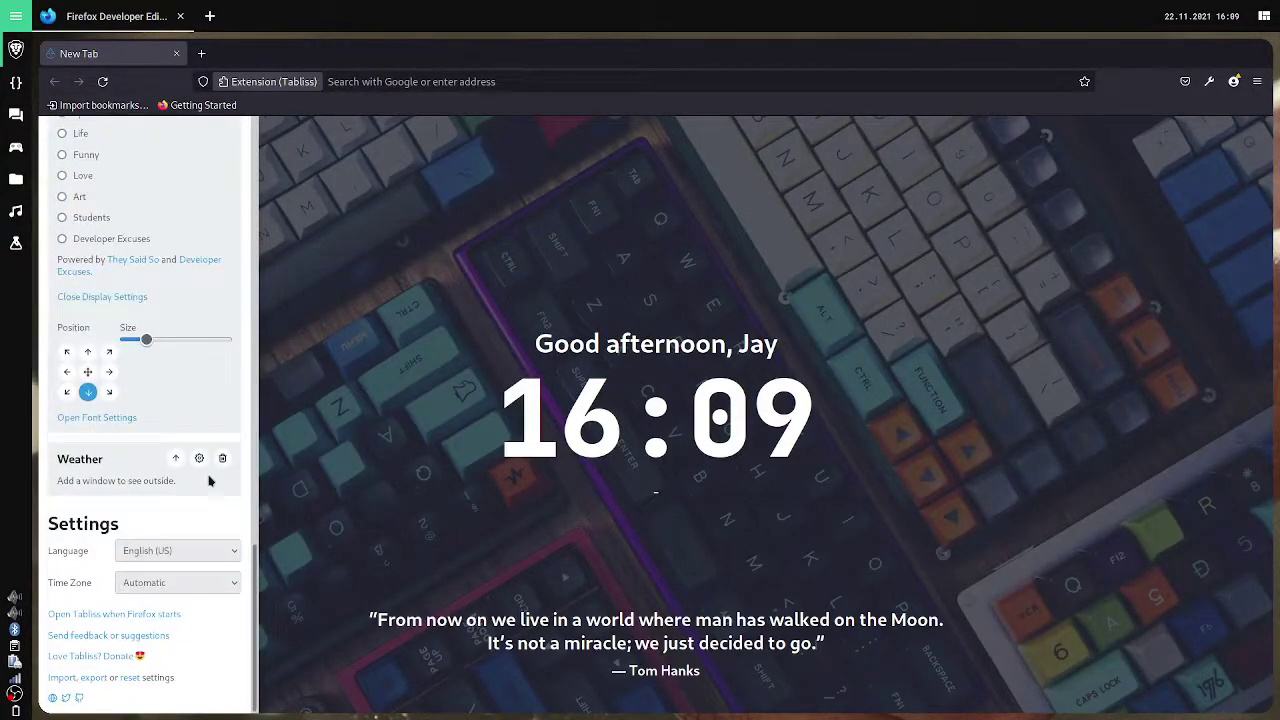
Set the weather location to Kolkata and name the widget 'Kolkata'
{"action": "left_click", "coordinate": [112, 463]}
{"action": "left_click", "coordinate": [132, 514]}
{"action": "type", "text": "Kolkata"}
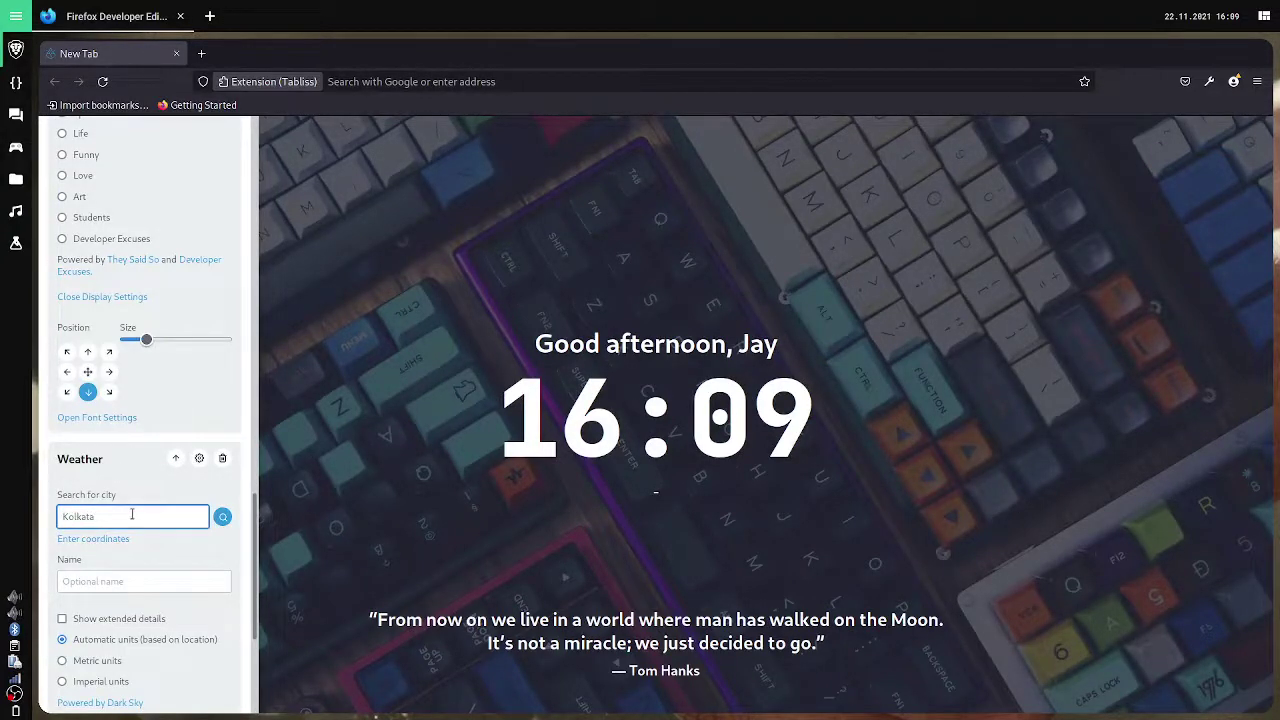
{"action": "key", "text": "Return"}
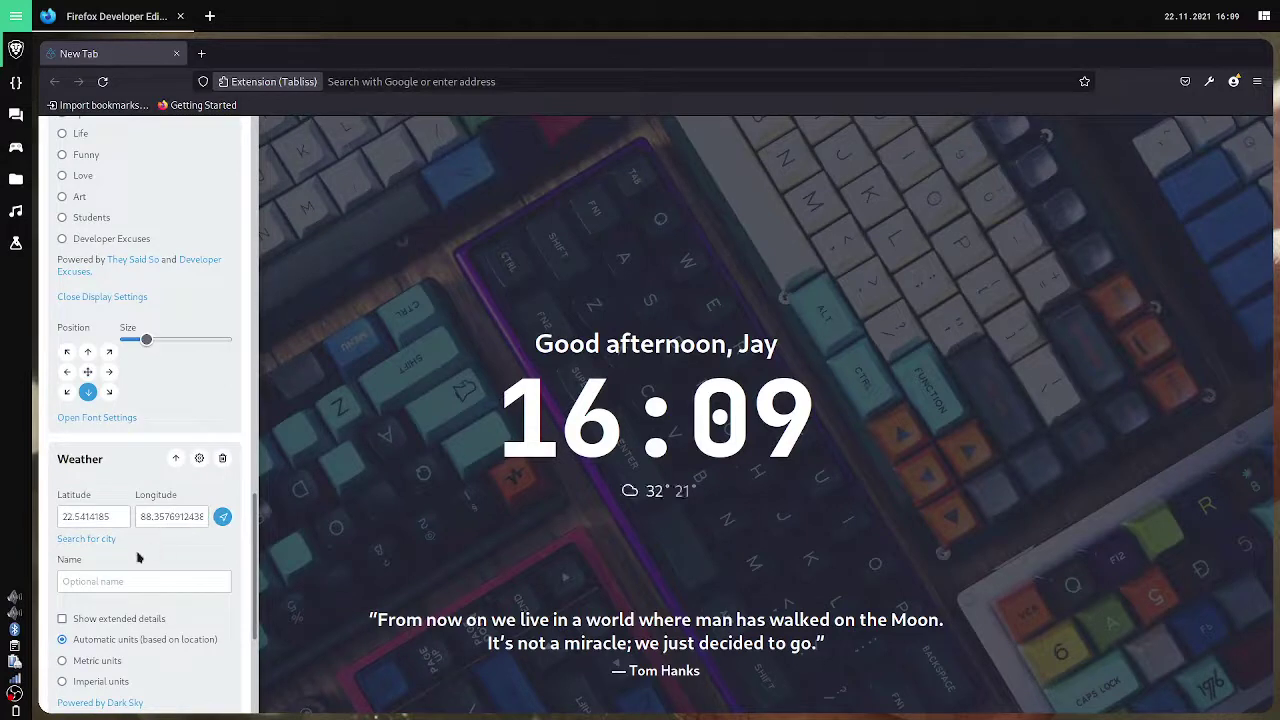
{"action": "left_click", "coordinate": [84, 578]}
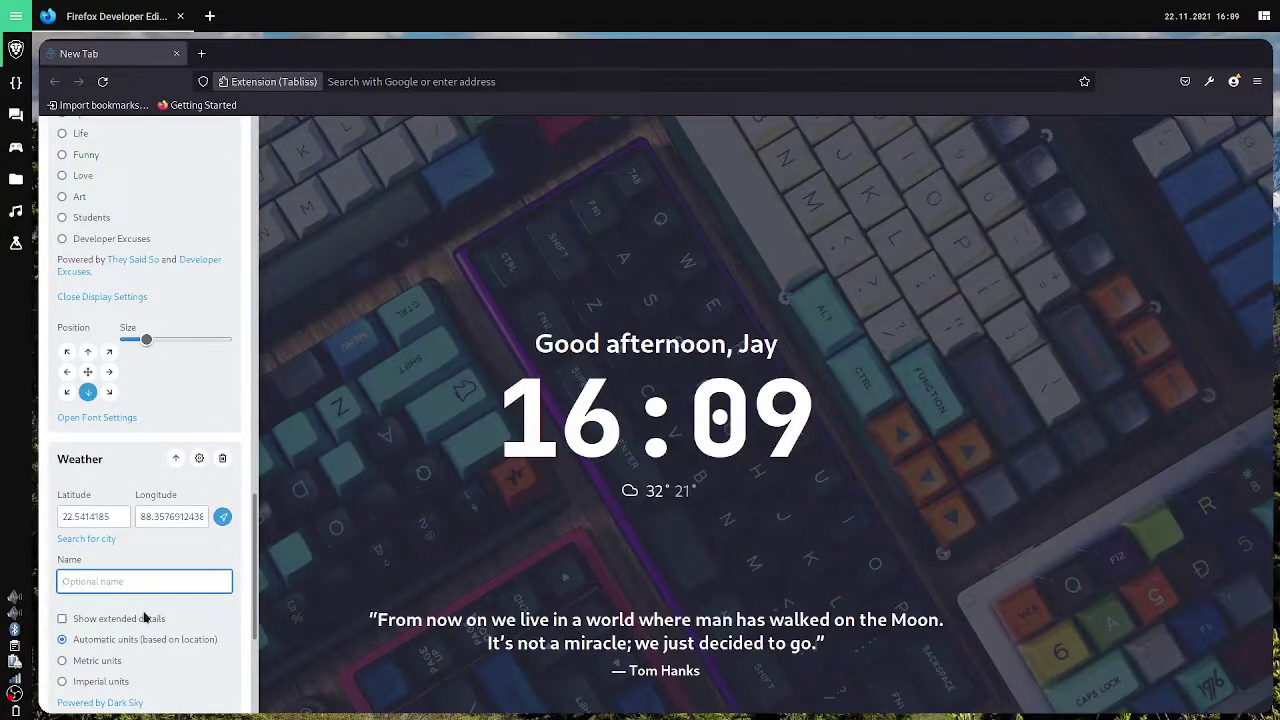
{"action": "type", "text": "Kolkata"}
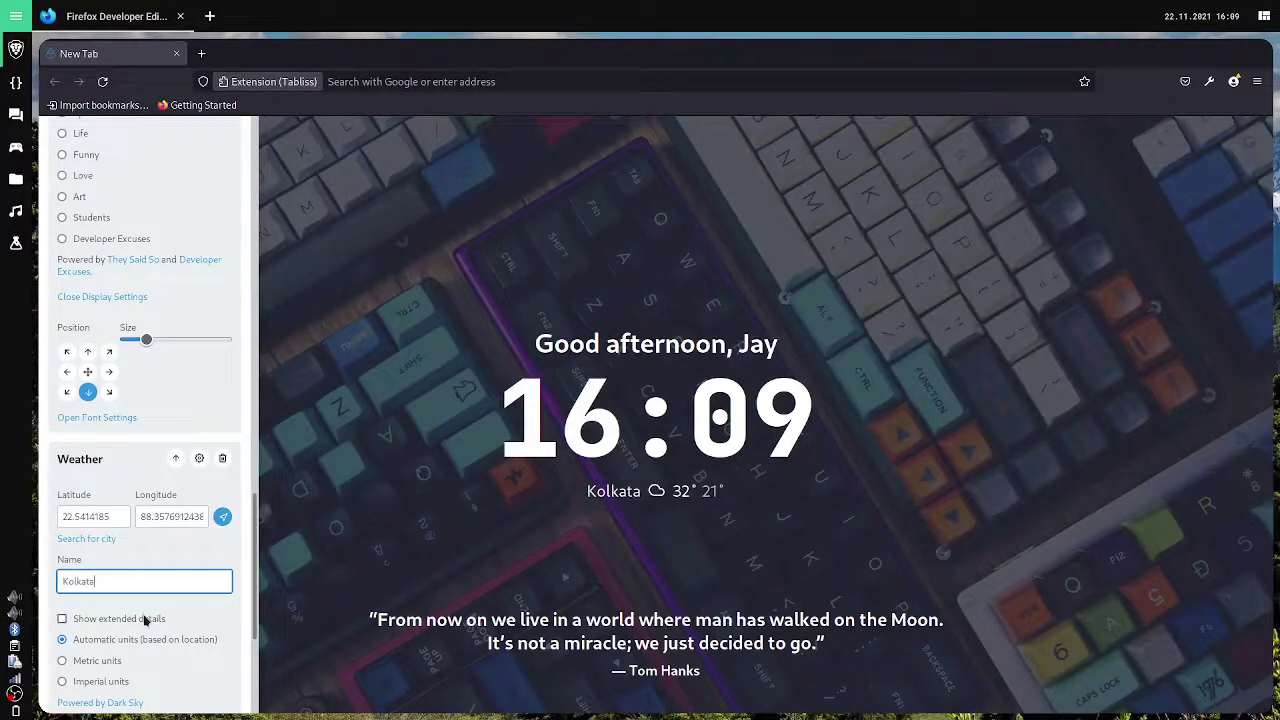
Move the weather to the top-right corner and enable 'Show extended details'
{"action": "scroll", "coordinate": [140, 618], "scroll_direction": "down", "scroll_amount": 3}
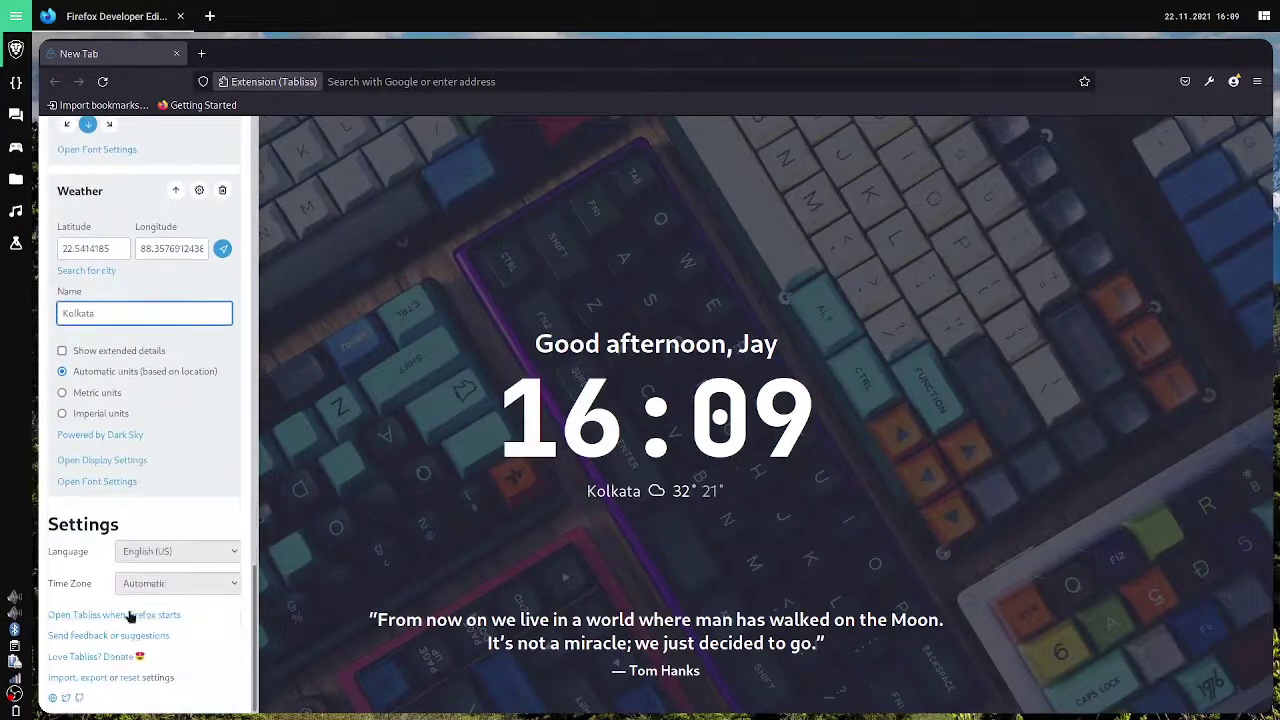
{"action": "left_click", "coordinate": [102, 461]}
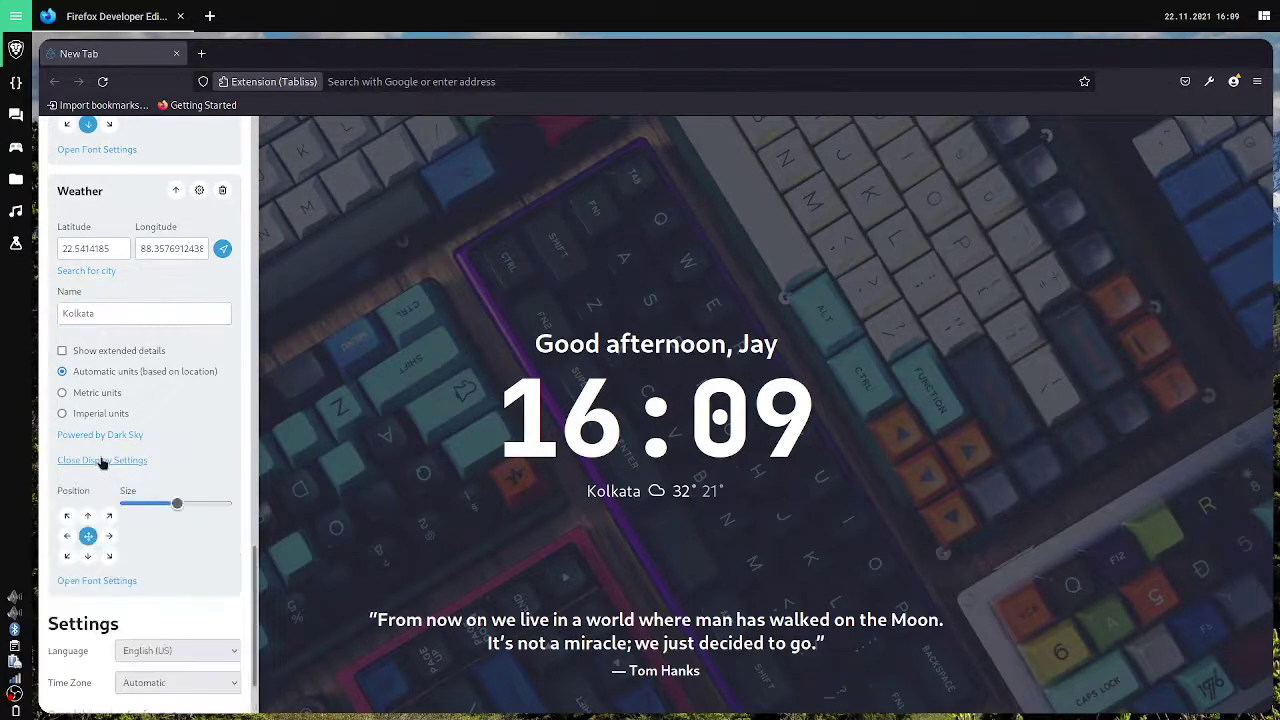
{"action": "left_click", "coordinate": [109, 516]}
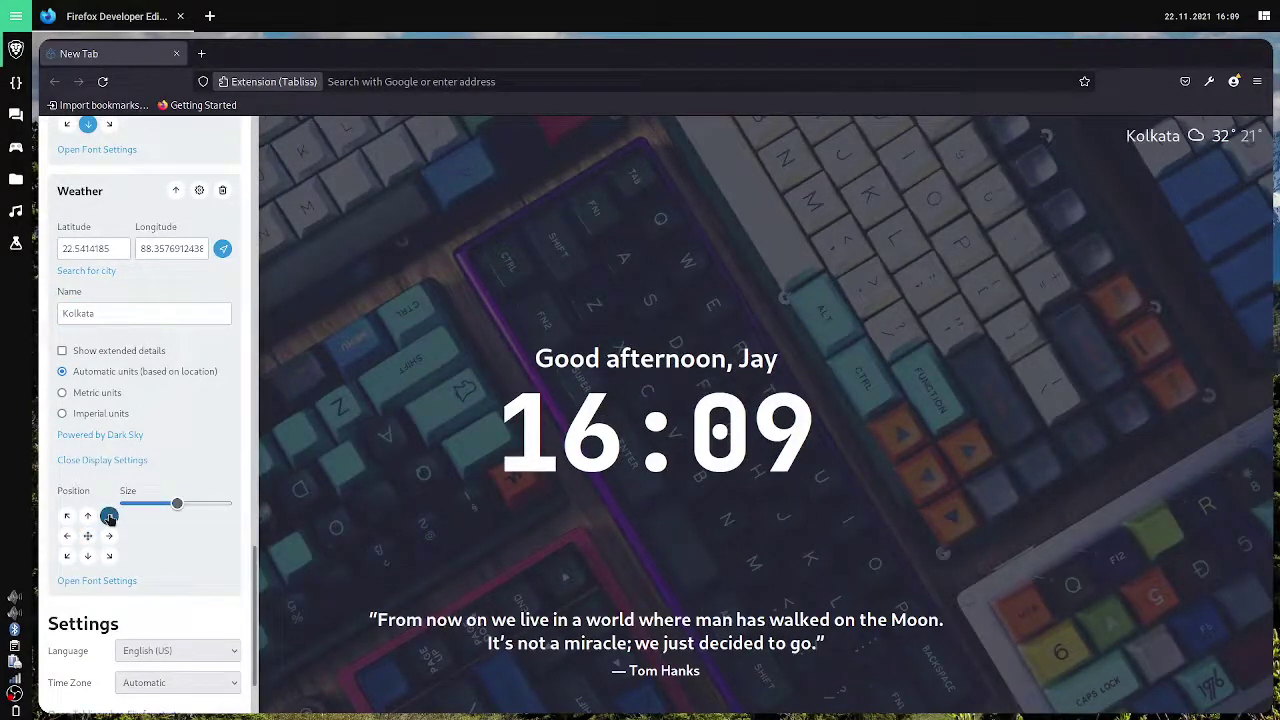
{"action": "left_click", "coordinate": [77, 358]}
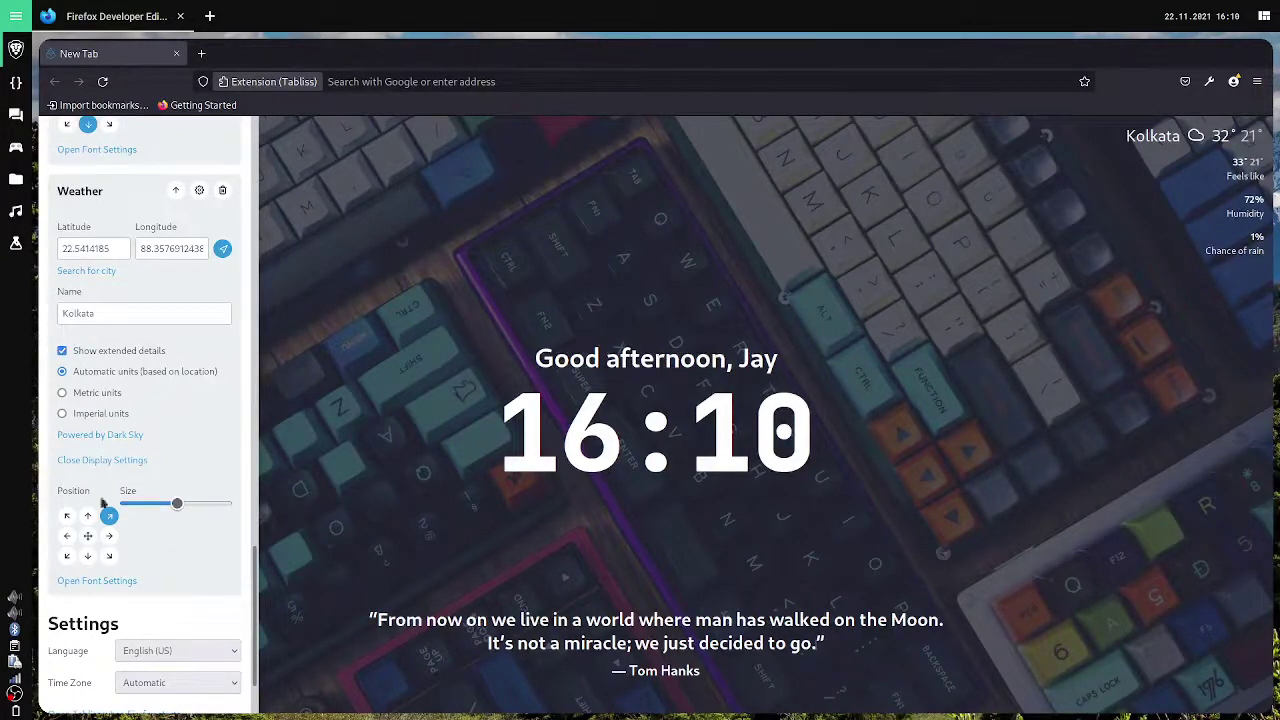
Add the Quick Links widget and close settings to preview its tabliss.io link under the clock
{"action": "scroll", "coordinate": [140, 627], "scroll_direction": "down", "scroll_amount": 2}
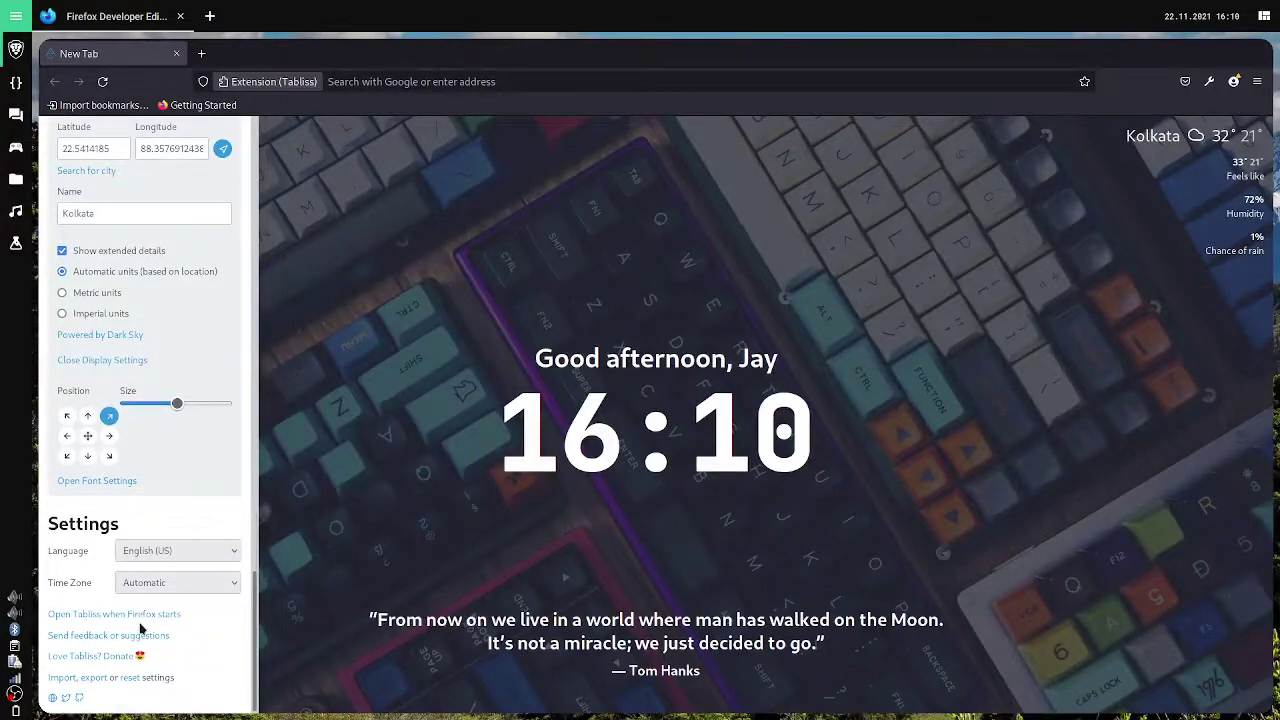
{"action": "scroll", "coordinate": [140, 627], "scroll_direction": "up", "scroll_amount": 8}
{"action": "scroll", "coordinate": [140, 628], "scroll_direction": "down", "scroll_amount": 3}
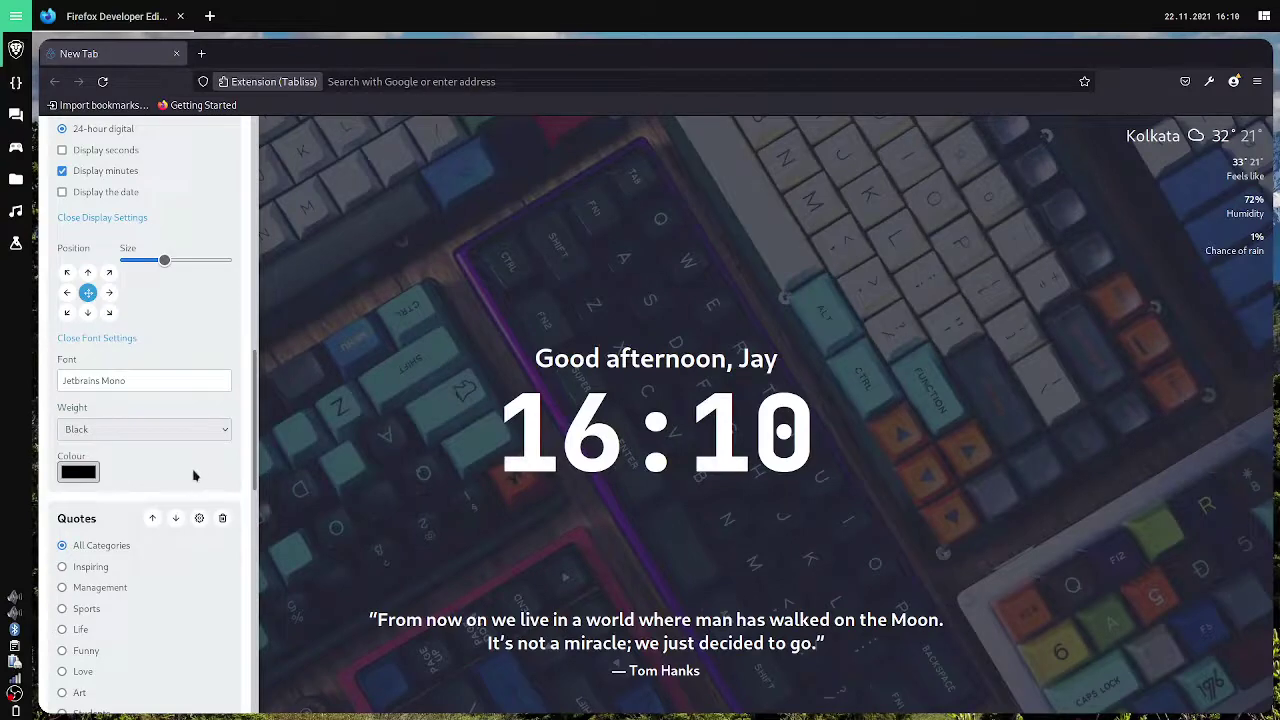
{"action": "scroll", "coordinate": [165, 446], "scroll_direction": "up", "scroll_amount": 7}
{"action": "scroll", "coordinate": [165, 446], "scroll_direction": "up", "scroll_amount": 2}
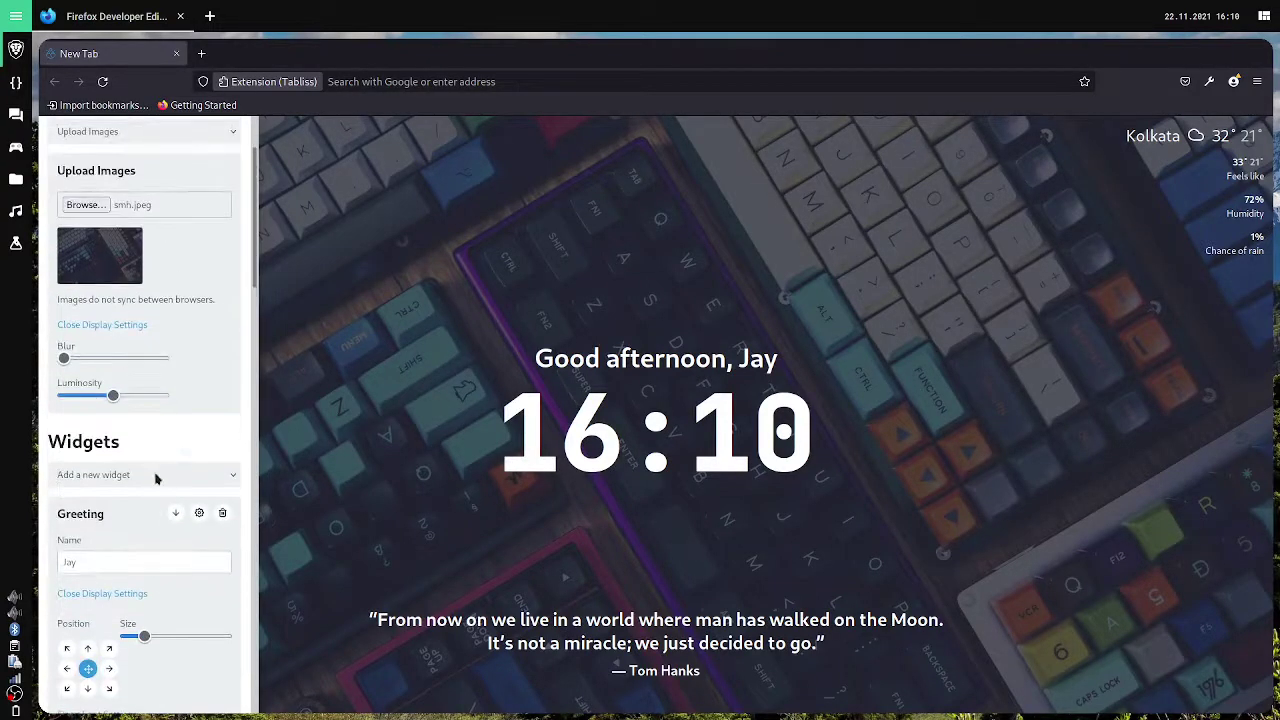
{"action": "left_click", "coordinate": [155, 476]}
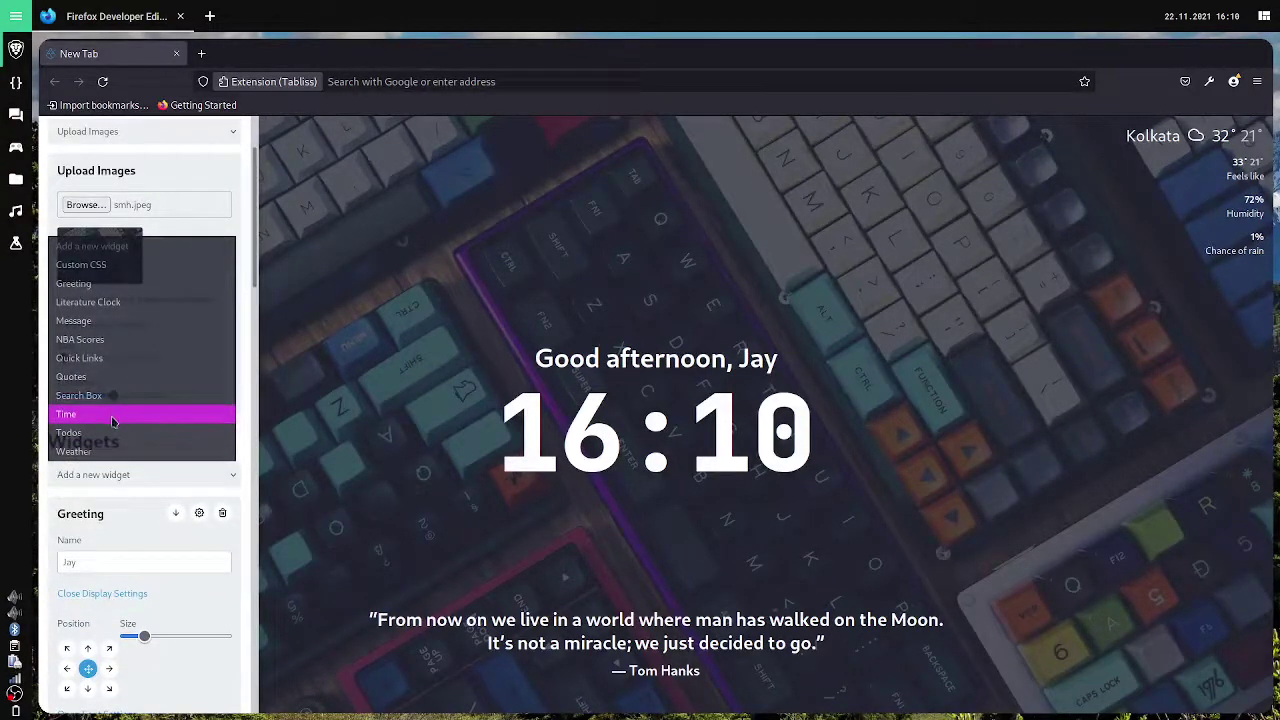
{"action": "left_click", "coordinate": [87, 360]}
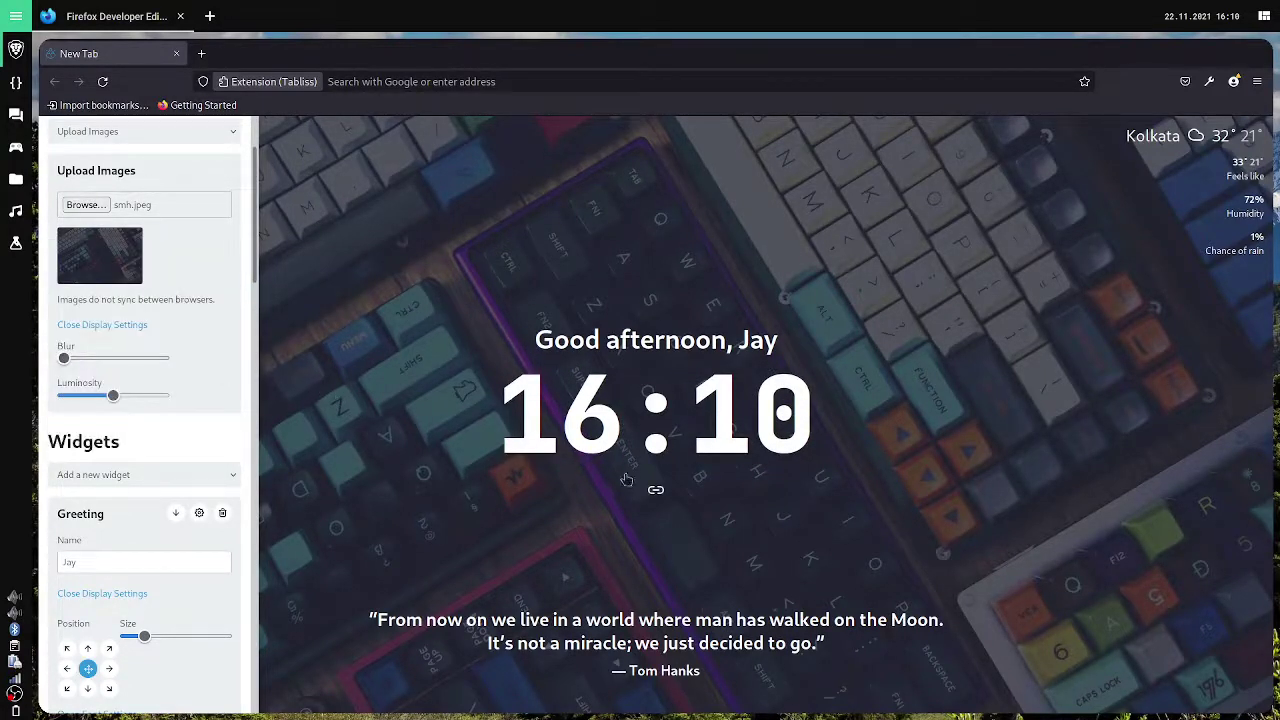
{"action": "left_click", "coordinate": [658, 500]}
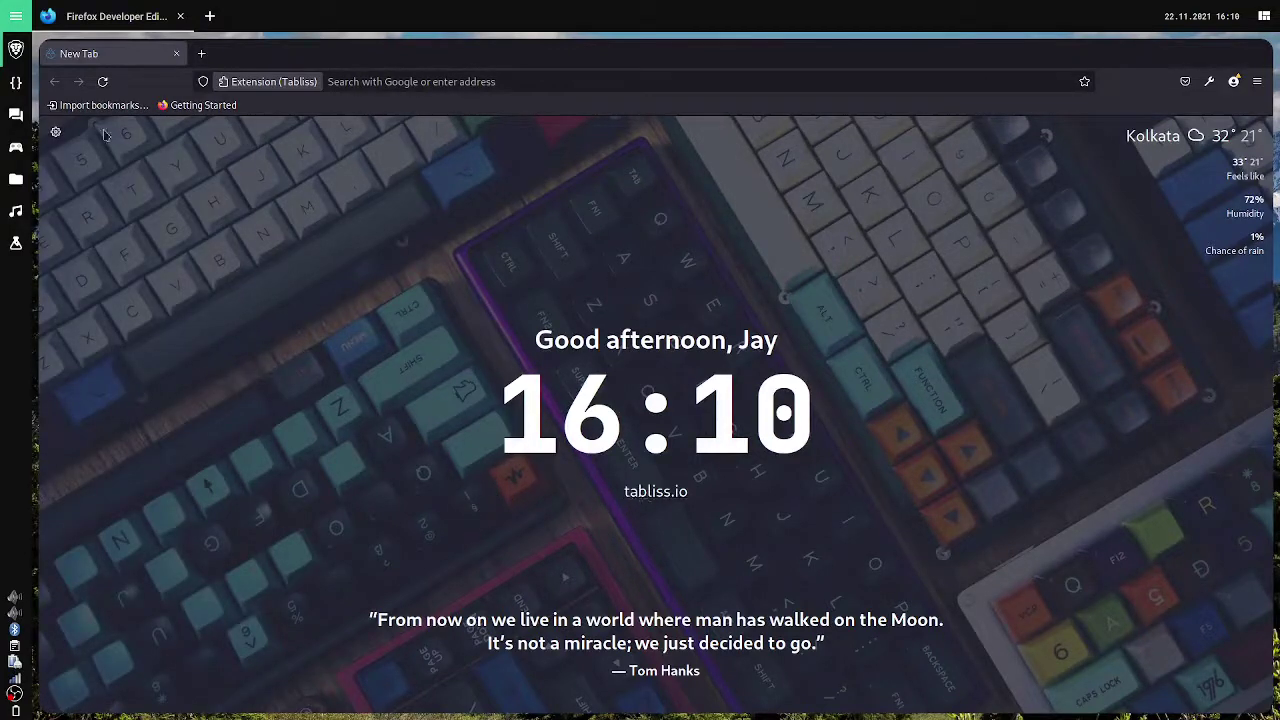
{"action": "left_click", "coordinate": [63, 133]}
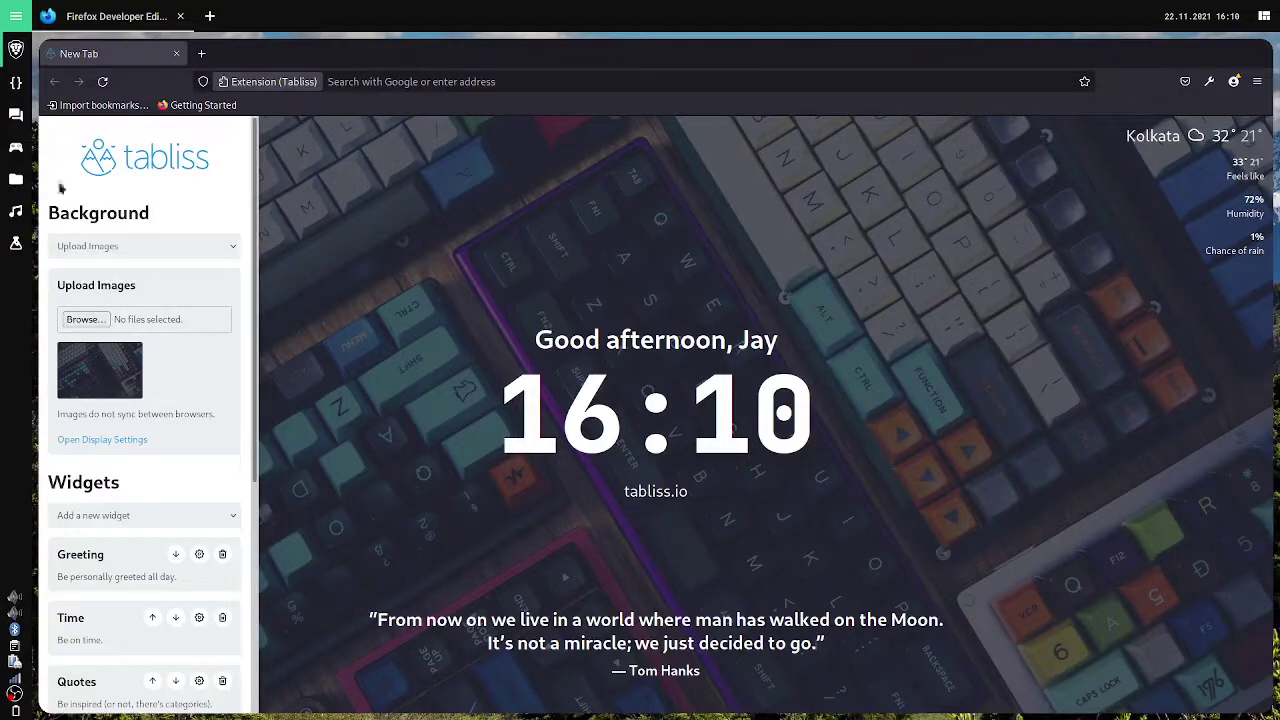
{"action": "scroll", "coordinate": [103, 509], "scroll_direction": "down", "scroll_amount": 4}
{"action": "left_click", "coordinate": [92, 460]}
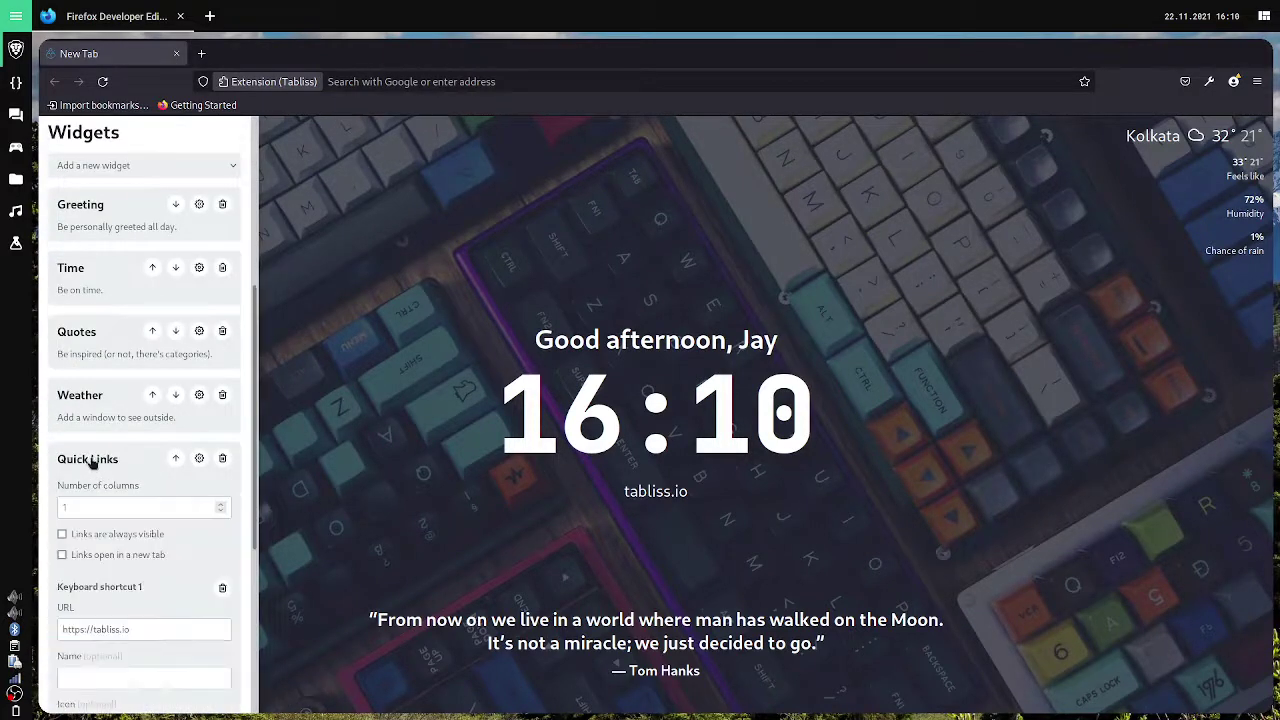
{"action": "scroll", "coordinate": [116, 588], "scroll_direction": "down", "scroll_amount": 3}
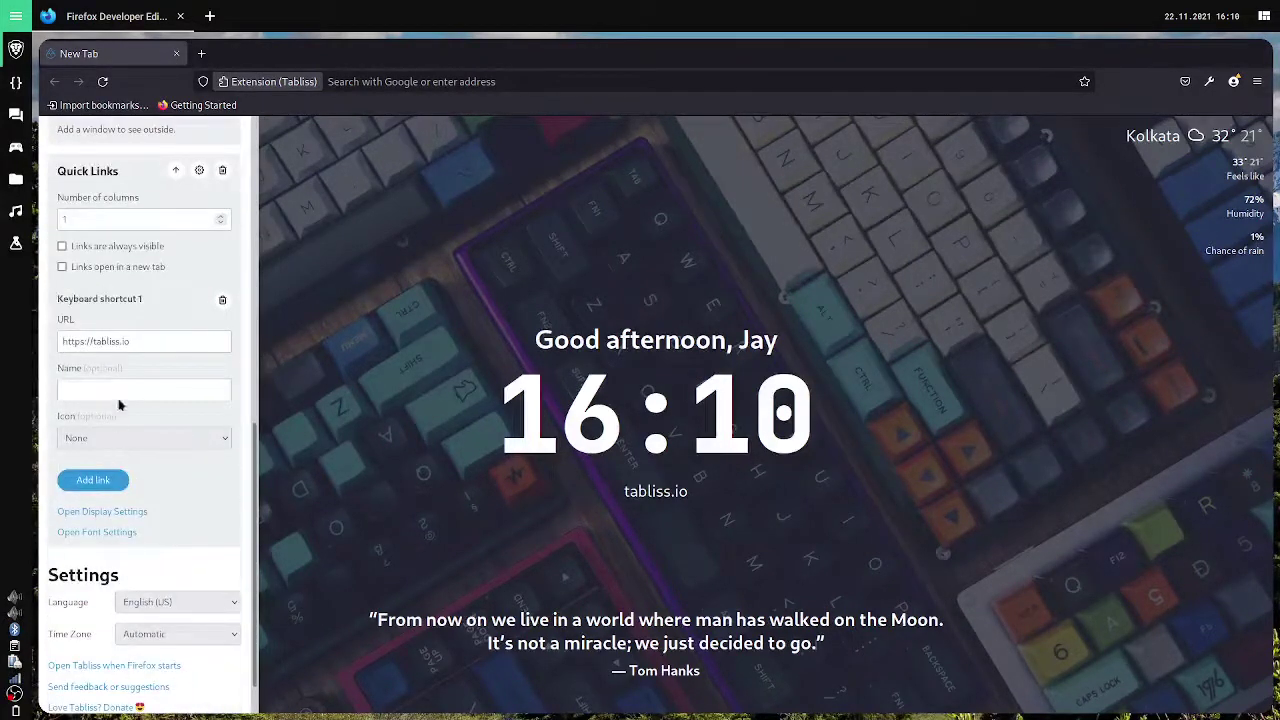
{"action": "left_click", "coordinate": [103, 345]}
{"action": "double_click", "coordinate": [103, 342]}
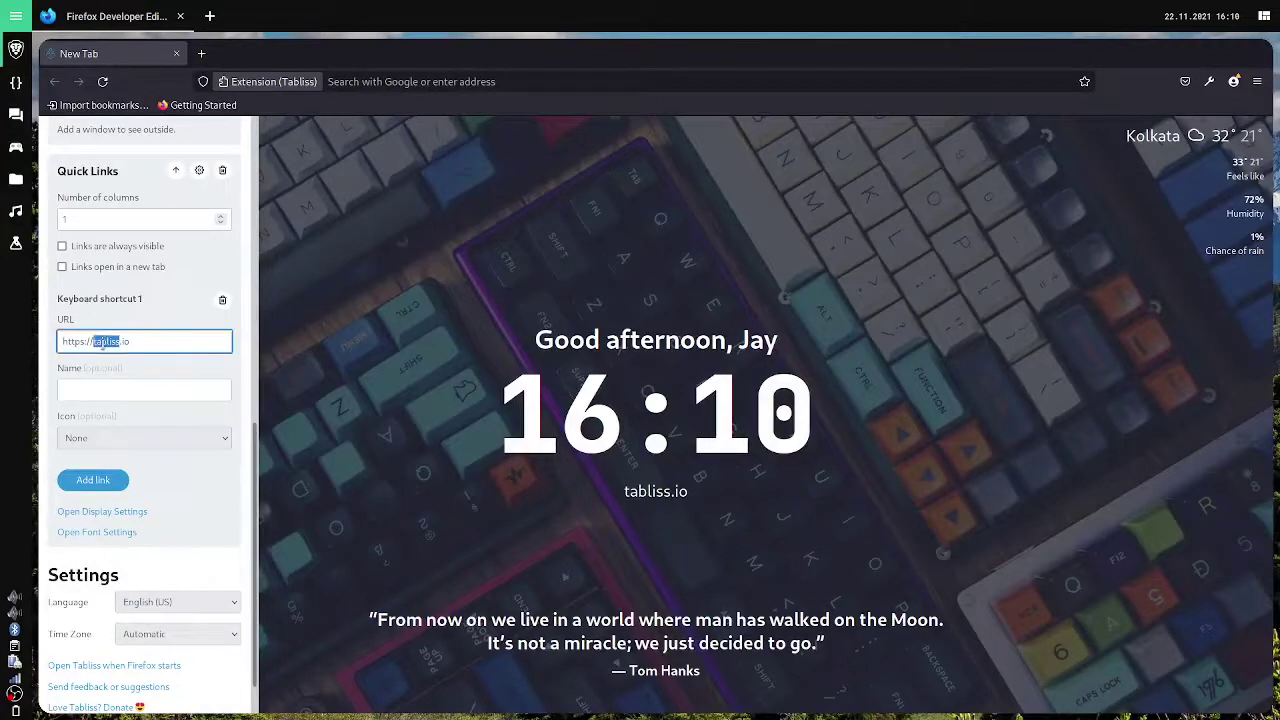
{"action": "type", "text": "youtube"}
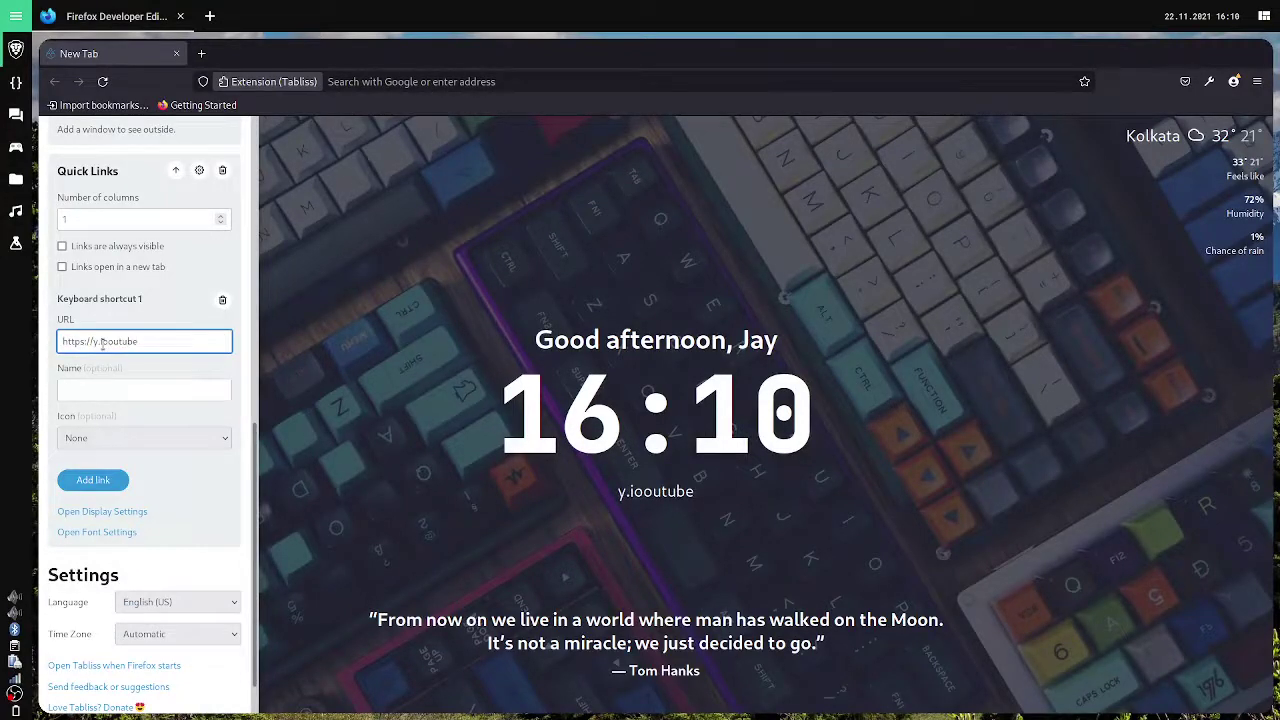
{"action": "key", "text": "BackSpace"}
{"action": "key", "text": "BackSpace"}
{"action": "key", "text": "BackSpace"}
{"action": "key", "text": "BackSpace"}
{"action": "key", "text": "BackSpace"}
{"action": "key", "text": "BackSpace"}
{"action": "key", "text": "BackSpace"}
{"action": "key", "text": "BackSpace"}
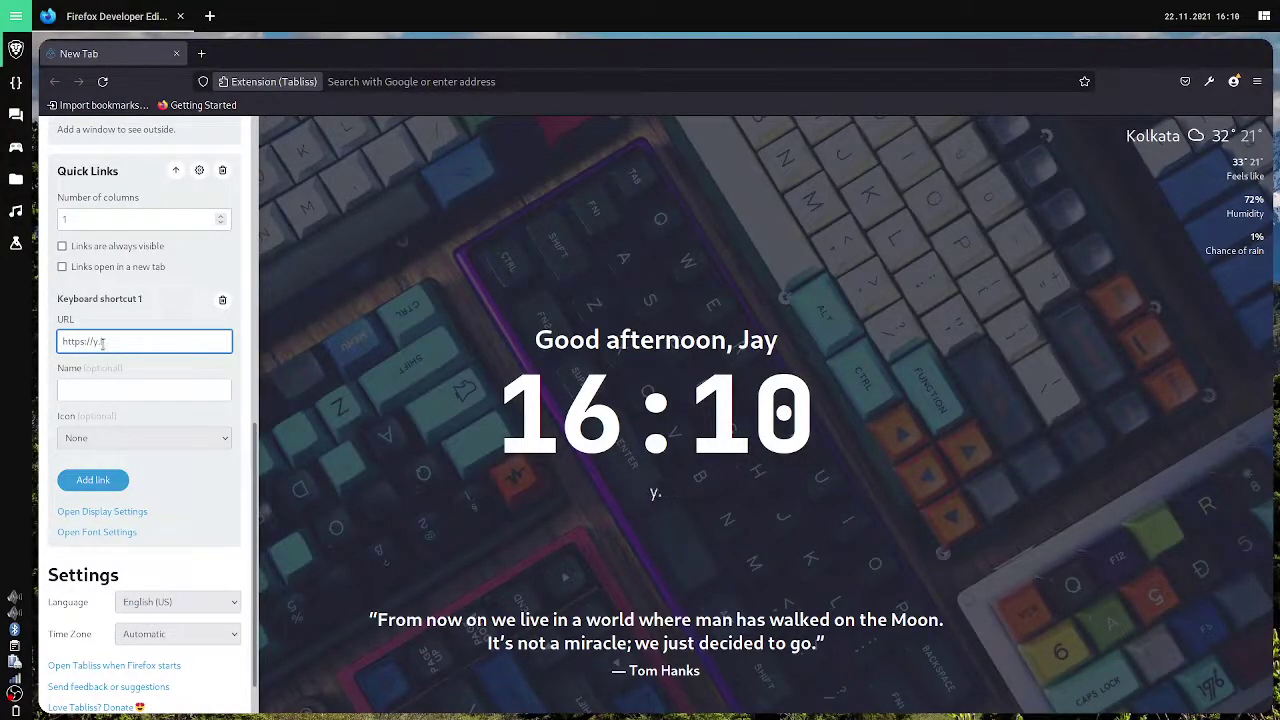
{"action": "type", "text": "outube.com"}
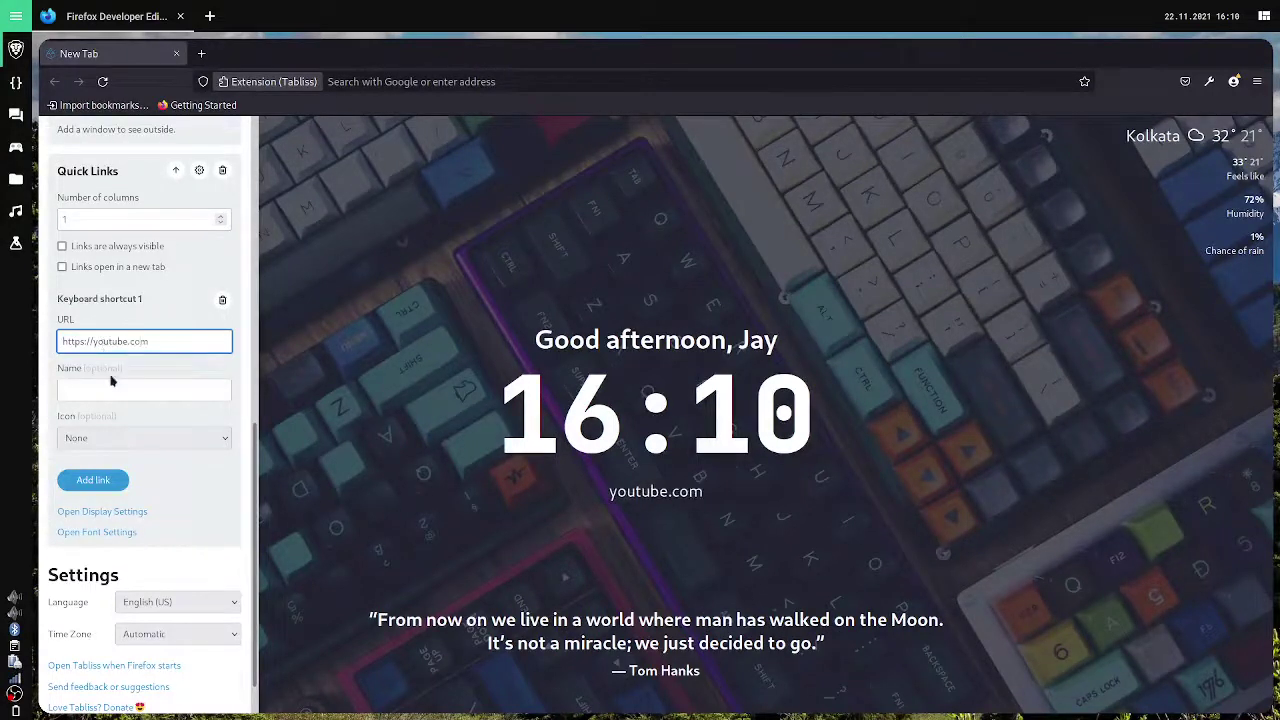
Name the first link YouTube with the youtube icon, then add a second link entry
{"action": "left_click", "coordinate": [111, 389]}
{"action": "type", "text": "Yout"}
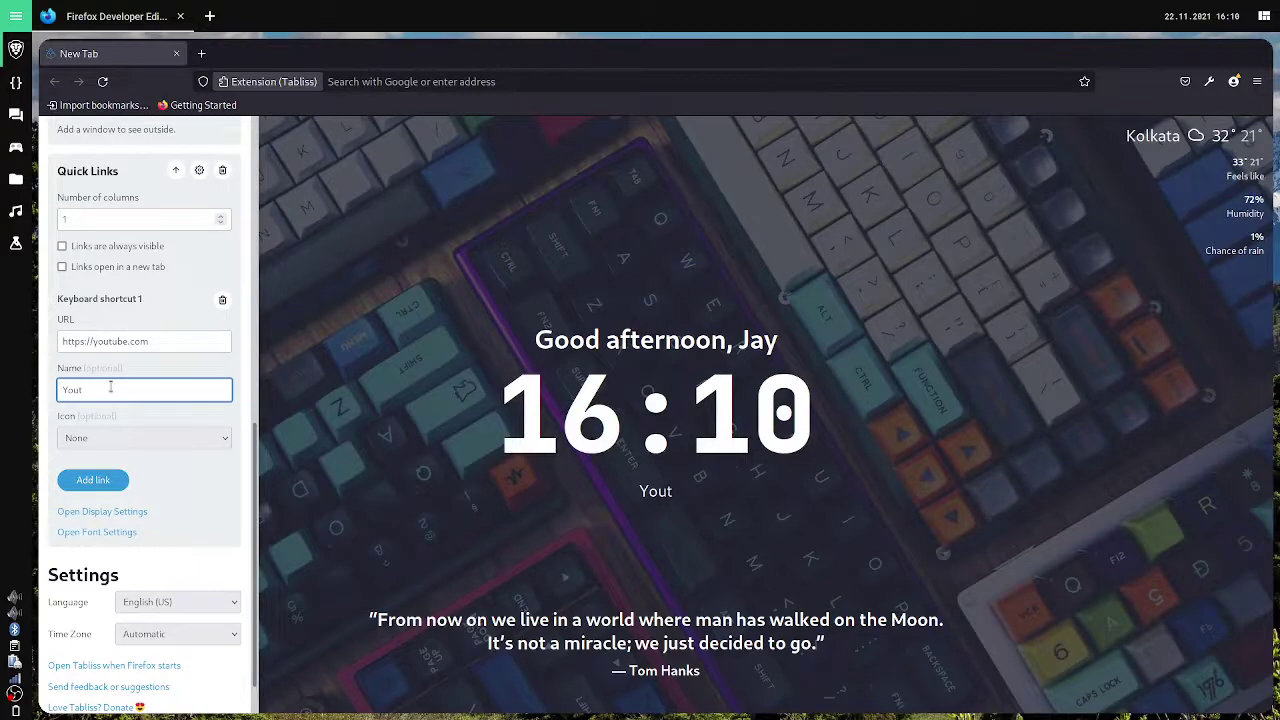
{"action": "key", "text": "BackSpace"}
{"action": "type", "text": "Tube"}
{"action": "left_click", "coordinate": [110, 438]}
{"action": "scroll", "coordinate": [114, 400], "scroll_direction": "down", "scroll_amount": 15}
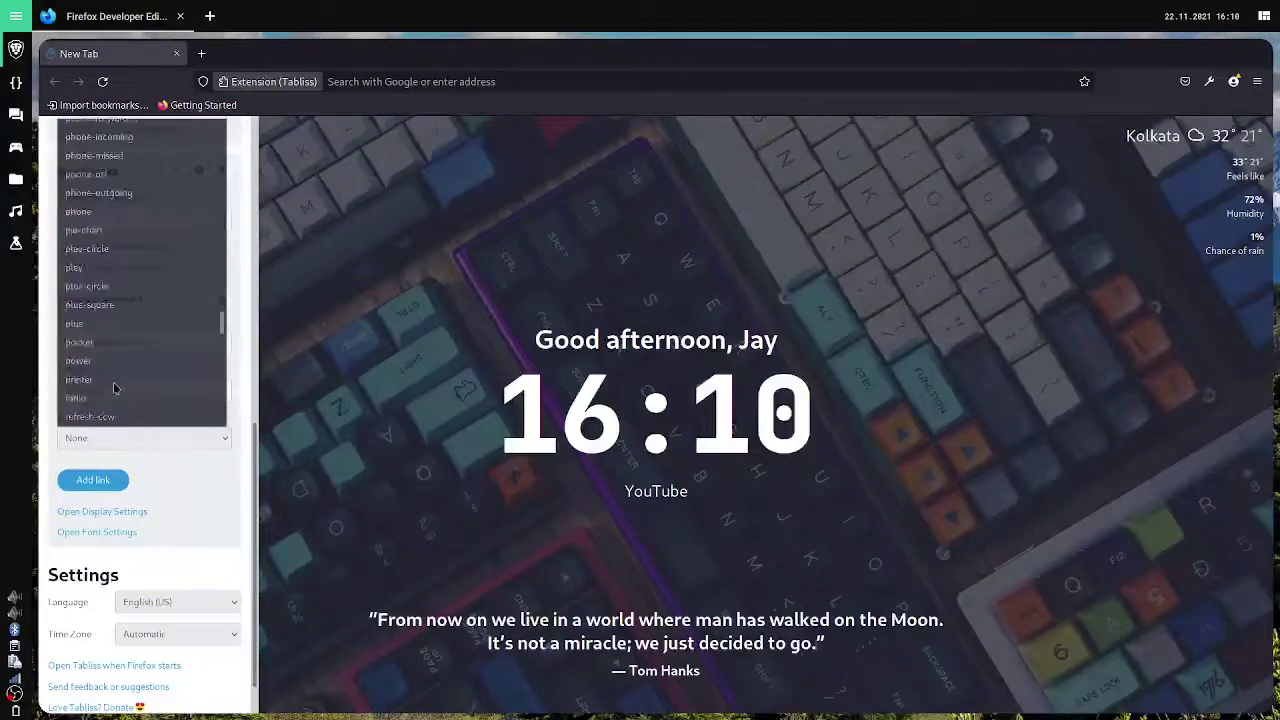
{"action": "scroll", "coordinate": [114, 388], "scroll_direction": "down", "scroll_amount": 10}
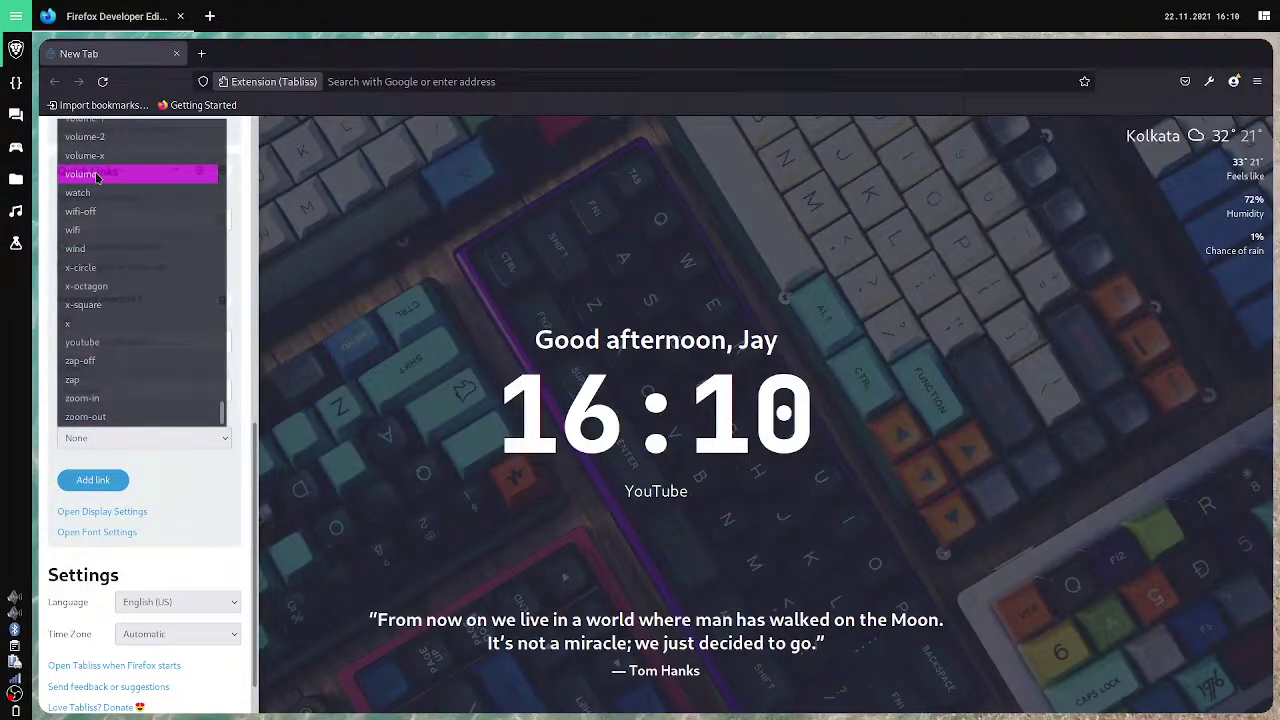
{"action": "left_click", "coordinate": [98, 342]}
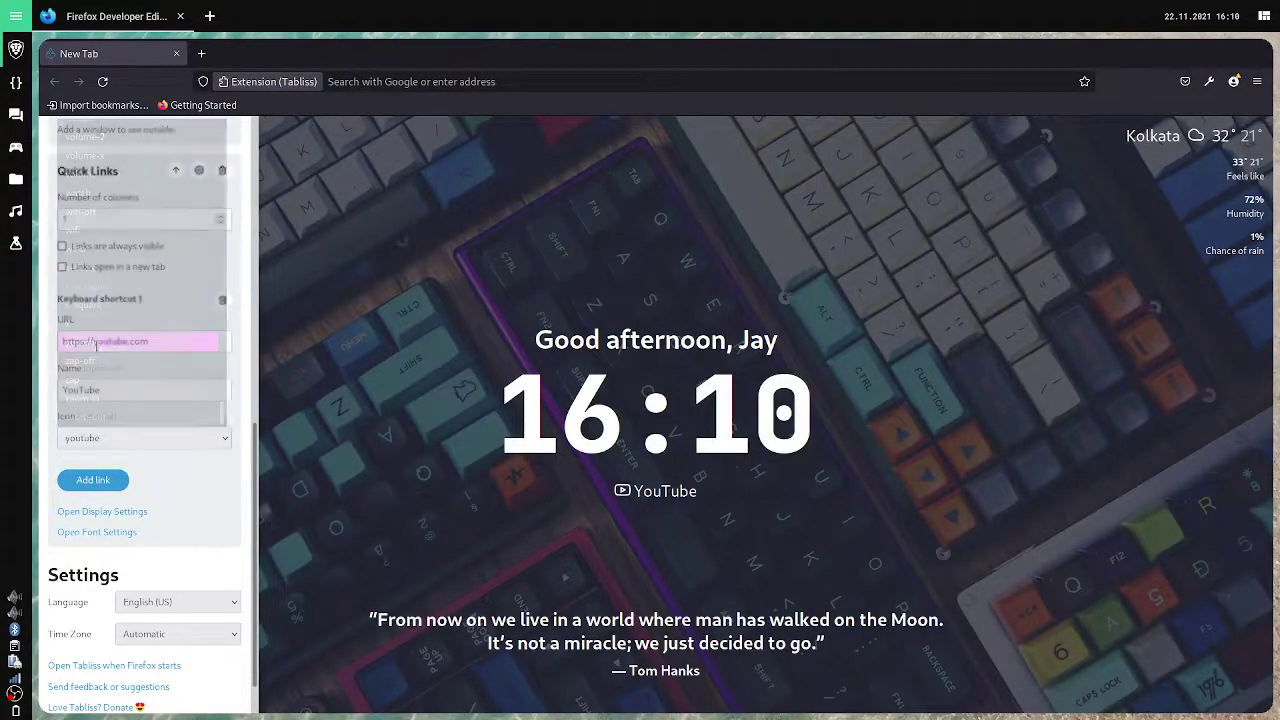
{"action": "left_click", "coordinate": [113, 479]}
{"action": "left_click", "coordinate": [116, 517]}
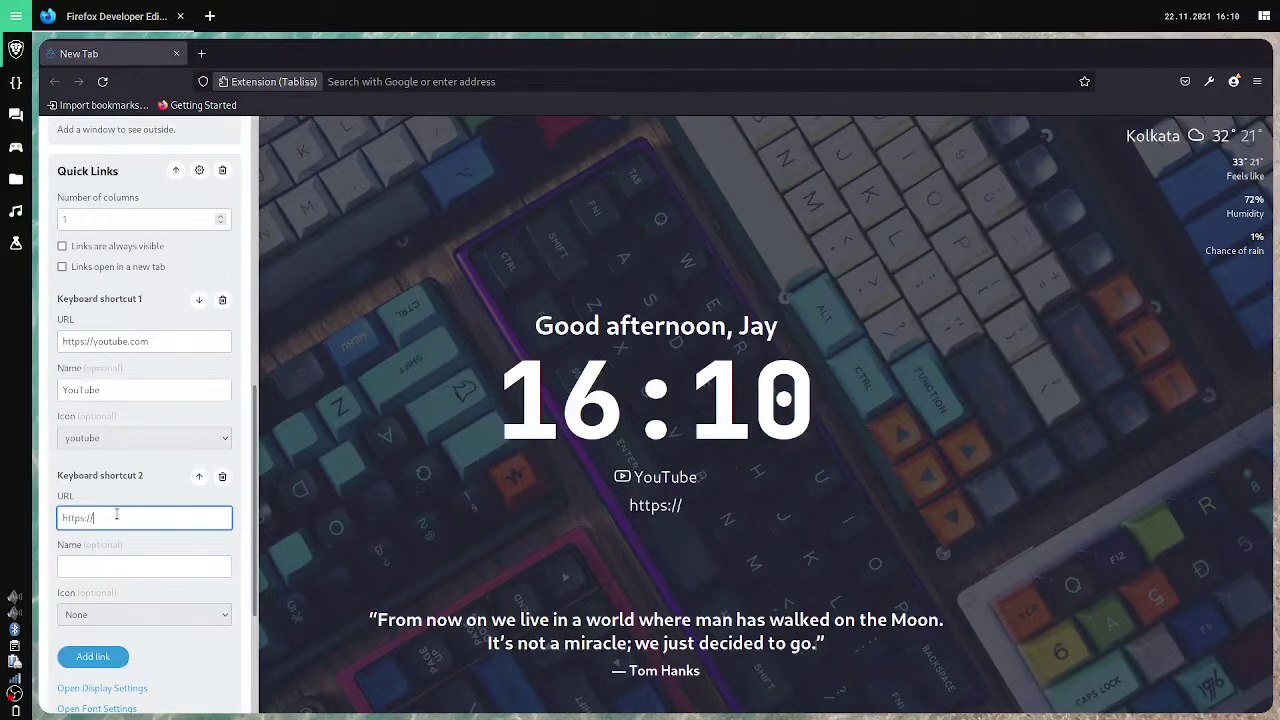
{"action": "type", "text": "discord.com/"}
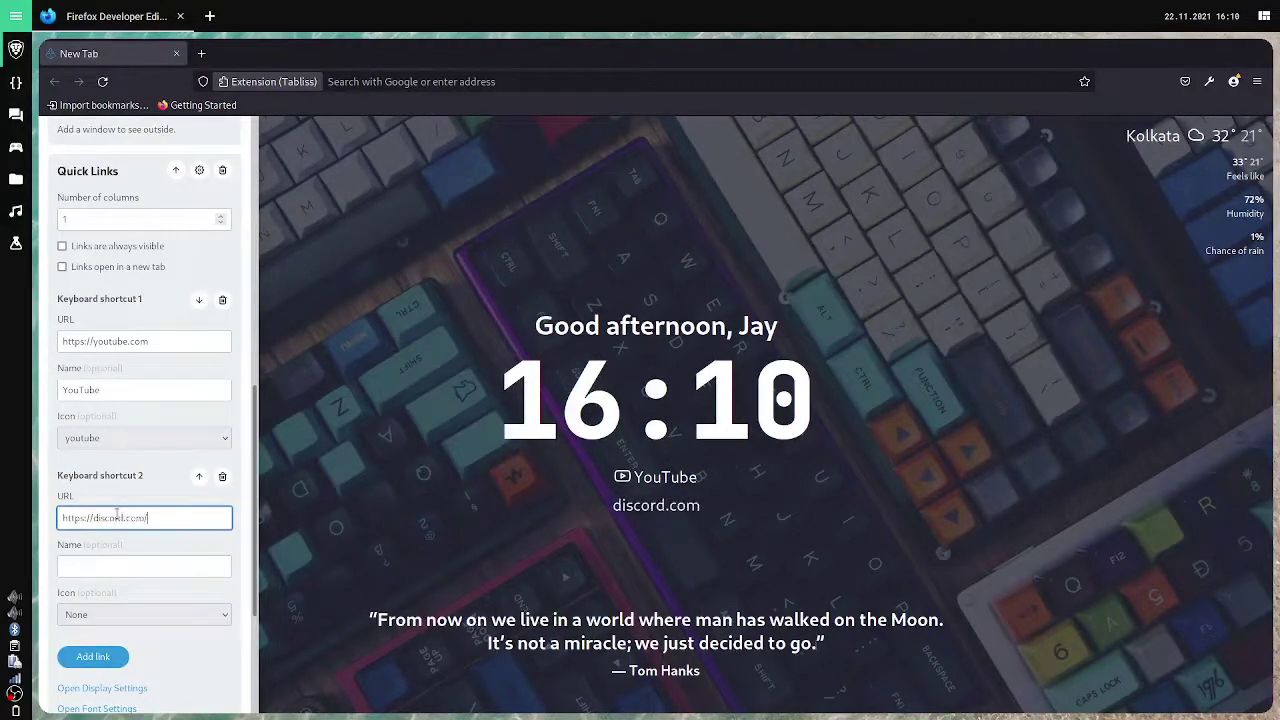
{"action": "type", "text": "channels/@me"}
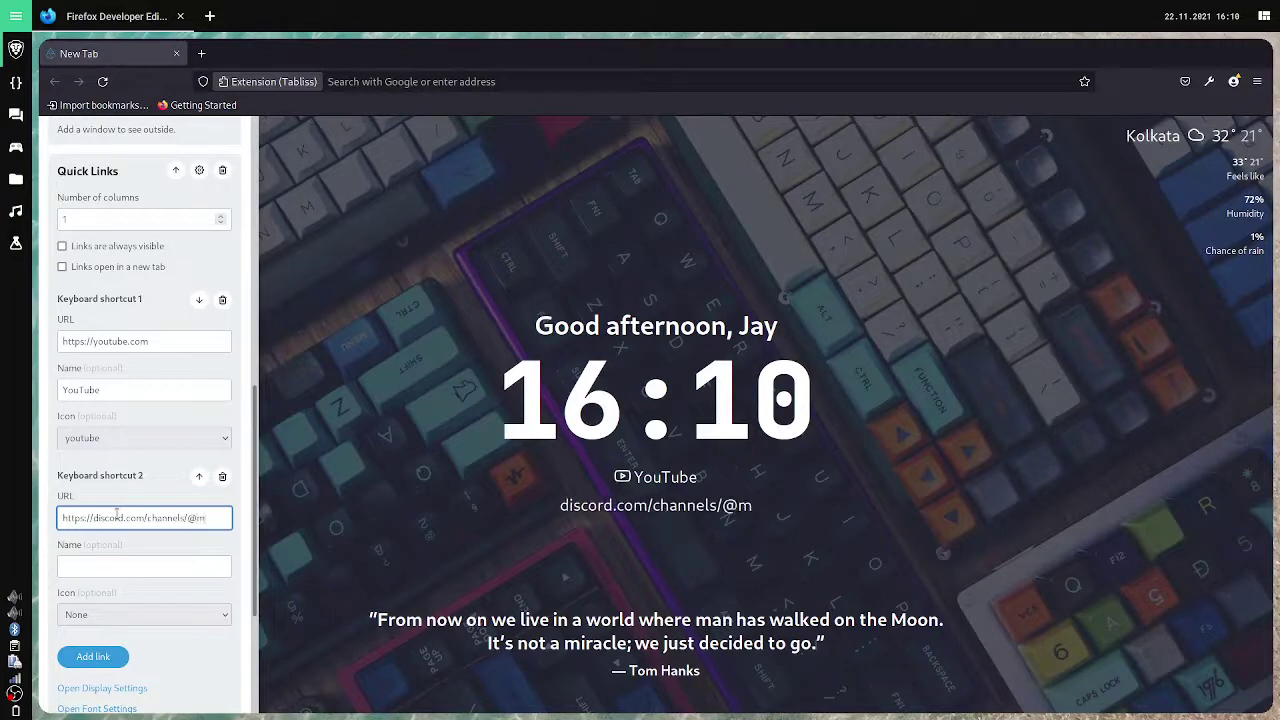
{"action": "key", "text": "BackSpace"}
{"action": "type", "text": "e"}
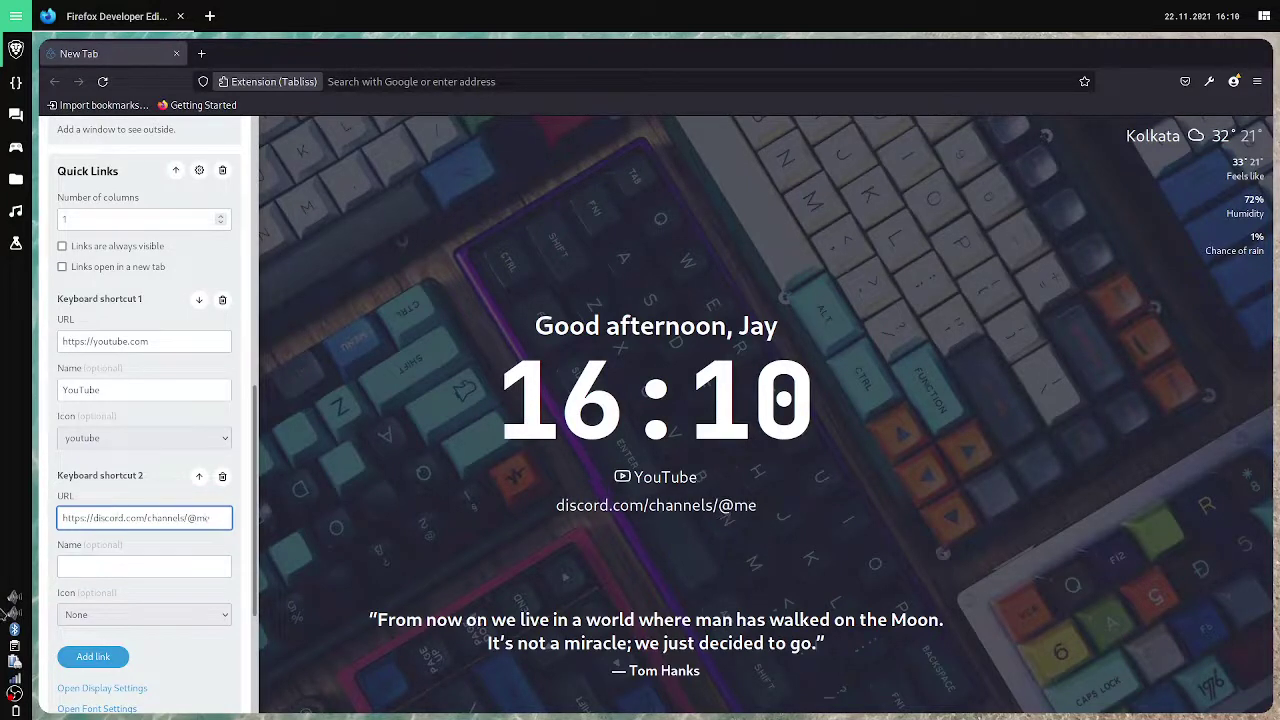
{"action": "left_click", "coordinate": [80, 567]}
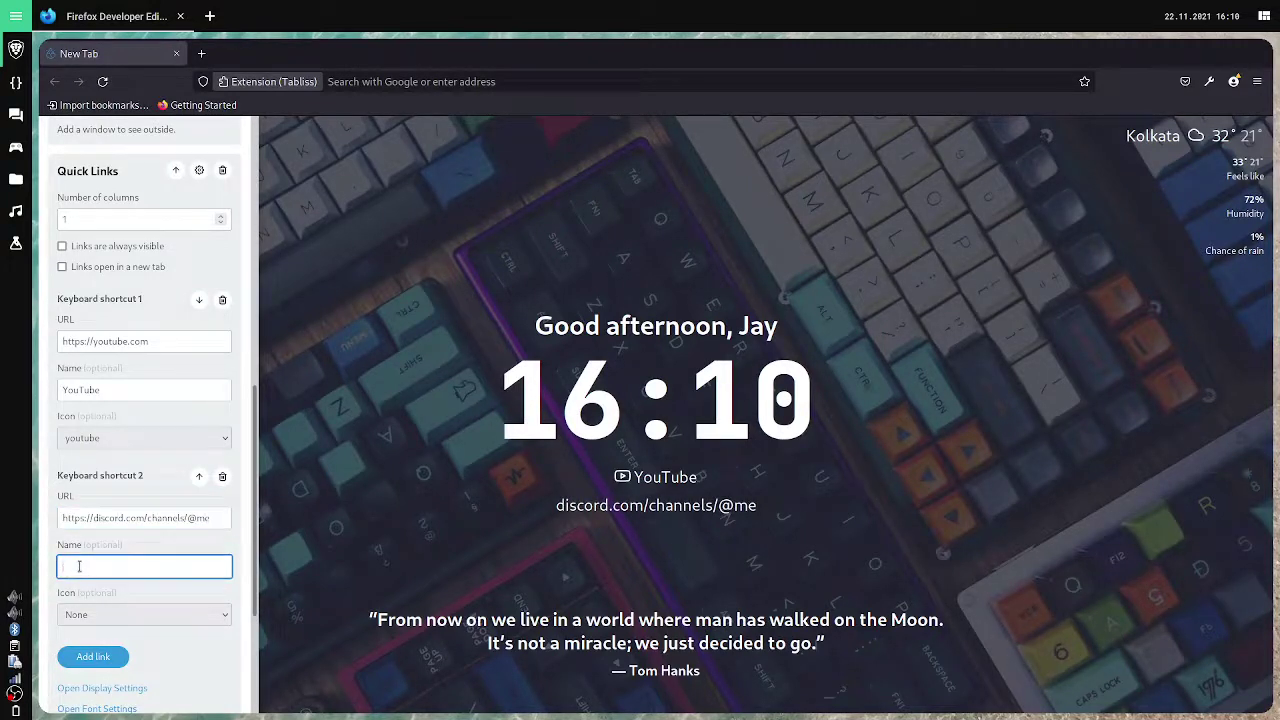
{"action": "type", "text": "Discord"}
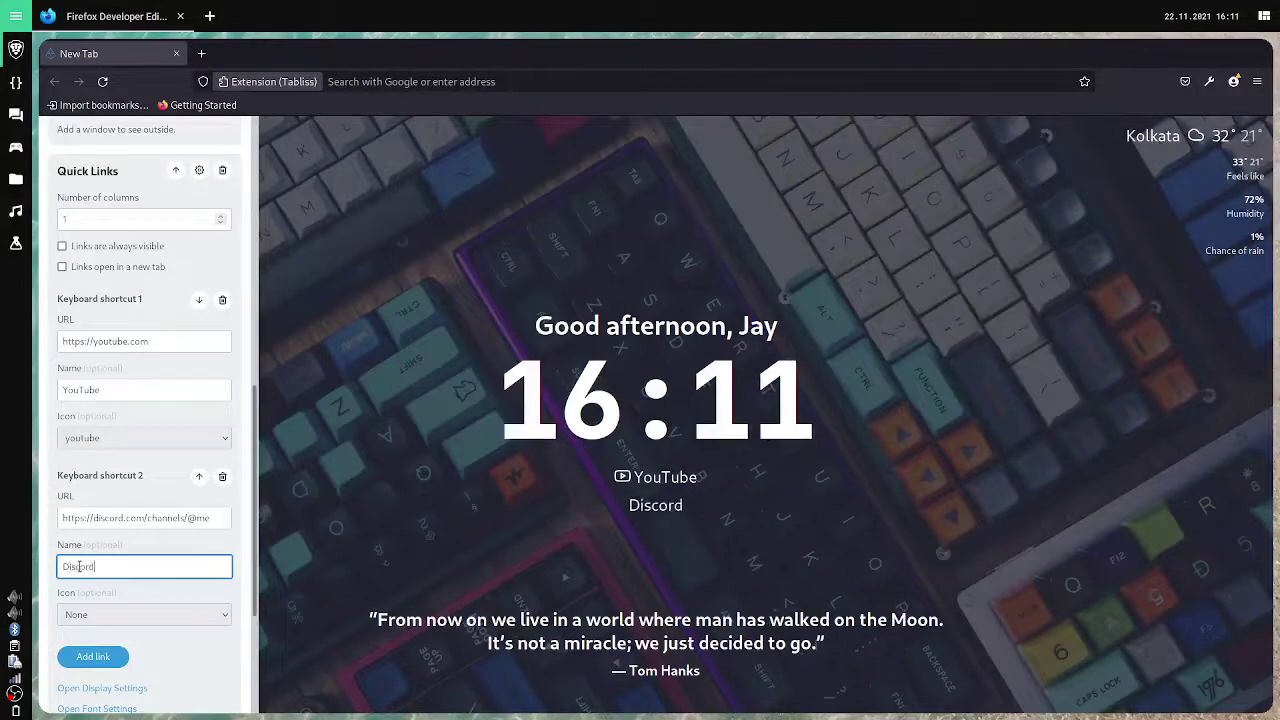
{"action": "left_click", "coordinate": [115, 610]}
{"action": "scroll", "coordinate": [108, 476], "scroll_direction": "down", "scroll_amount": 5}
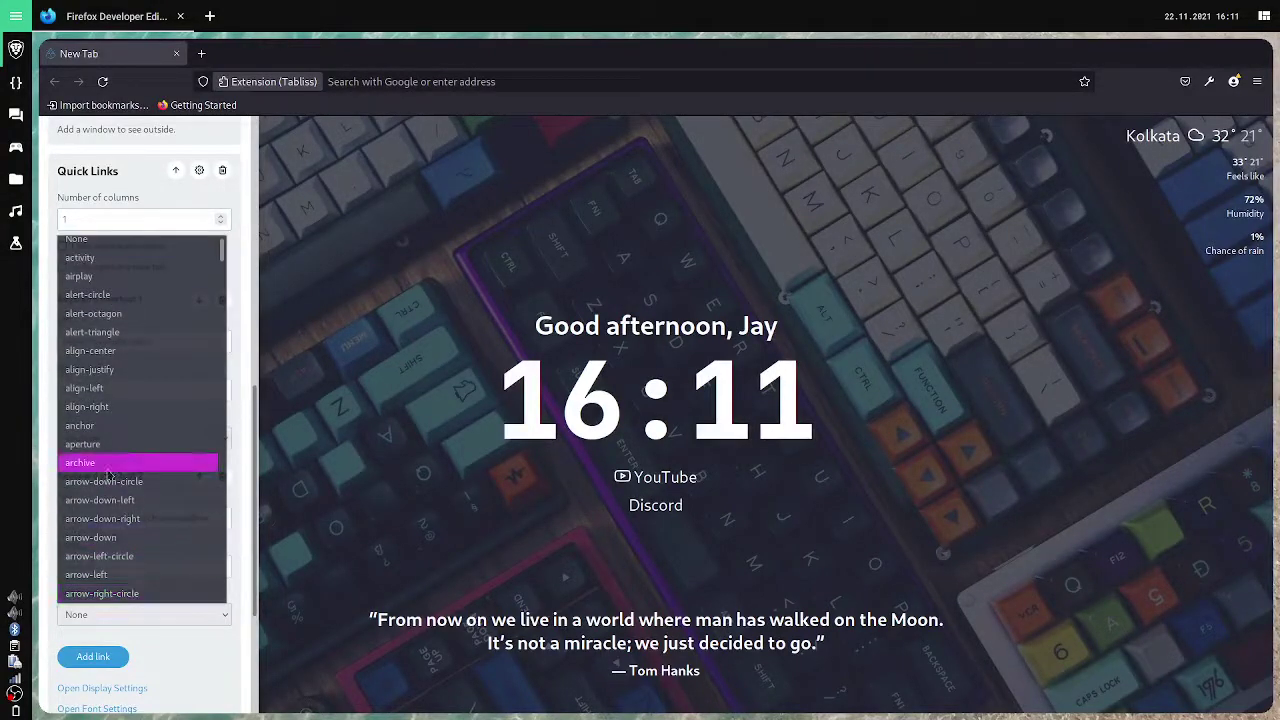
{"action": "scroll", "coordinate": [108, 476], "scroll_direction": "down", "scroll_amount": 10}
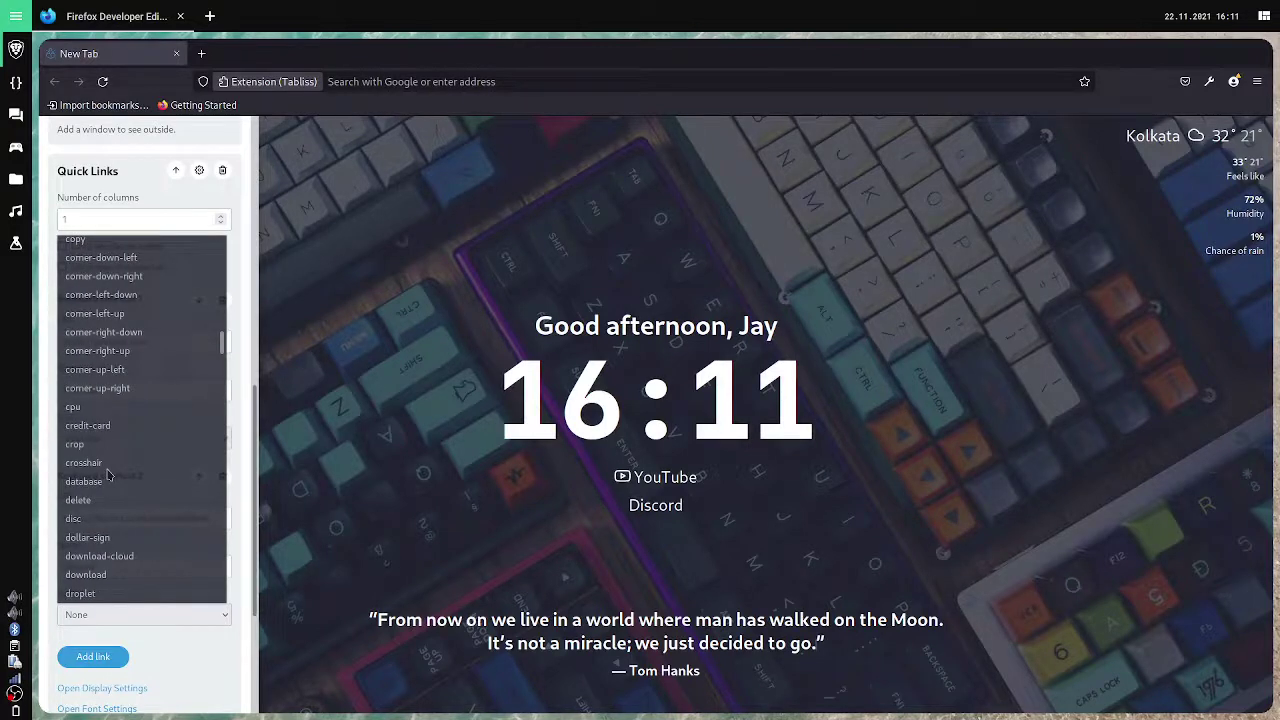
{"action": "scroll", "coordinate": [108, 478], "scroll_direction": "down", "scroll_amount": 2}
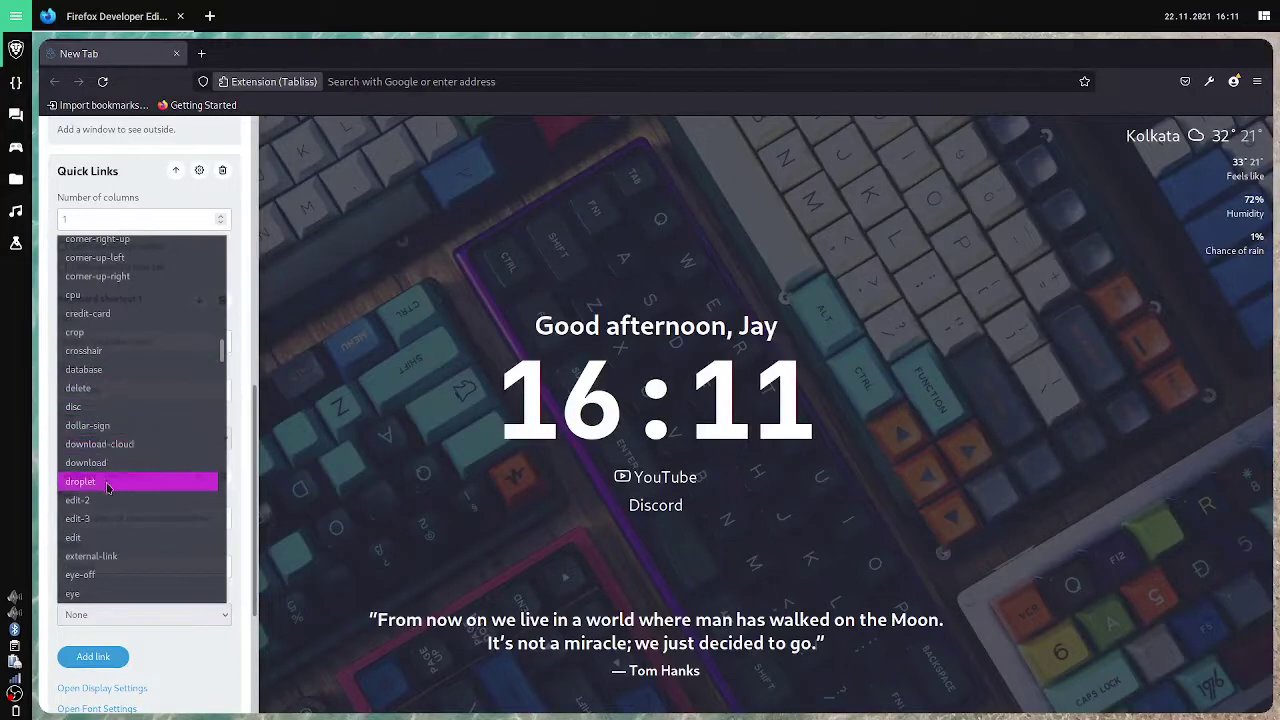
{"action": "left_click", "coordinate": [72, 407]}
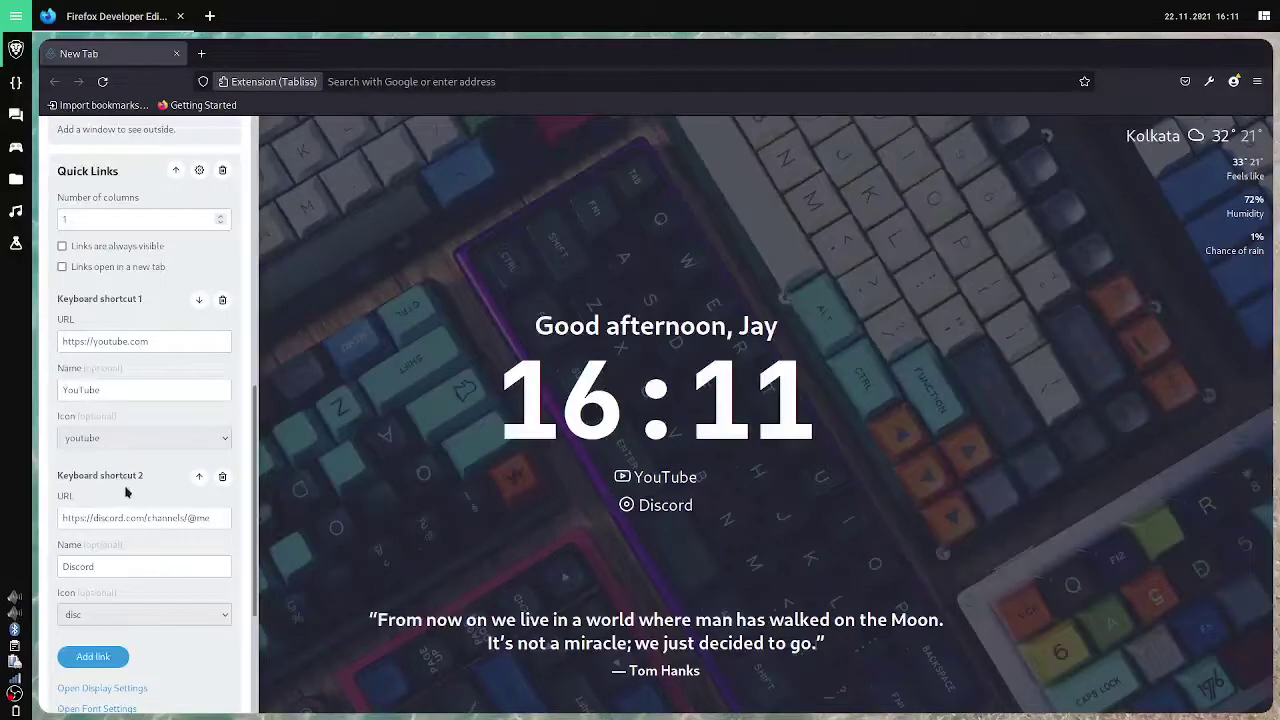
Add a third link to github.com/Calinix-Team named Calinix Github with the github icon
{"action": "left_click", "coordinate": [95, 657]}
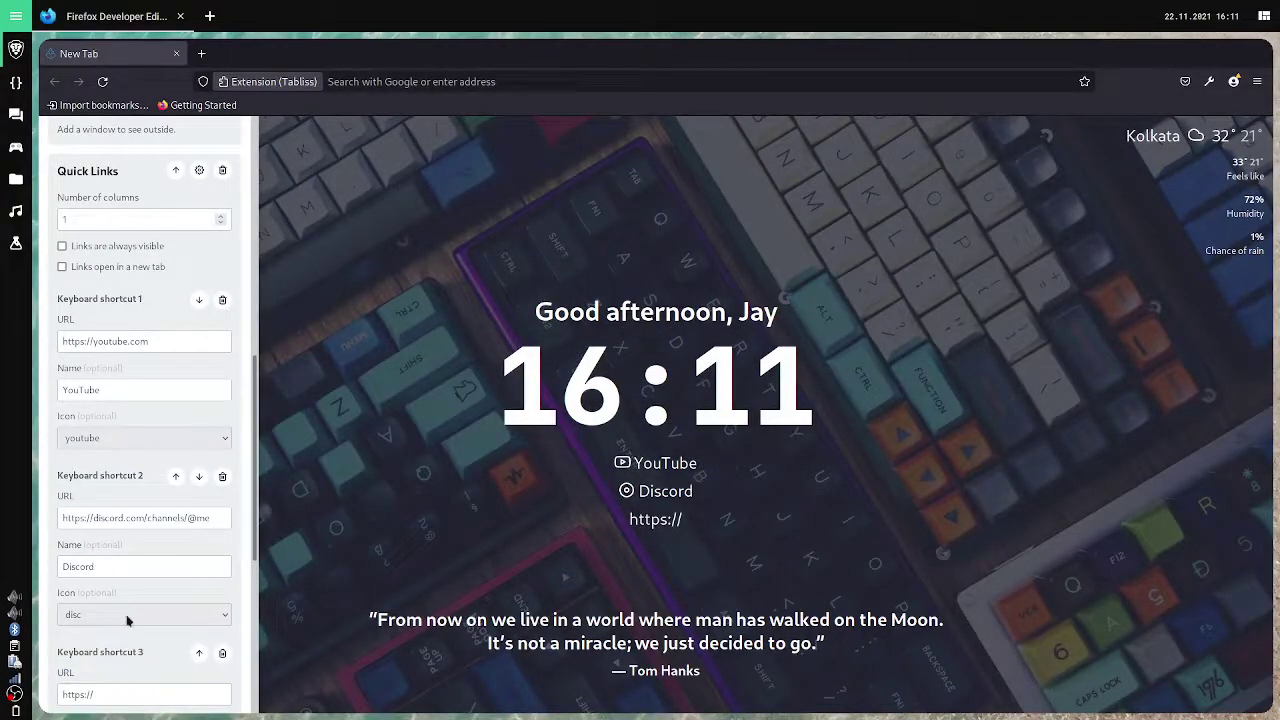
{"action": "left_click", "coordinate": [95, 694]}
{"action": "type", "text": "gith"}
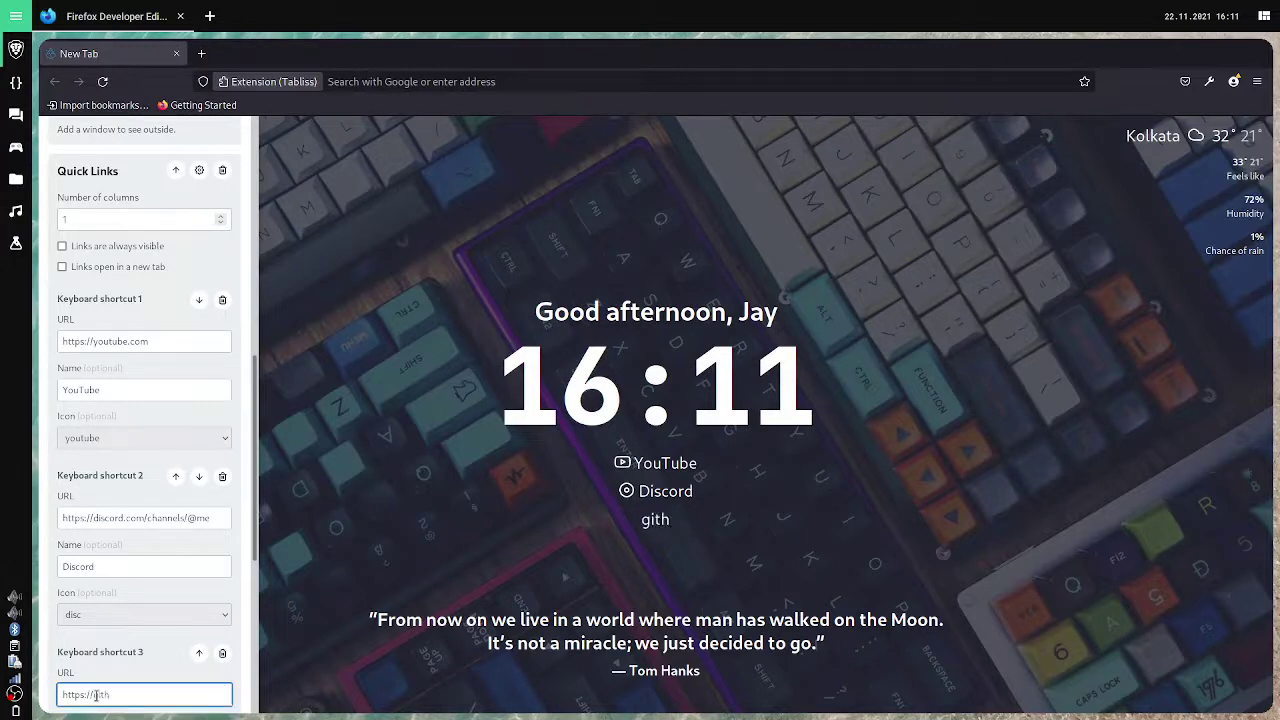
{"action": "type", "text": "ub.com/C"}
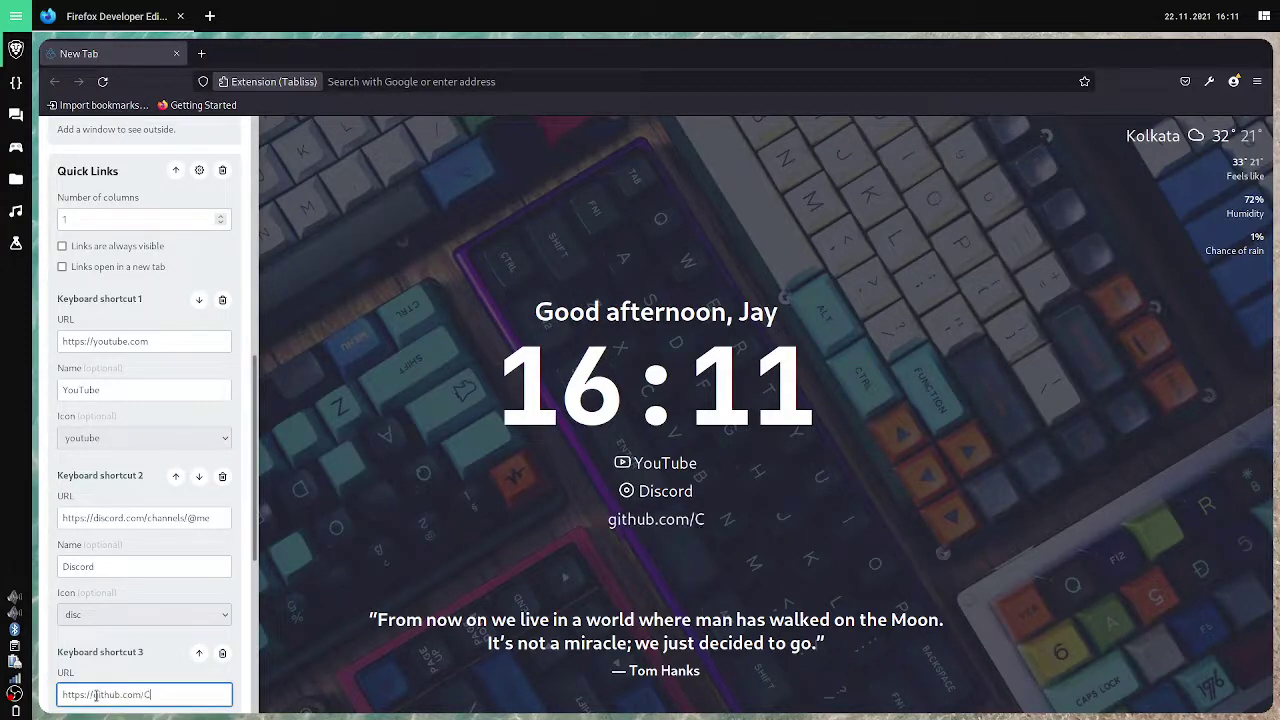
{"action": "type", "text": "alinix-Team"}
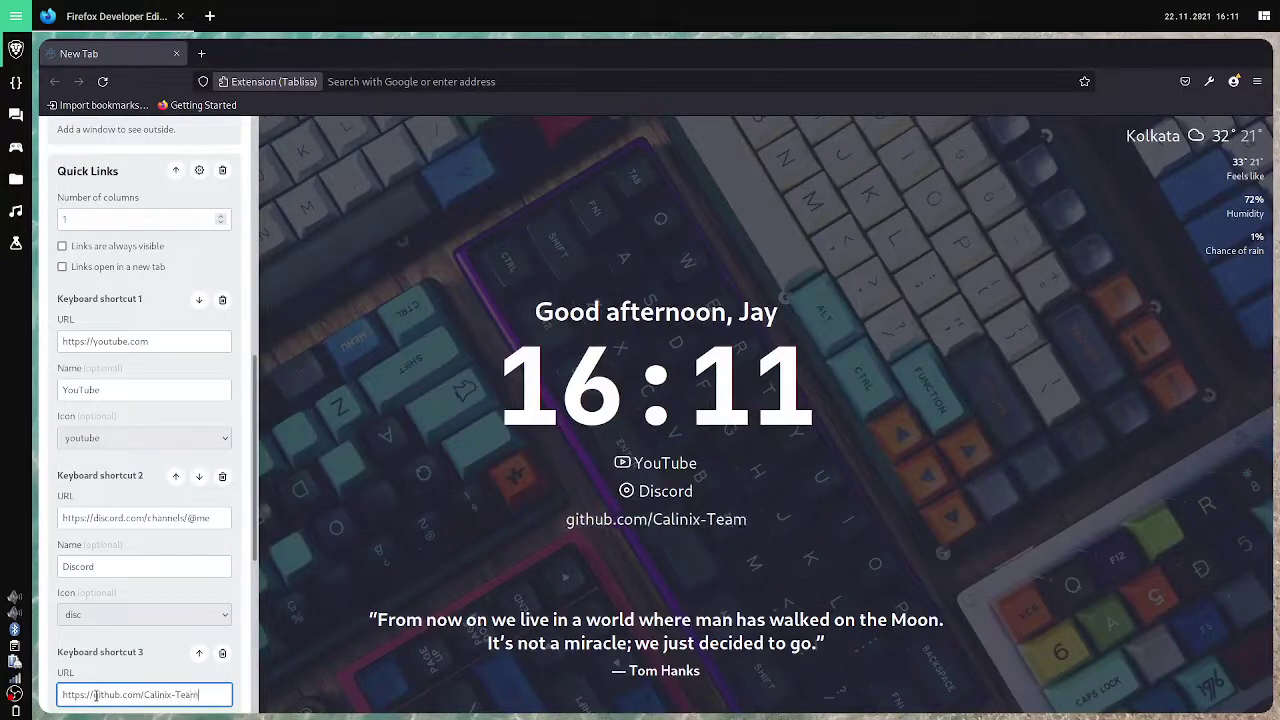
{"action": "scroll", "coordinate": [94, 627], "scroll_direction": "down", "scroll_amount": 5}
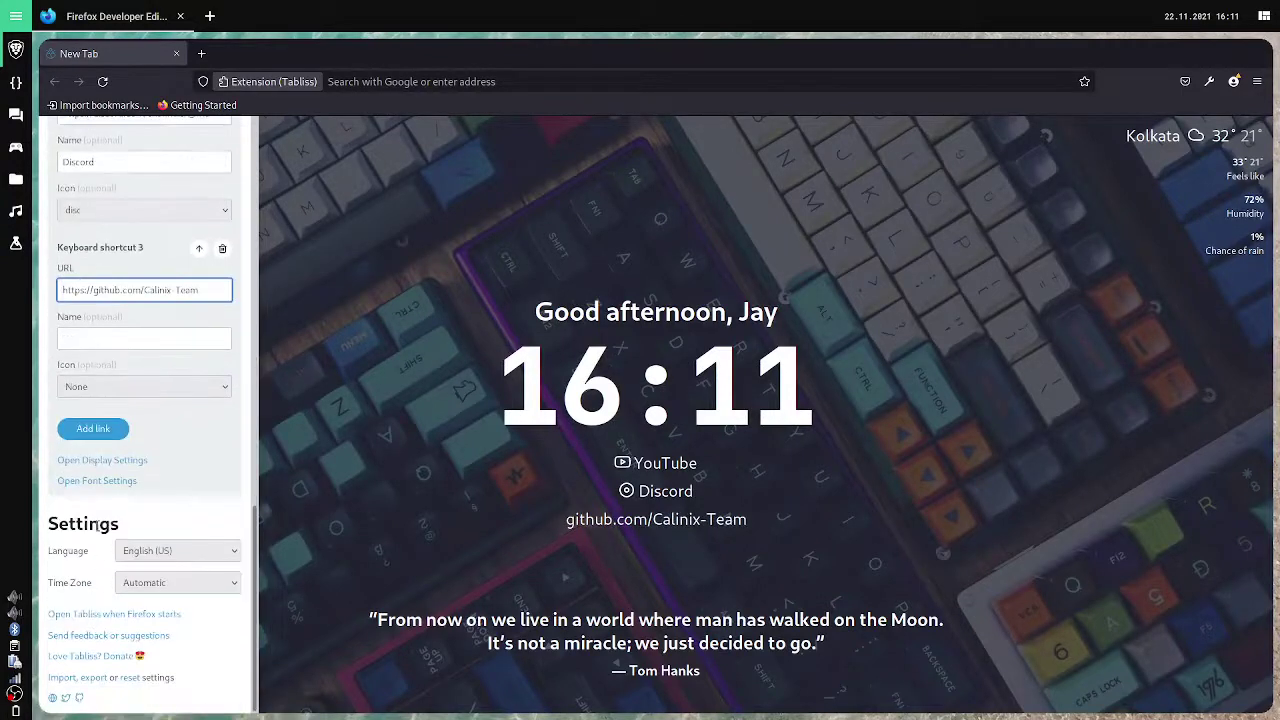
{"action": "left_click", "coordinate": [68, 339]}
{"action": "type", "text": "C"}
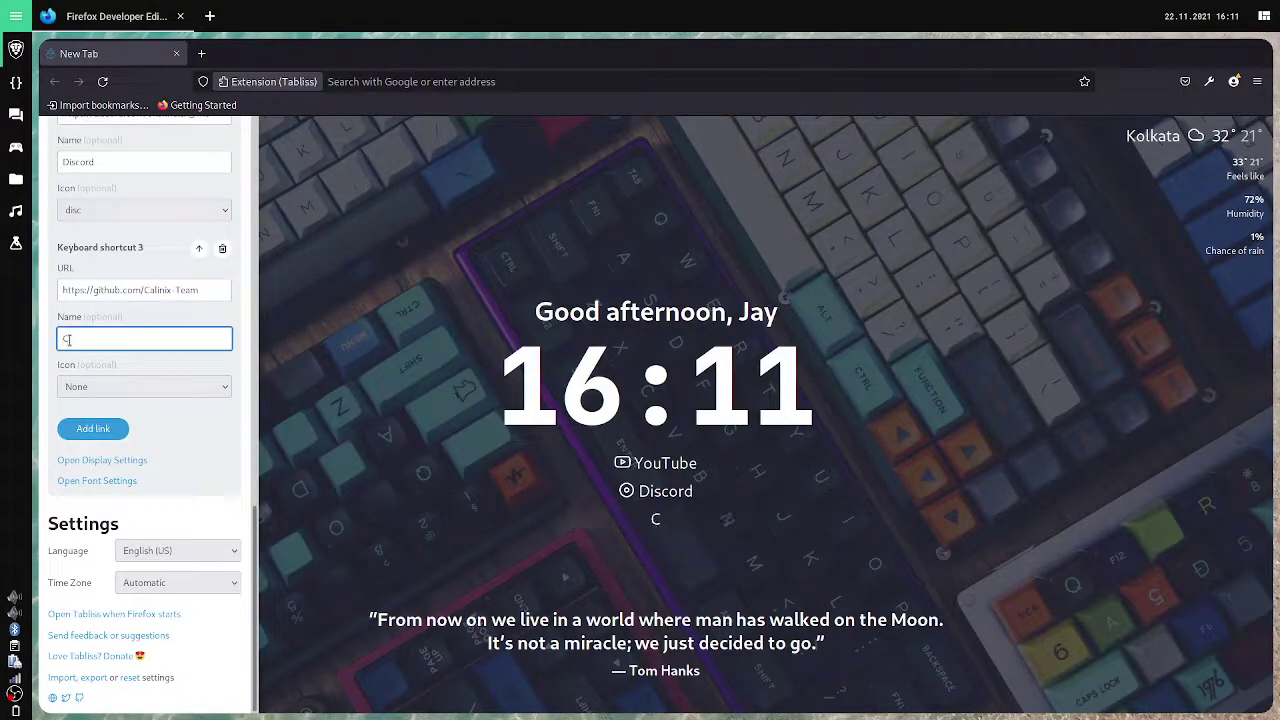
{"action": "type", "text": "alinix Github"}
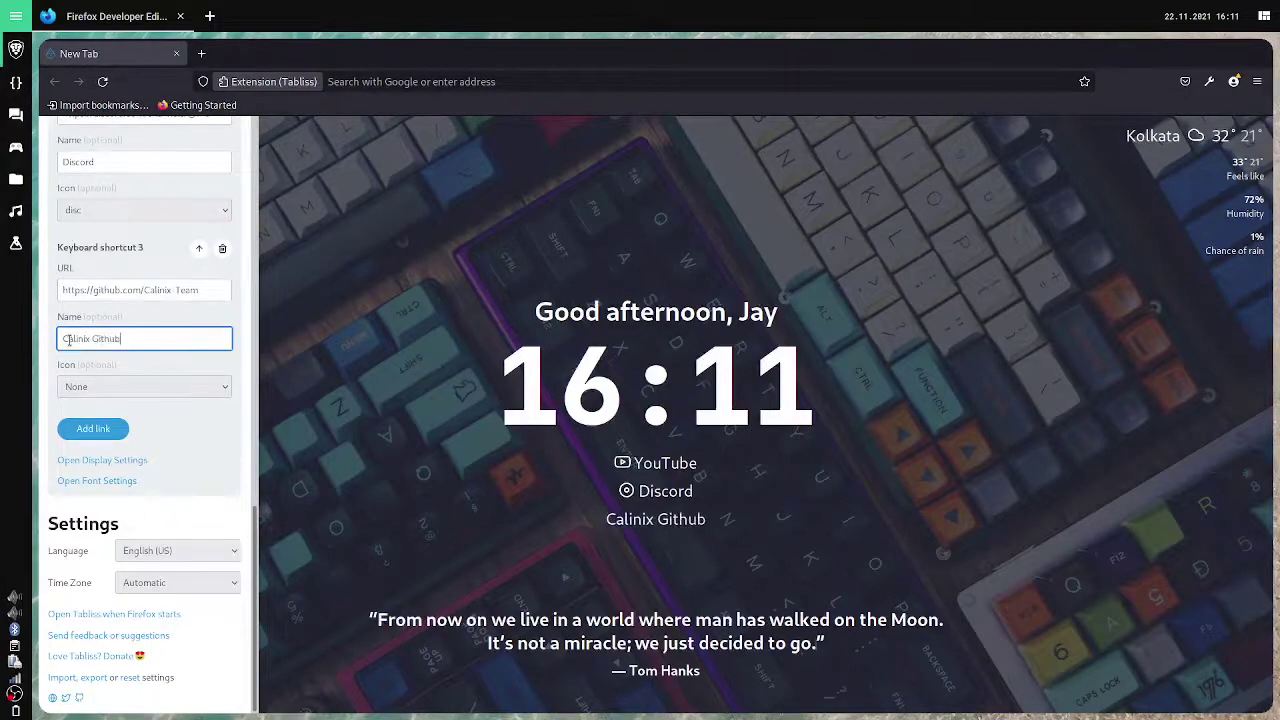
{"action": "left_click", "coordinate": [93, 386]}
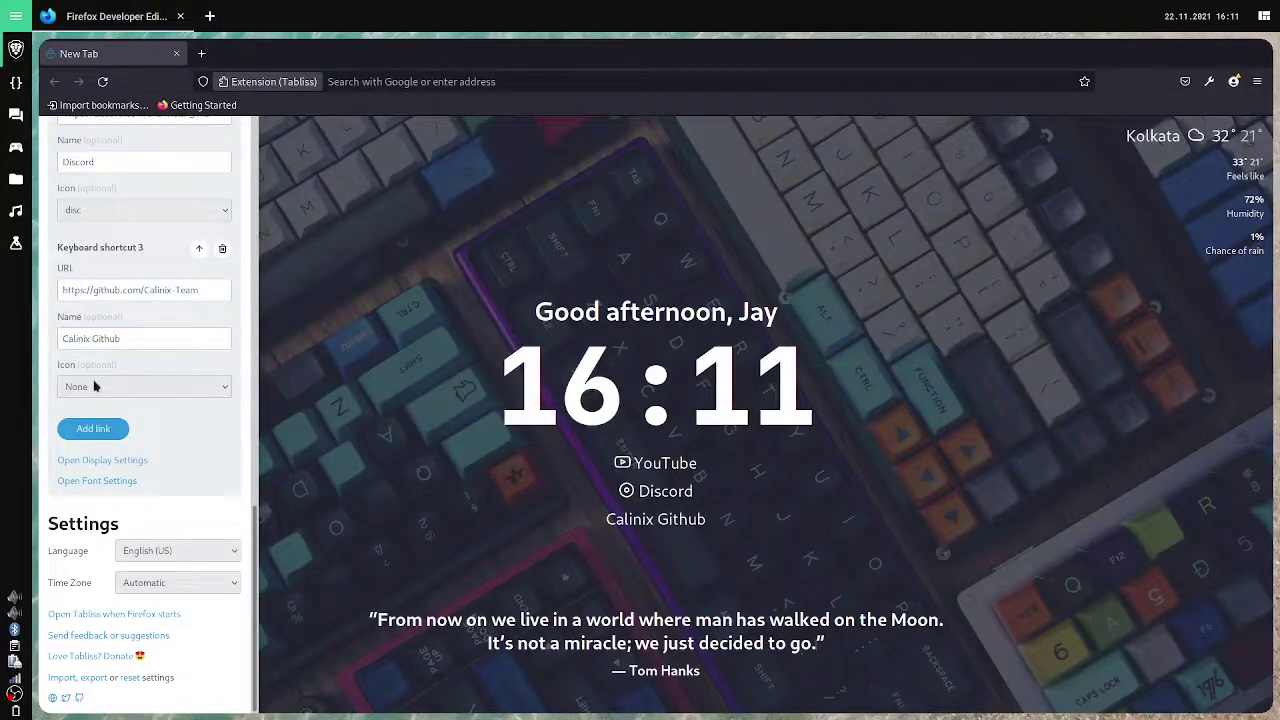
{"action": "scroll", "coordinate": [98, 464], "scroll_direction": "down", "scroll_amount": 20}
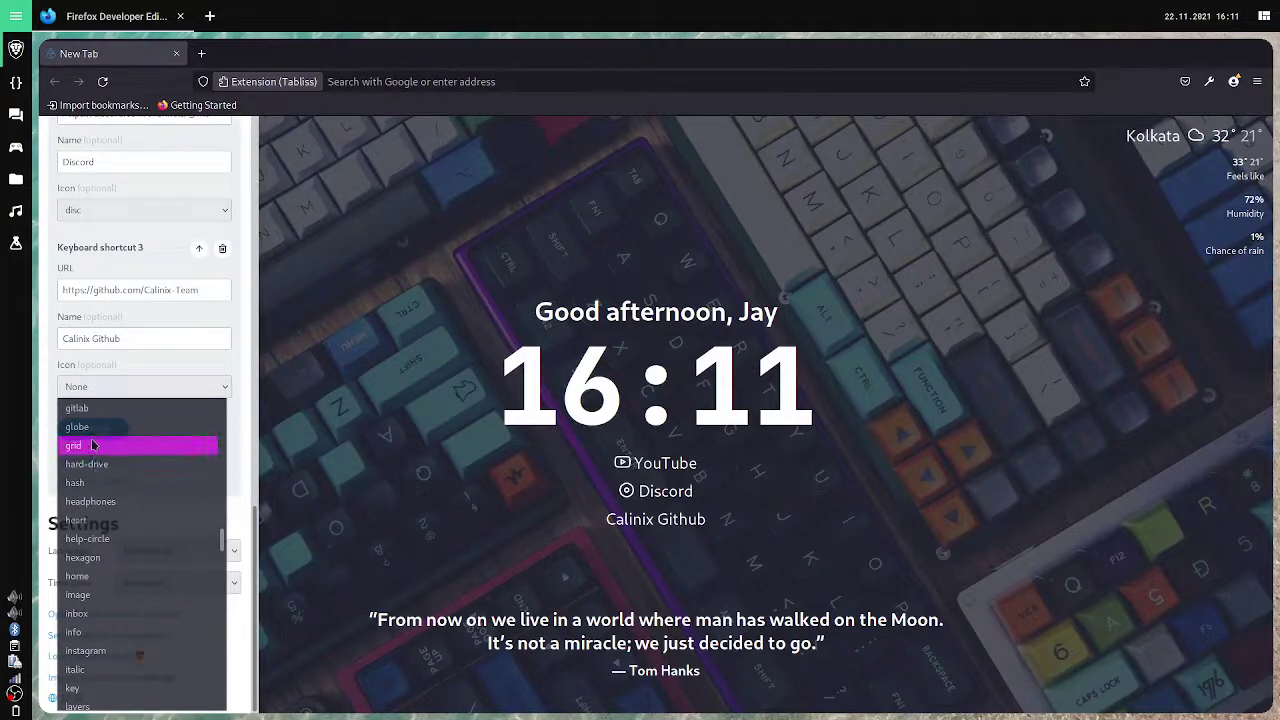
{"action": "scroll", "coordinate": [72, 613], "scroll_direction": "up", "scroll_amount": 4}
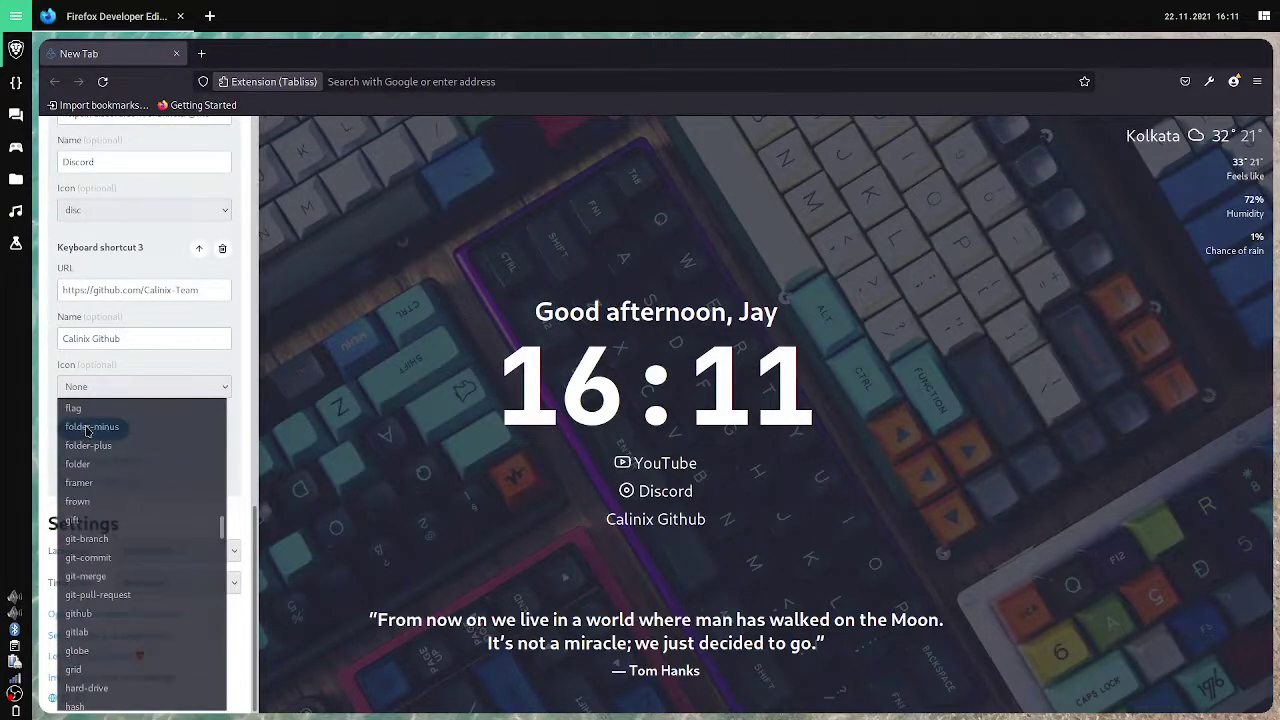
{"action": "left_click", "coordinate": [76, 614]}
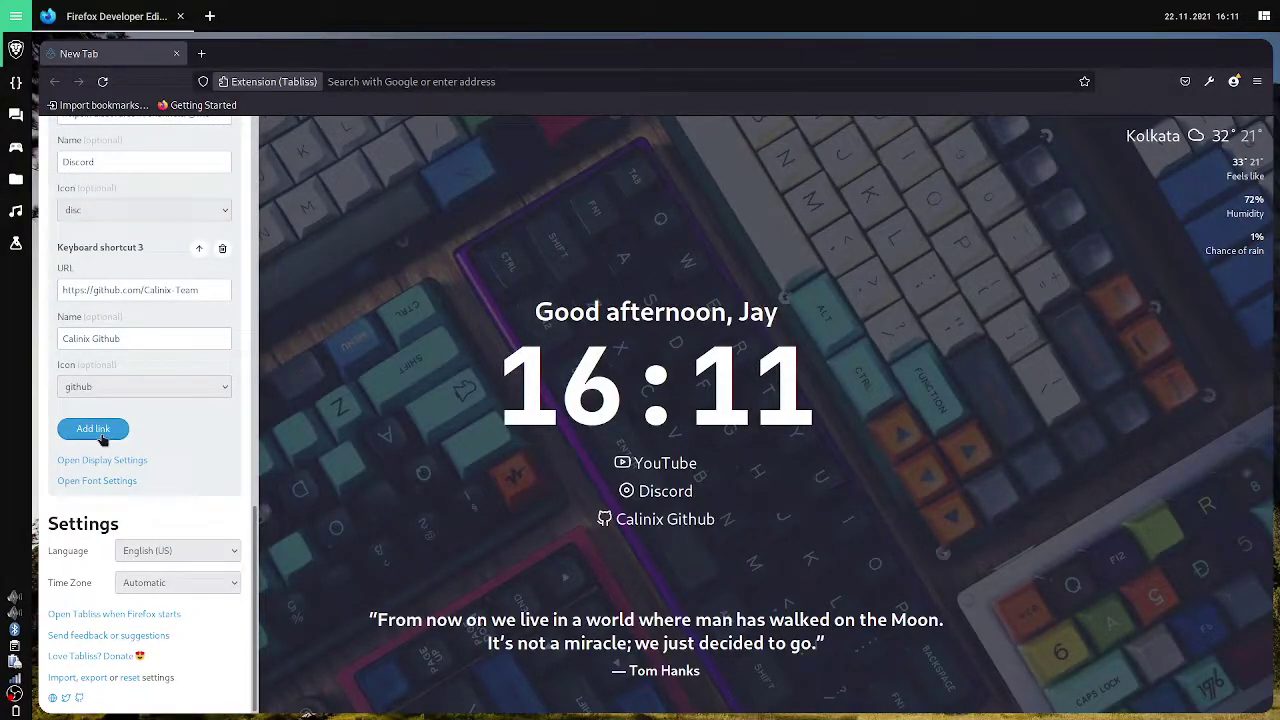
Add a fourth link named Github to the user's GitHub profile with the github icon, then close settings
{"action": "left_click", "coordinate": [93, 429]}
{"action": "left_click", "coordinate": [121, 462]}
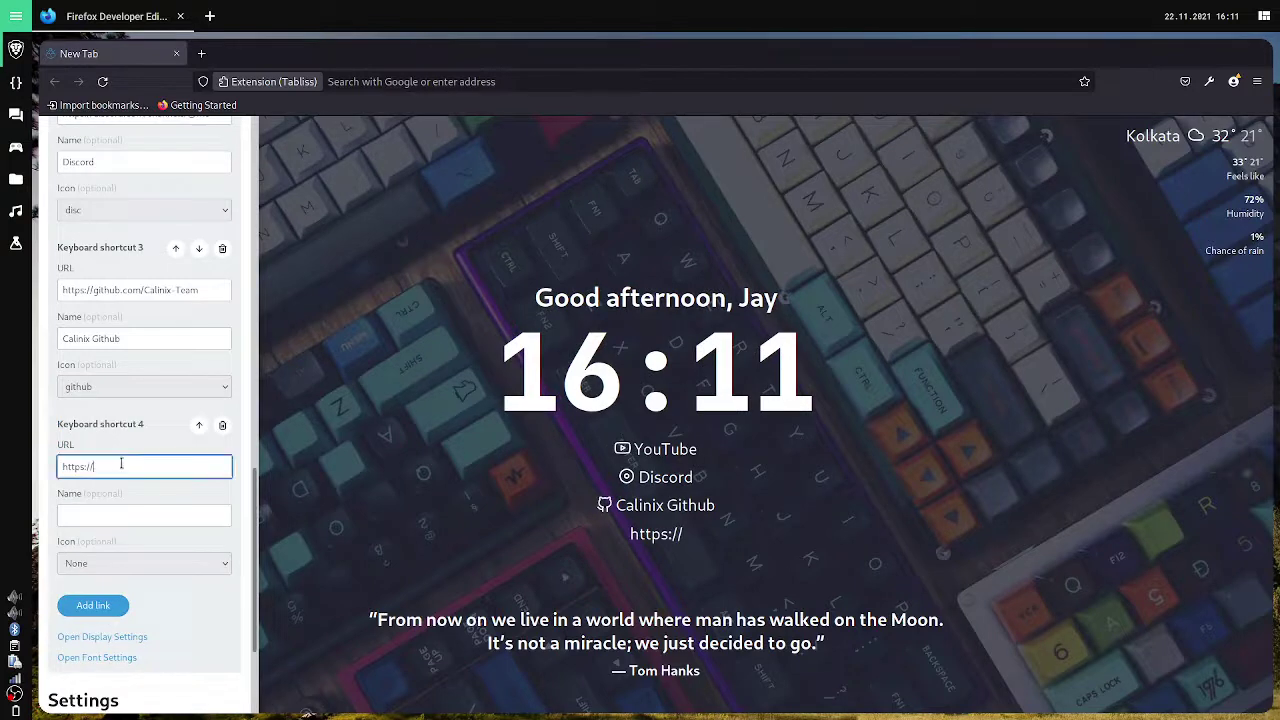
{"action": "type", "text": "github.com/"}
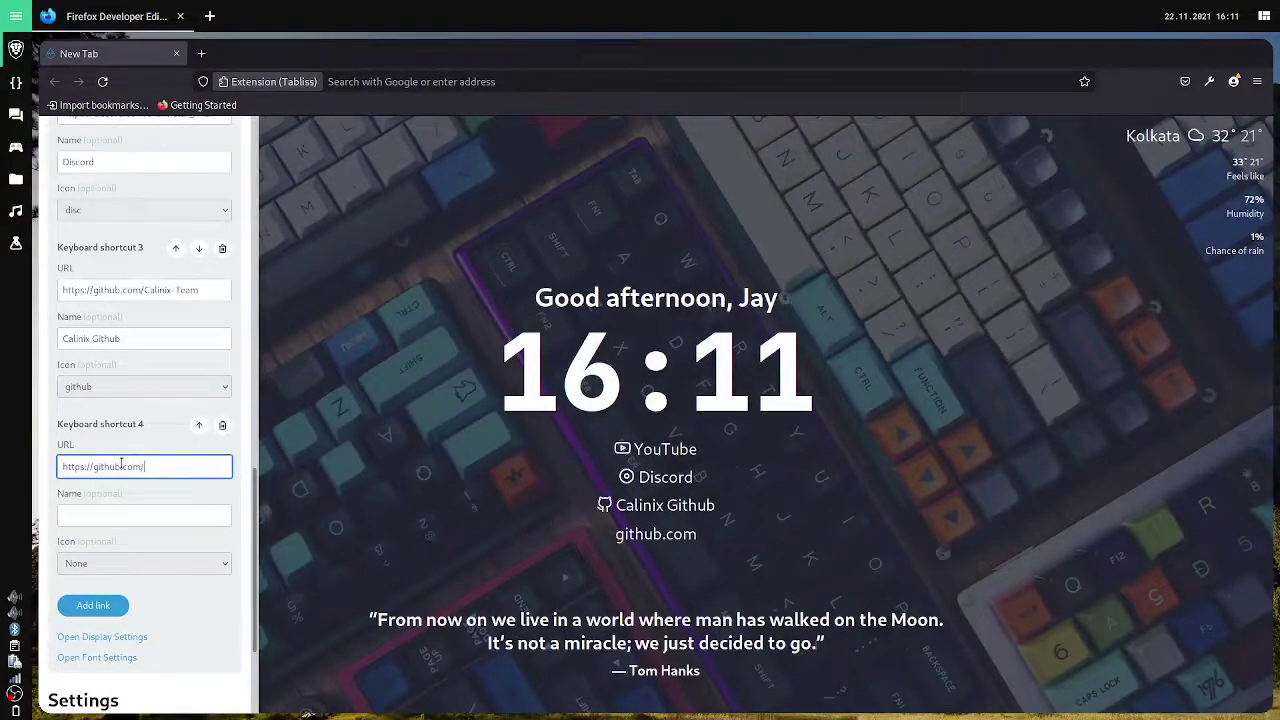
{"action": "type", "text": "arghyagod"}
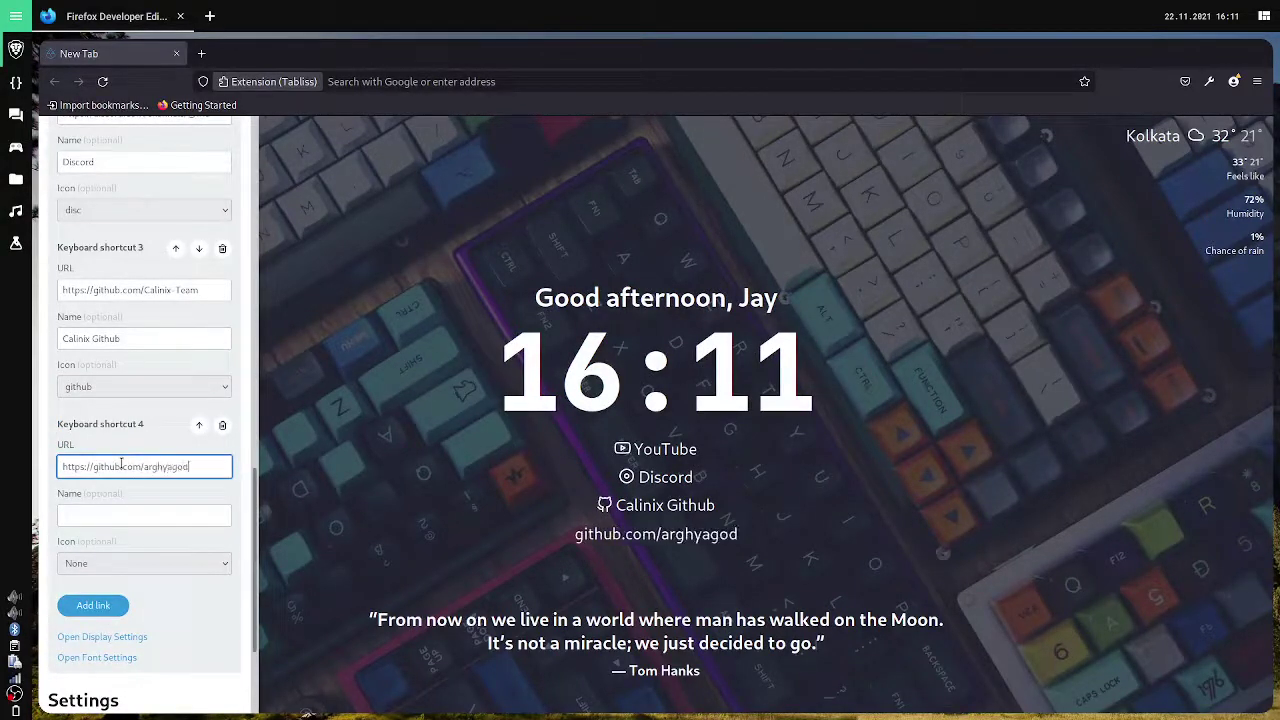
{"action": "type", "text": "-coder"}
{"action": "left_click", "coordinate": [88, 512]}
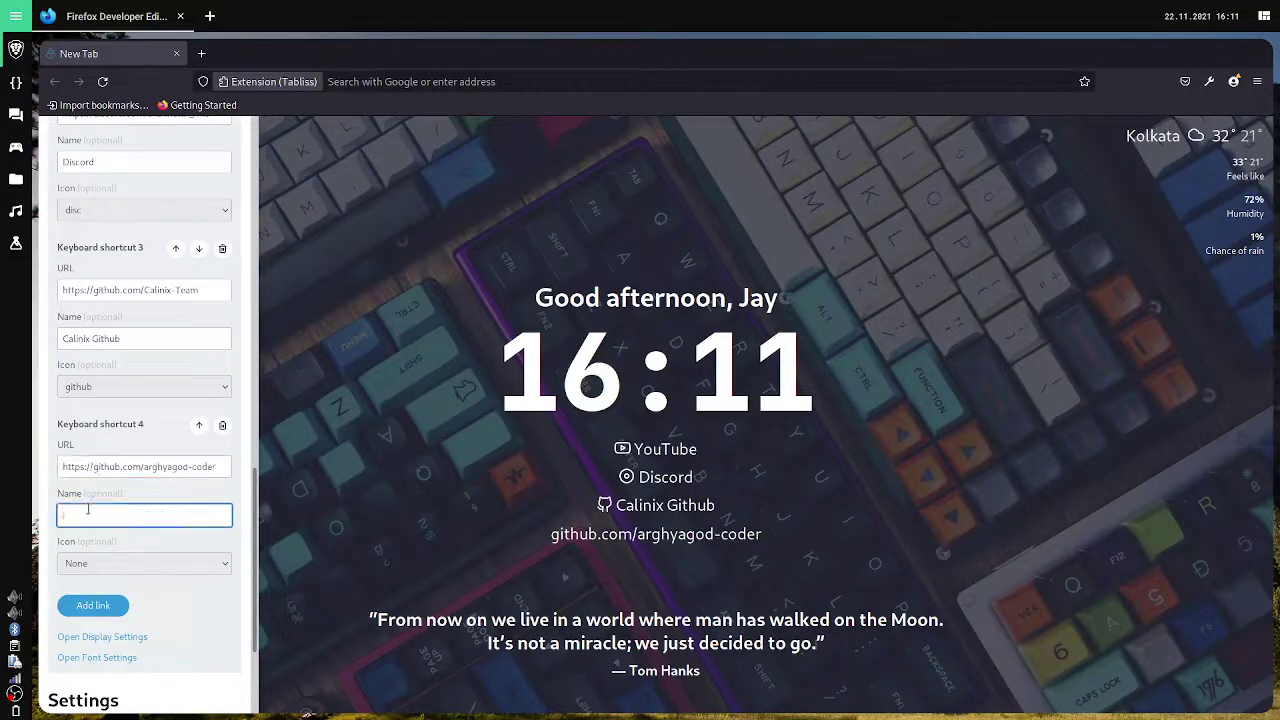
{"action": "type", "text": "Github"}
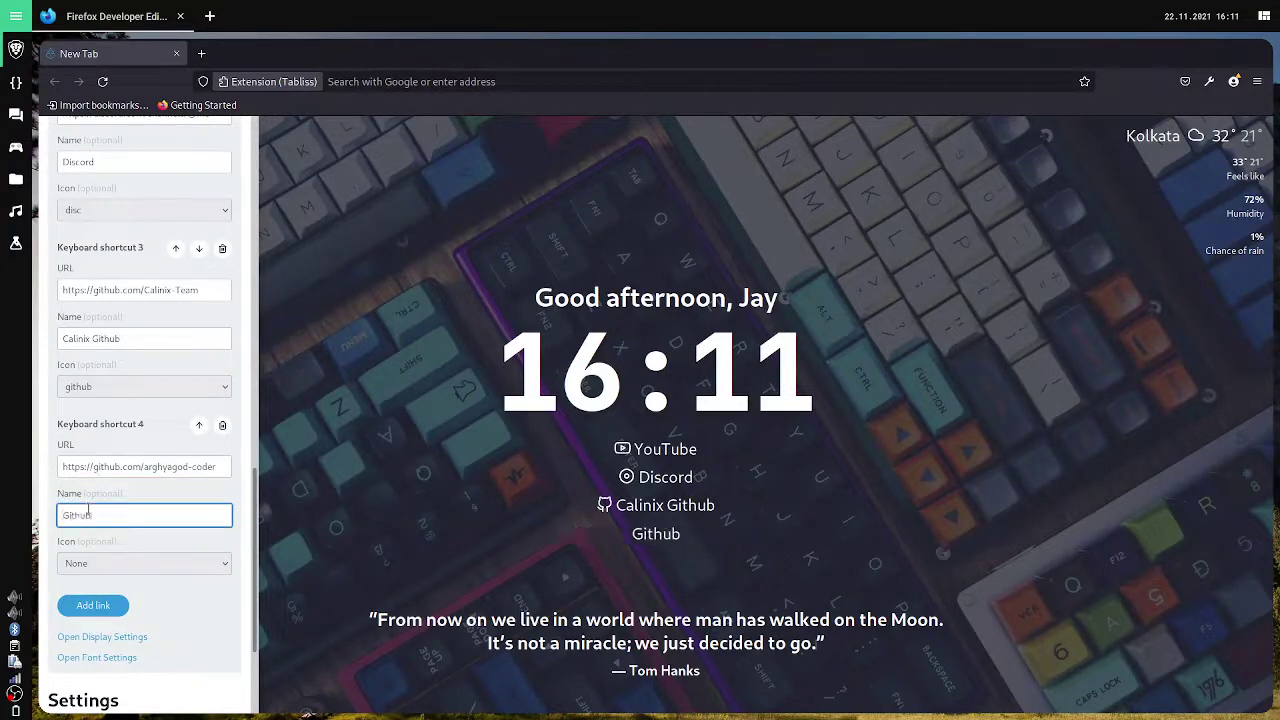
{"action": "left_click", "coordinate": [116, 566]}
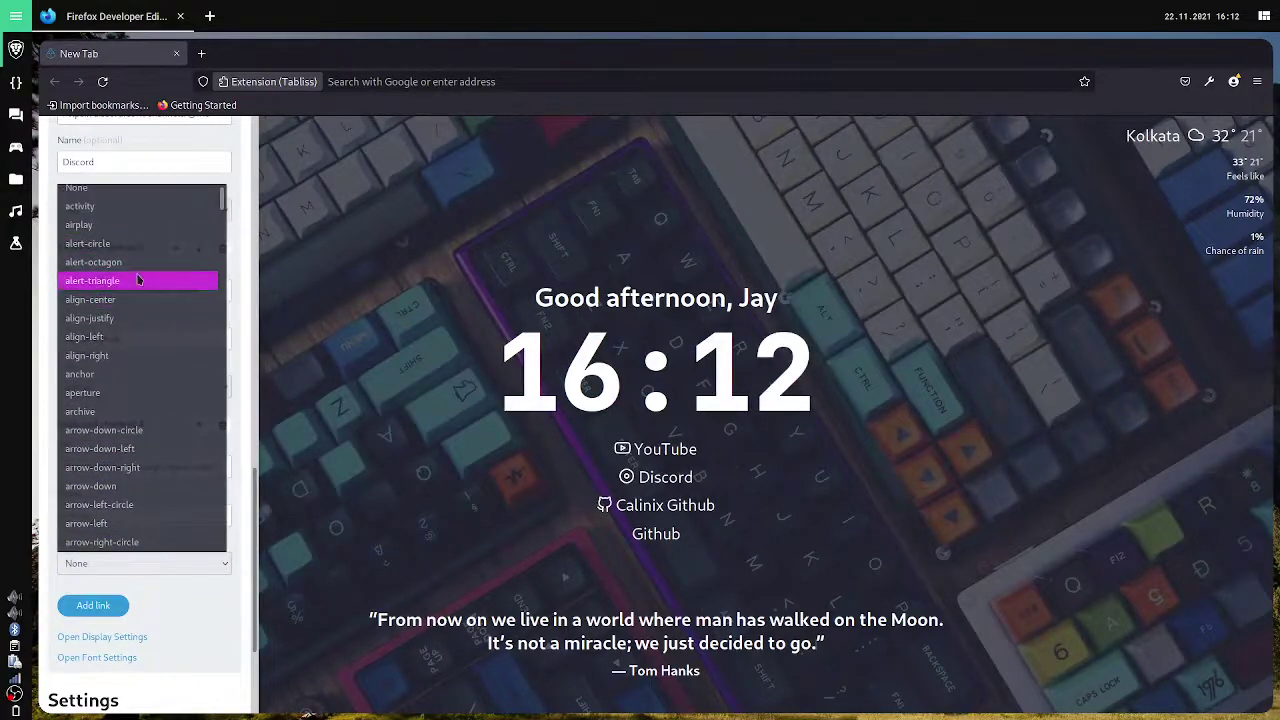
{"action": "scroll", "coordinate": [143, 318], "scroll_direction": "down", "scroll_amount": 10}
{"action": "scroll", "coordinate": [143, 321], "scroll_direction": "down", "scroll_amount": 15}
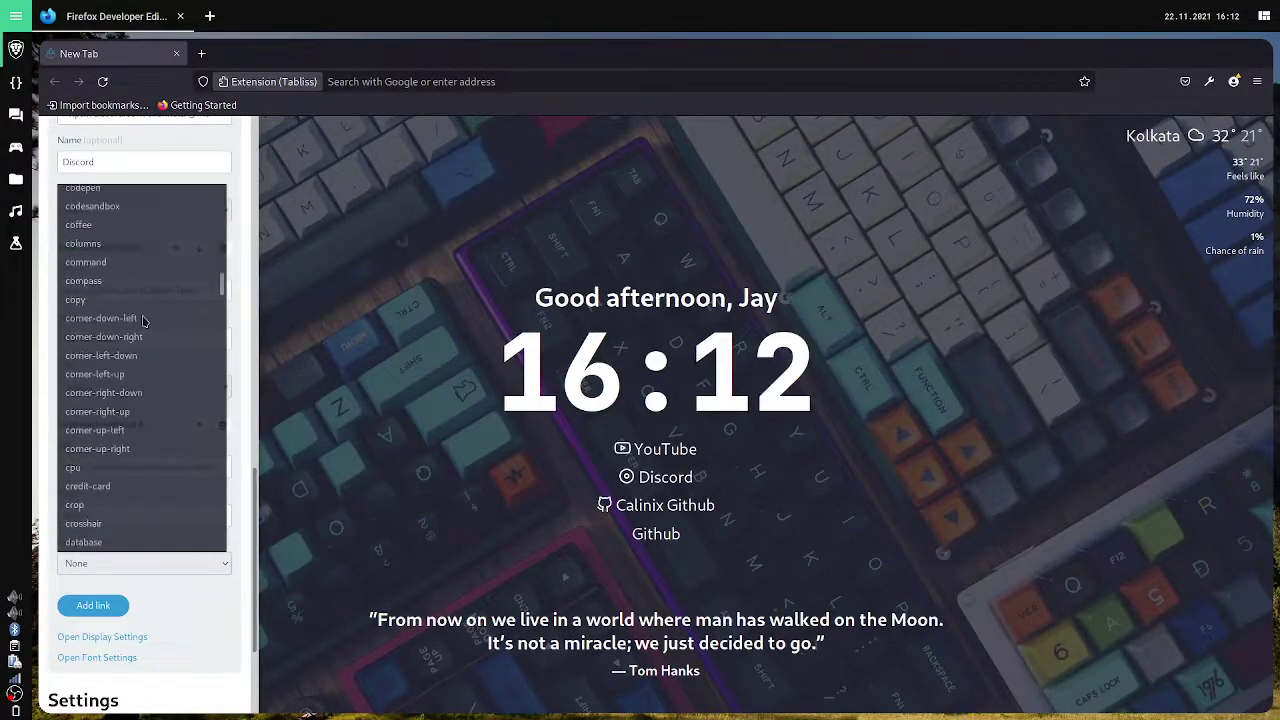
{"action": "scroll", "coordinate": [143, 321], "scroll_direction": "up", "scroll_amount": 4}
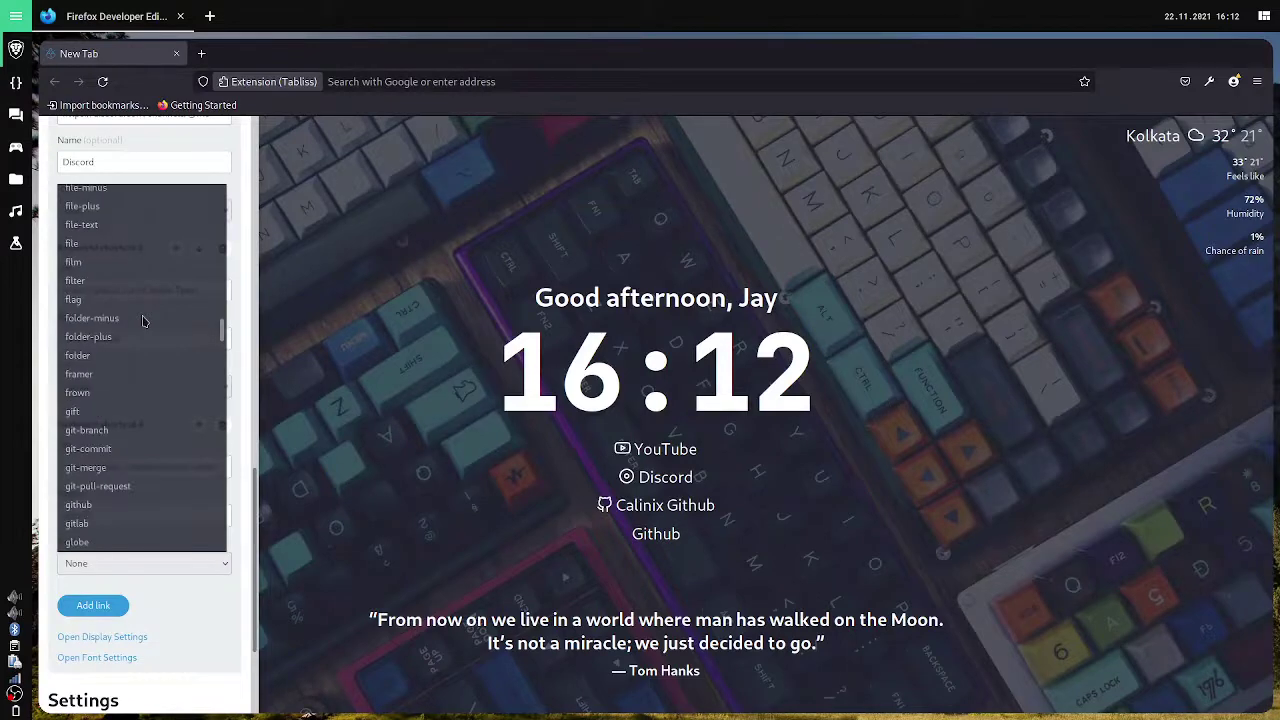
{"action": "left_click", "coordinate": [101, 506]}
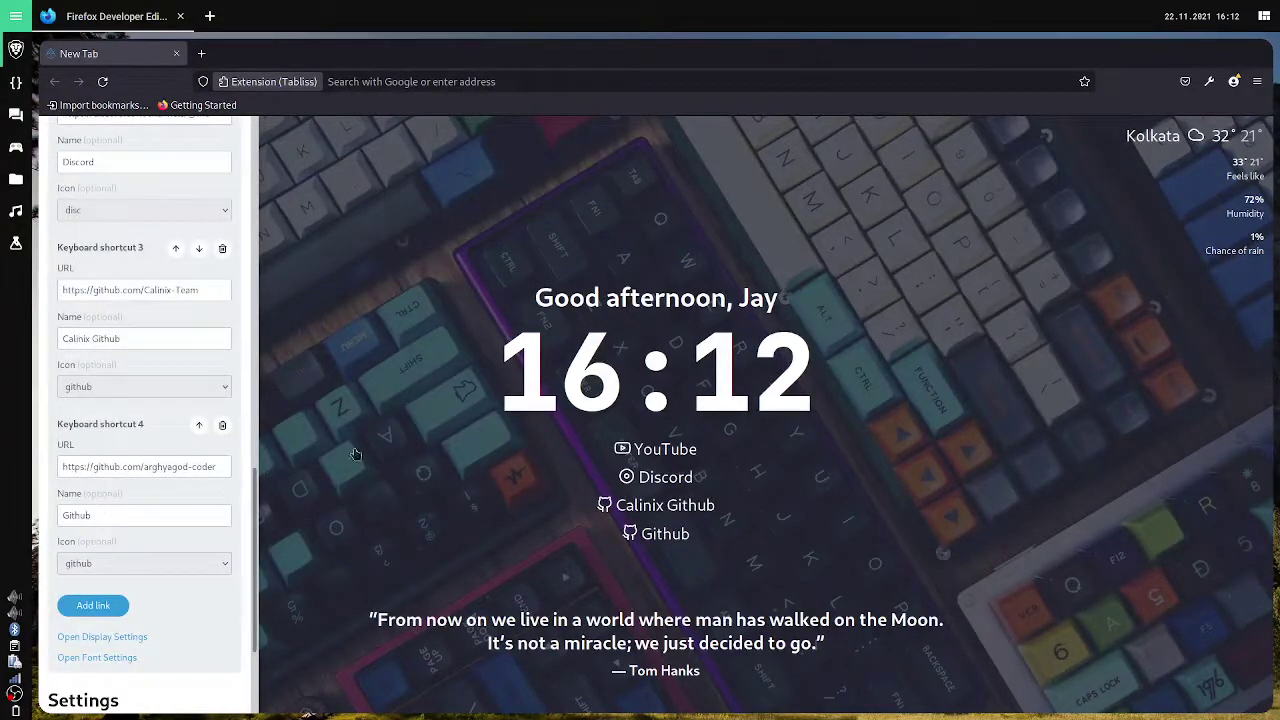
{"action": "left_click", "coordinate": [288, 469]}
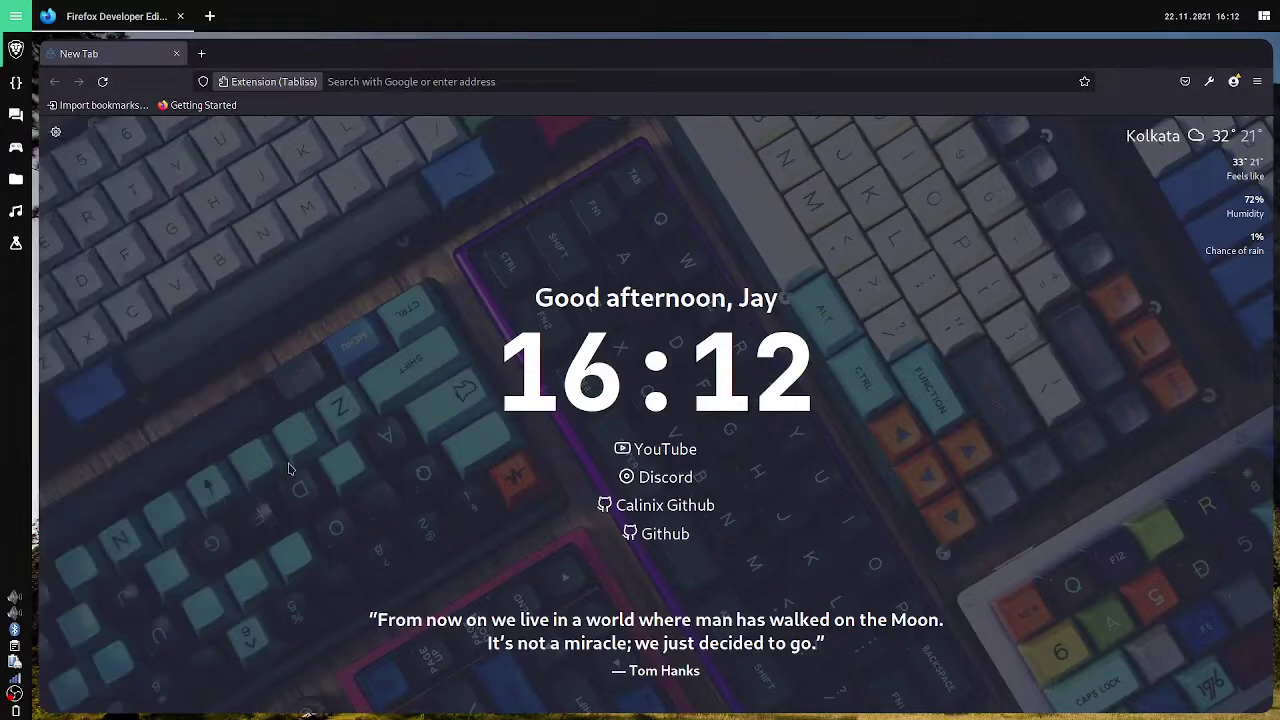
Reopen the settings and expand the Quick Links widget to show its columns and link entries
{"action": "left_click", "coordinate": [55, 134]}
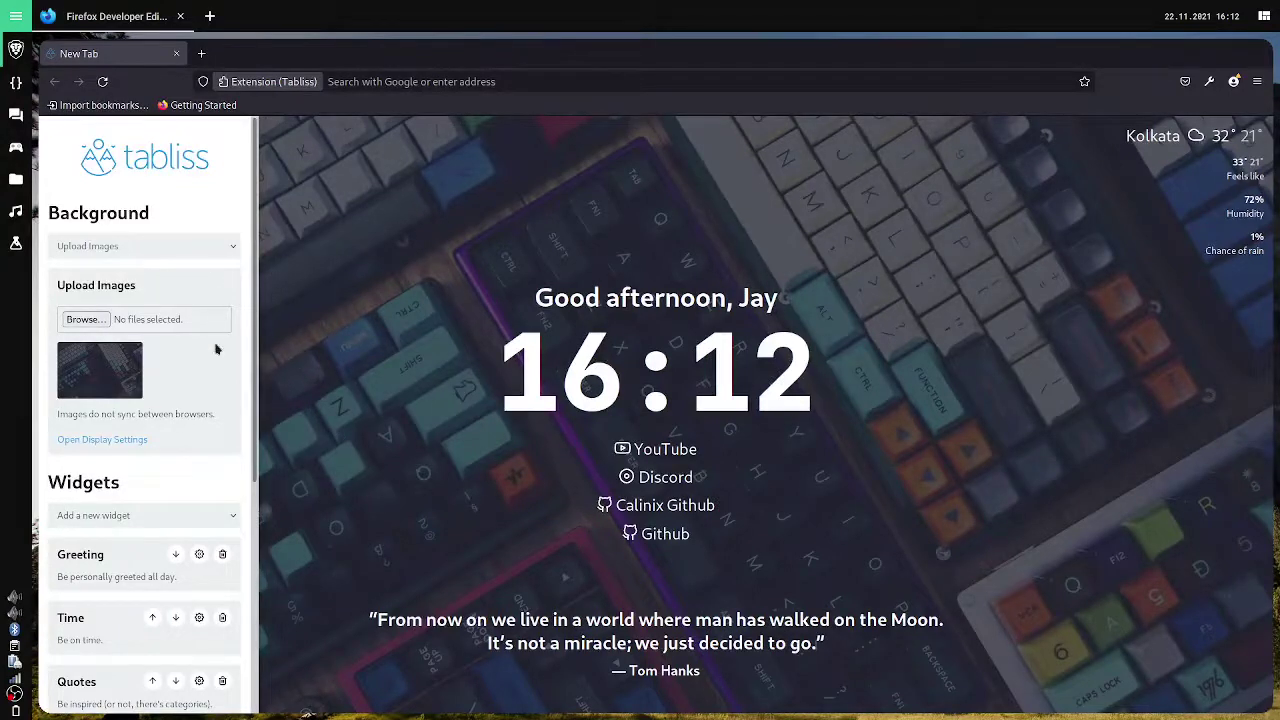
{"action": "scroll", "coordinate": [201, 383], "scroll_direction": "down", "scroll_amount": 5}
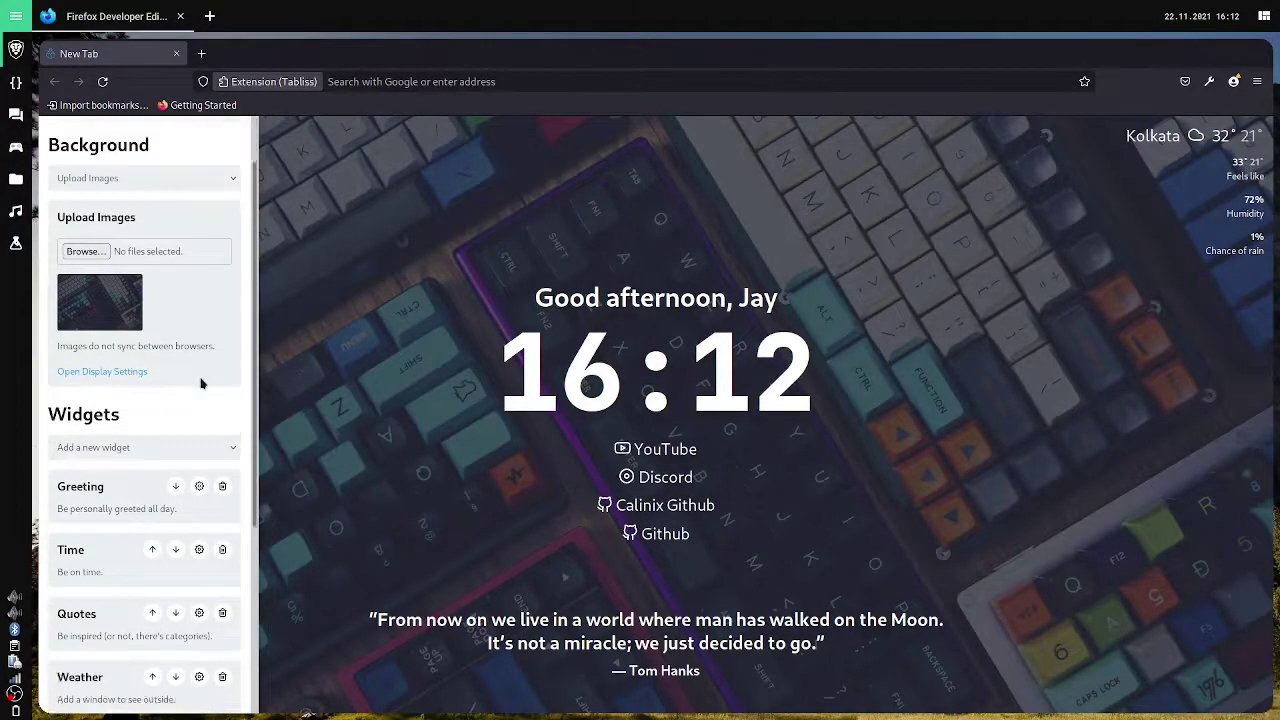
{"action": "left_click", "coordinate": [89, 466]}
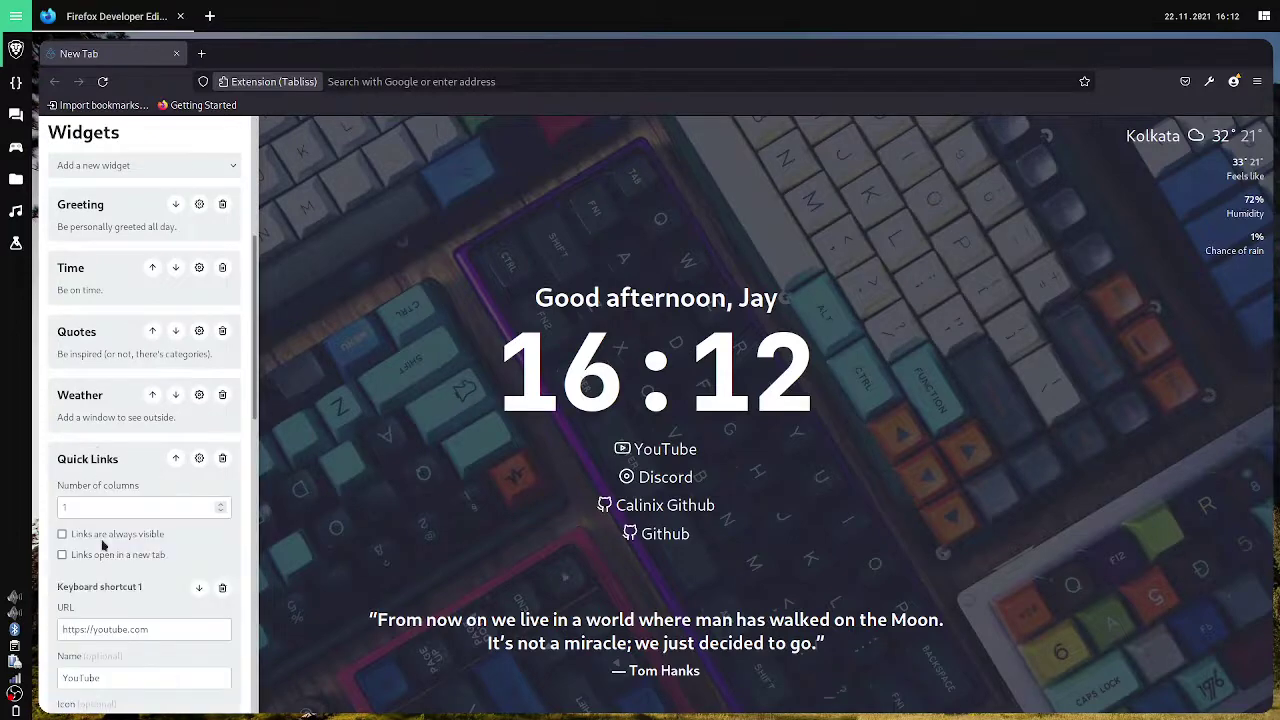
{"action": "scroll", "coordinate": [104, 546], "scroll_direction": "down", "scroll_amount": 3}
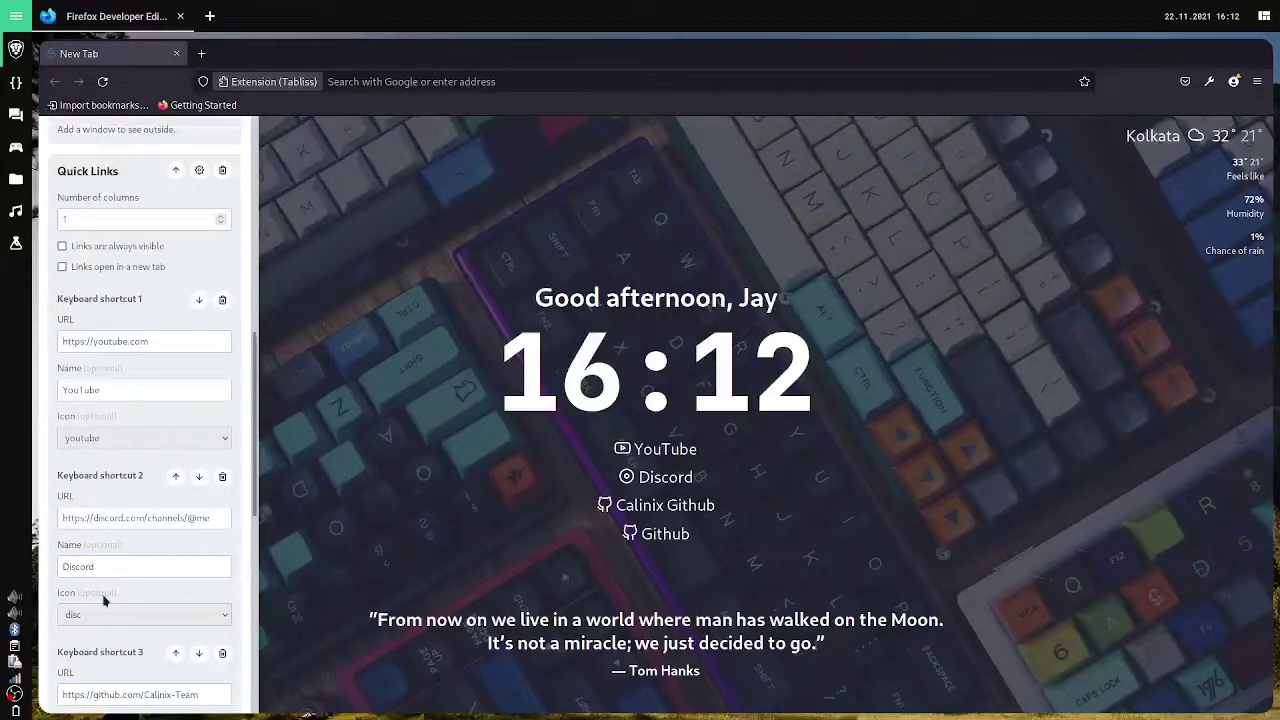
Raise the Quick Links number of columns from 1 to 5
{"action": "left_click", "coordinate": [224, 222]}
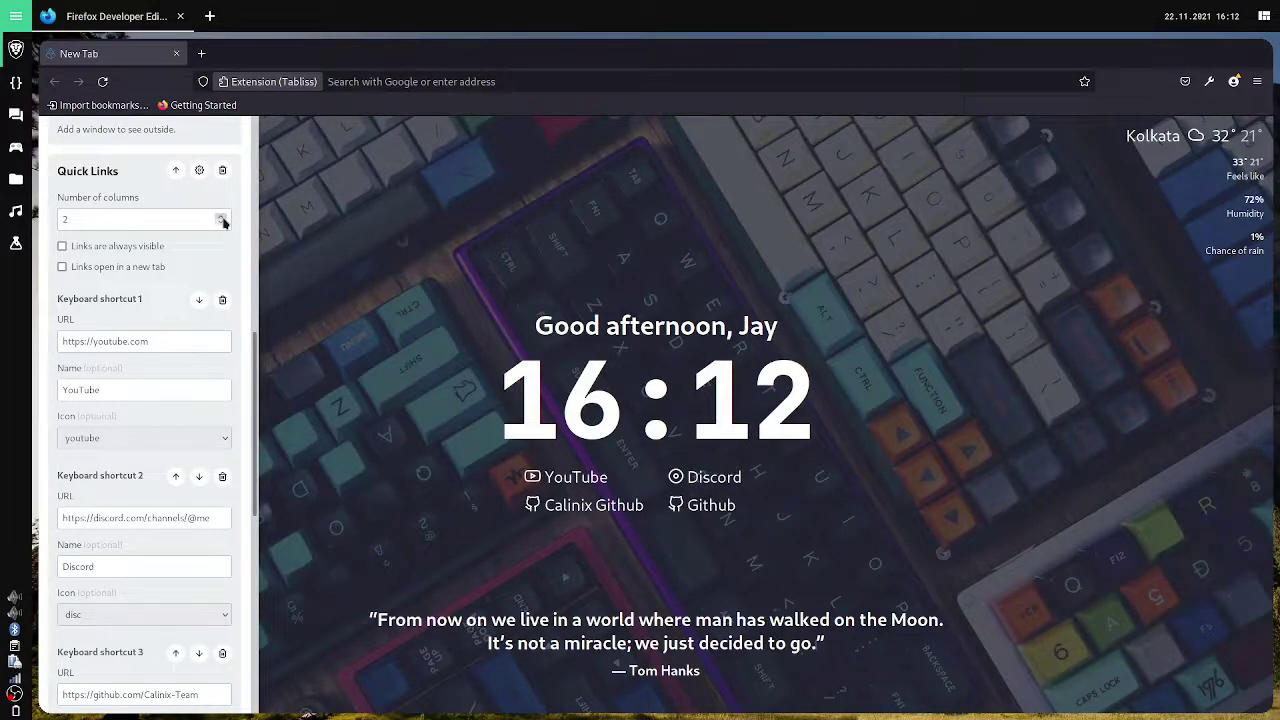
{"action": "left_click", "coordinate": [224, 222]}
{"action": "left_click", "coordinate": [224, 222]}
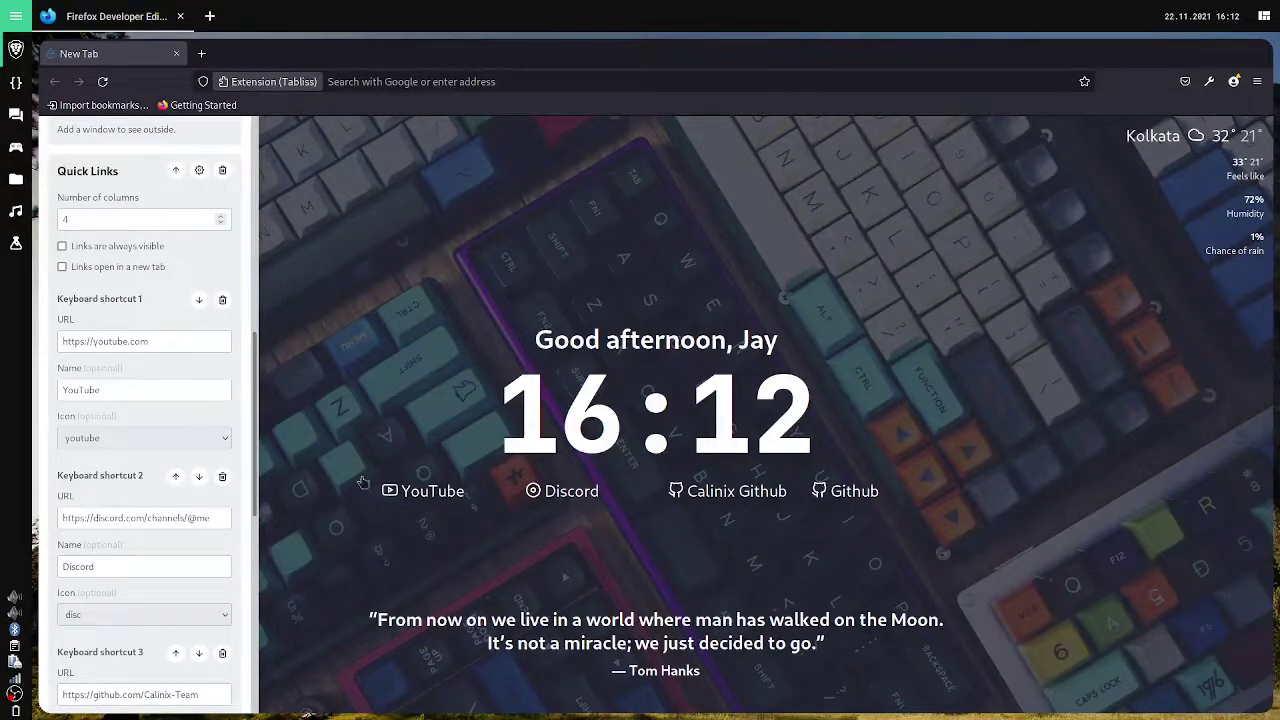
{"action": "left_click", "coordinate": [221, 216]}
{"action": "scroll", "coordinate": [157, 434], "scroll_direction": "down", "scroll_amount": 5}
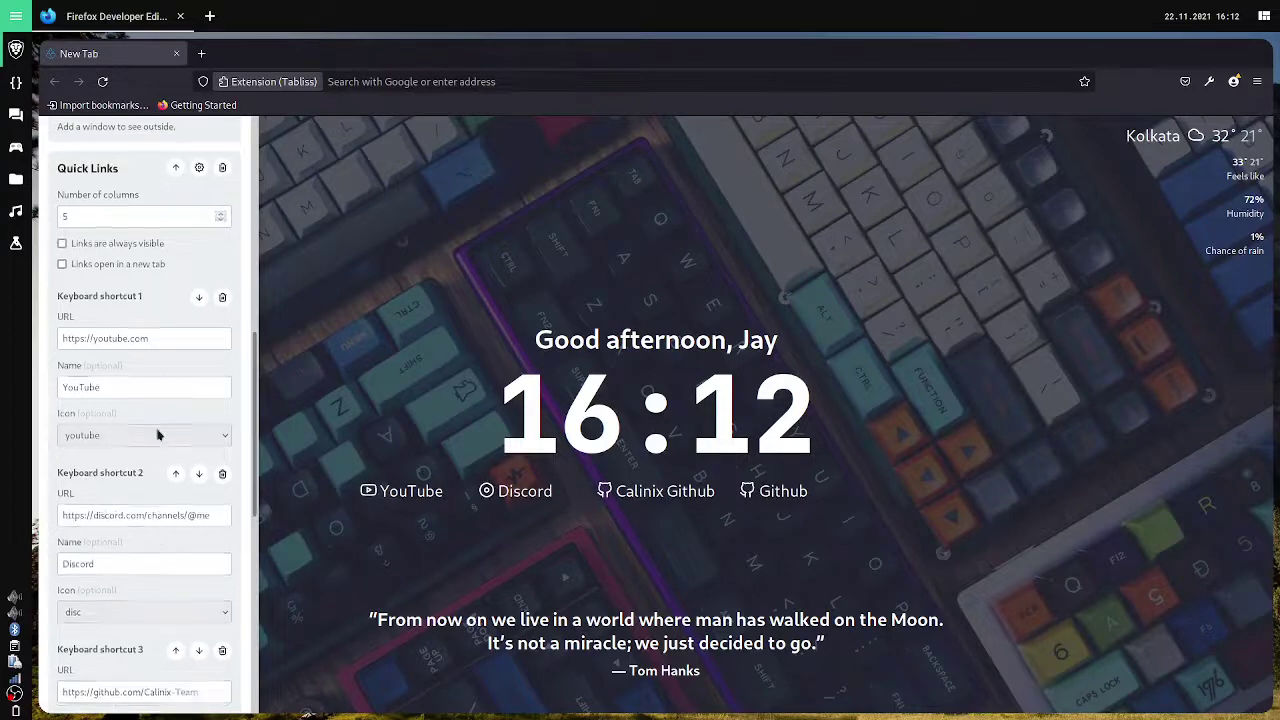
Close the settings panel to show the finished page with four quick links in one row
{"action": "left_click", "coordinate": [340, 192]}
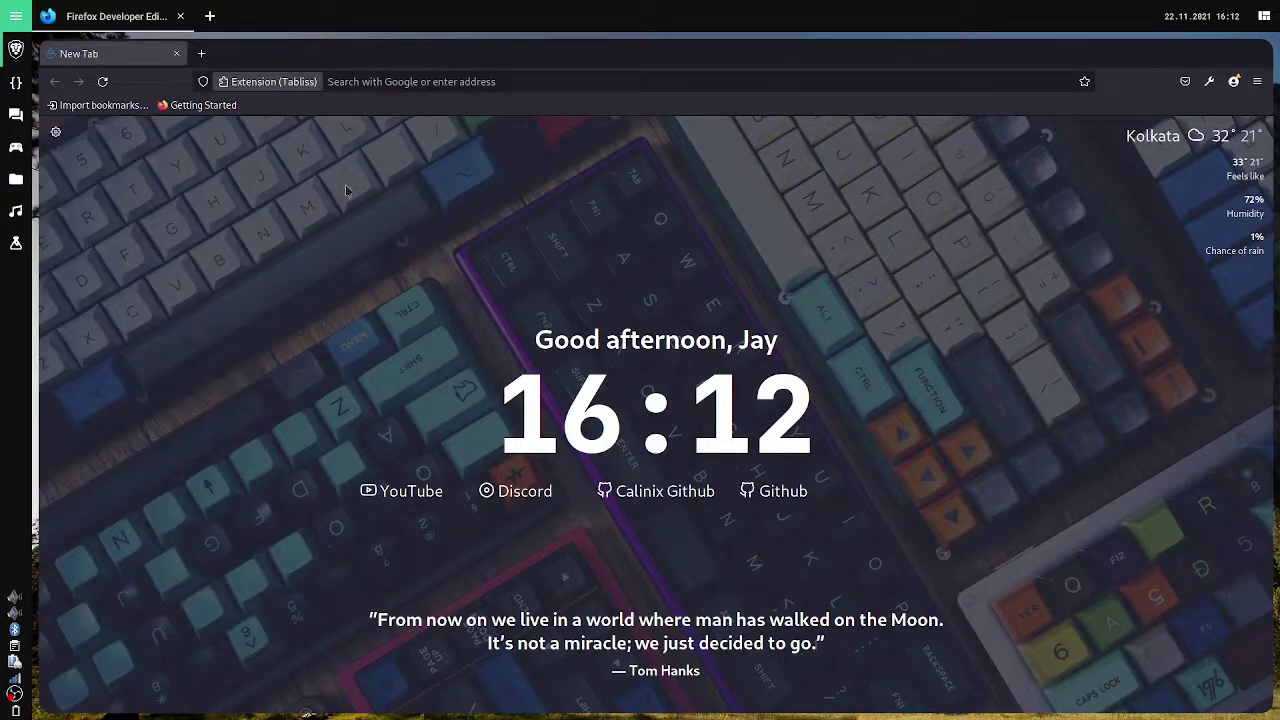